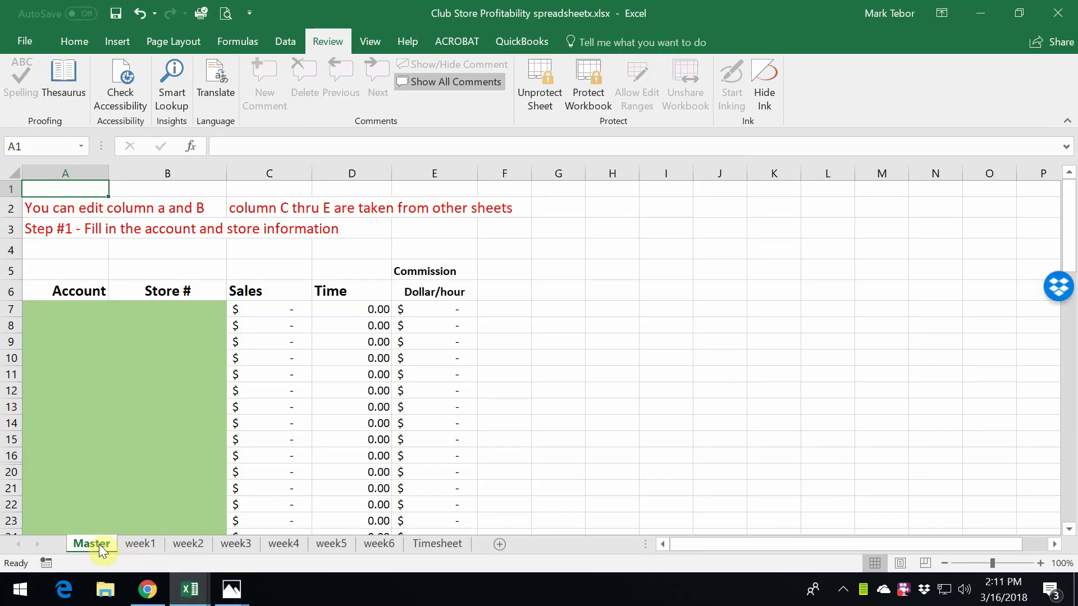
- Enter the account acme with store number 7 in row 7 of the Master sheet
scroll(82, 377, down, 2)
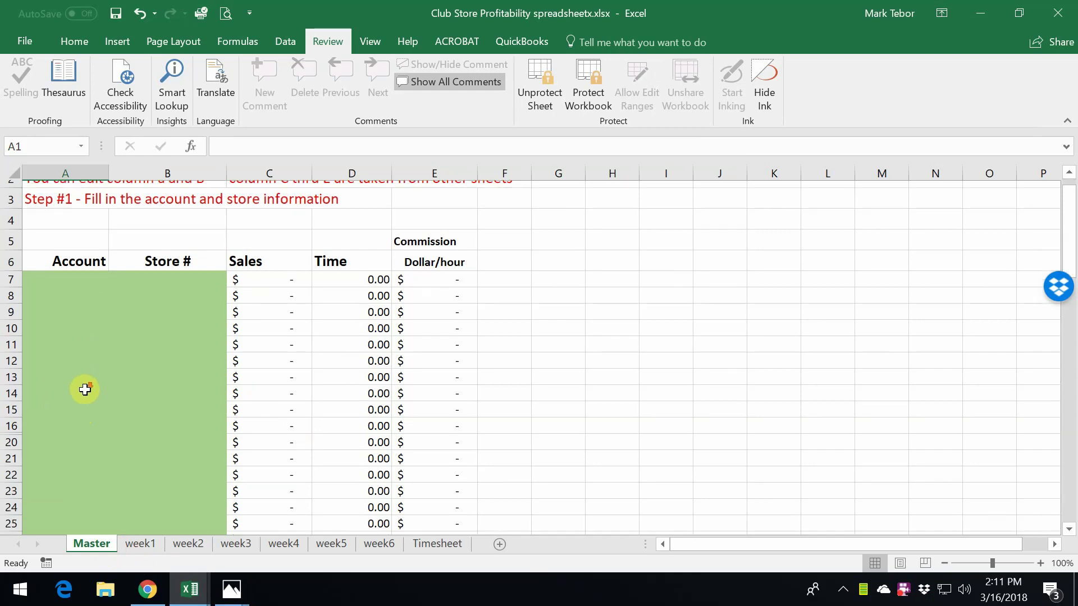
scroll(110, 327, up, 2)
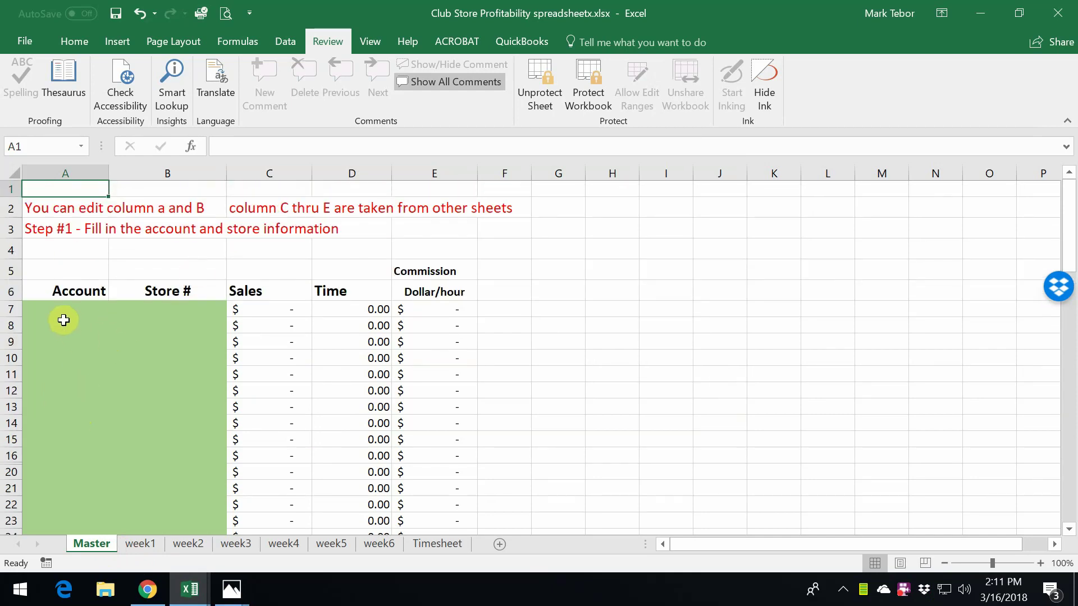
click(63, 311)
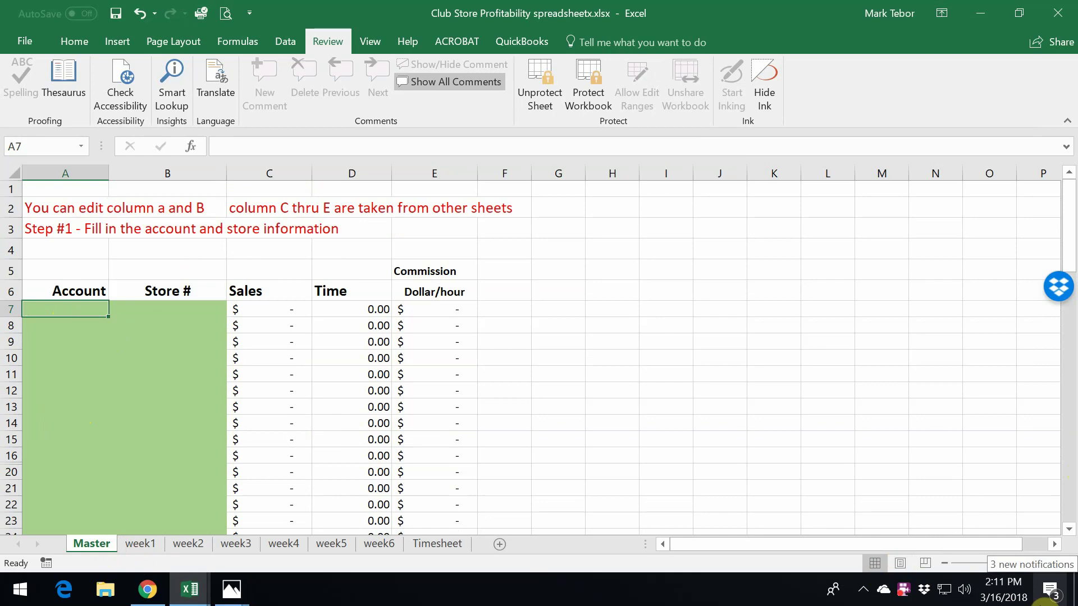
text(acme)
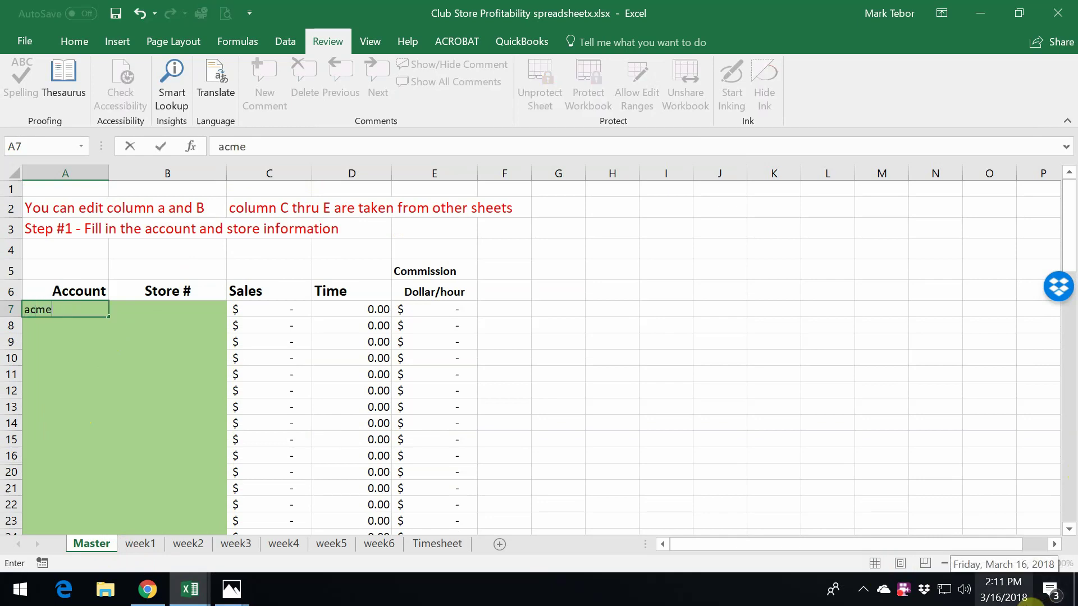
key(Tab)
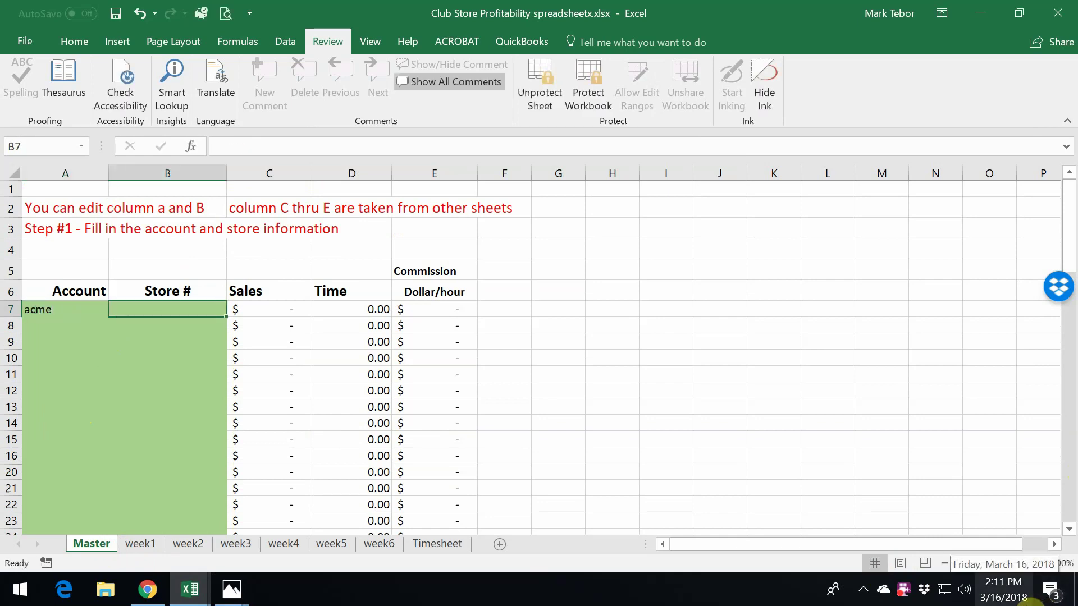
text(7)
key(Return)
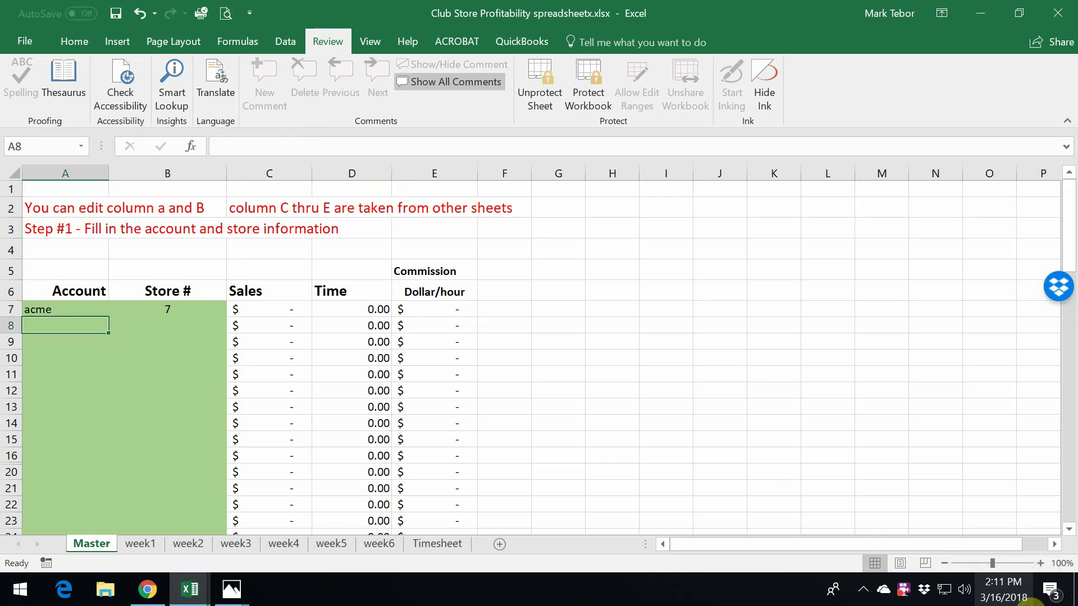
- Add the account wegmans with store number 2 in row 8 of the Master sheet
text(wegmans)
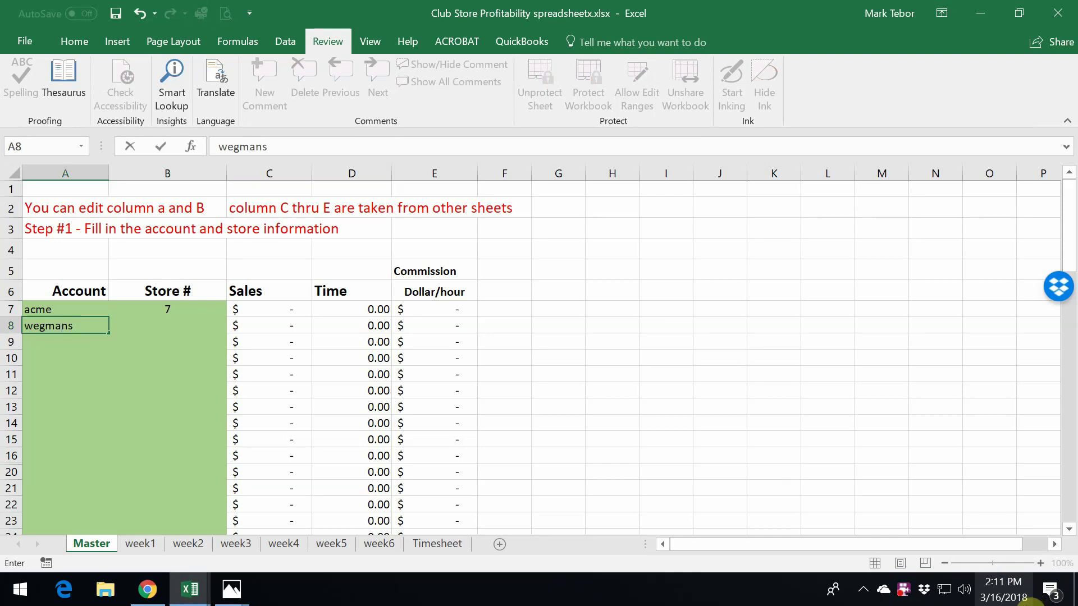
key(Return)
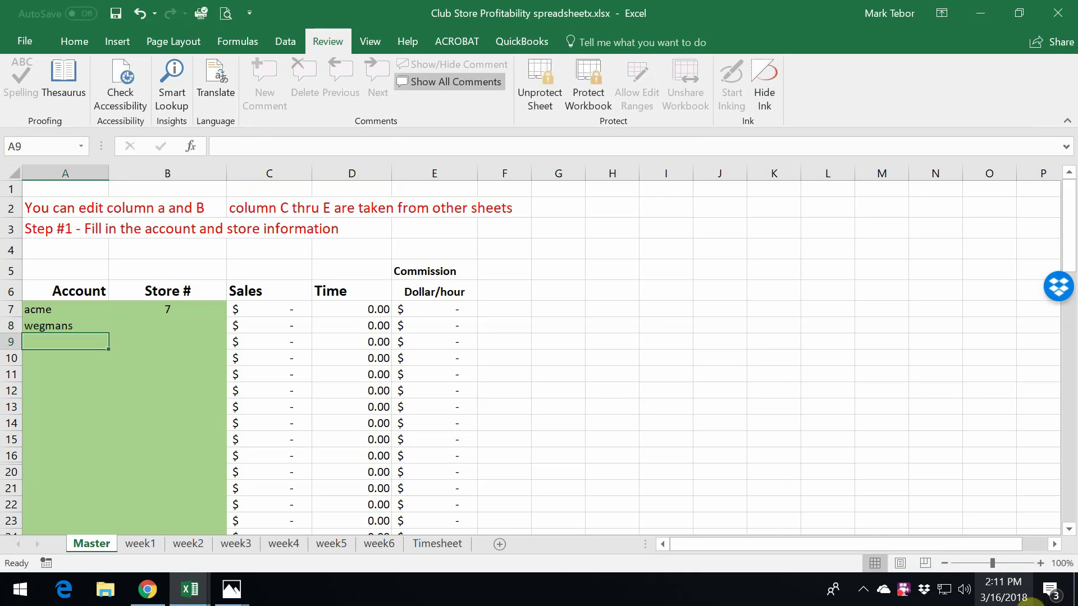
click(65, 325)
click(167, 325)
text(2)
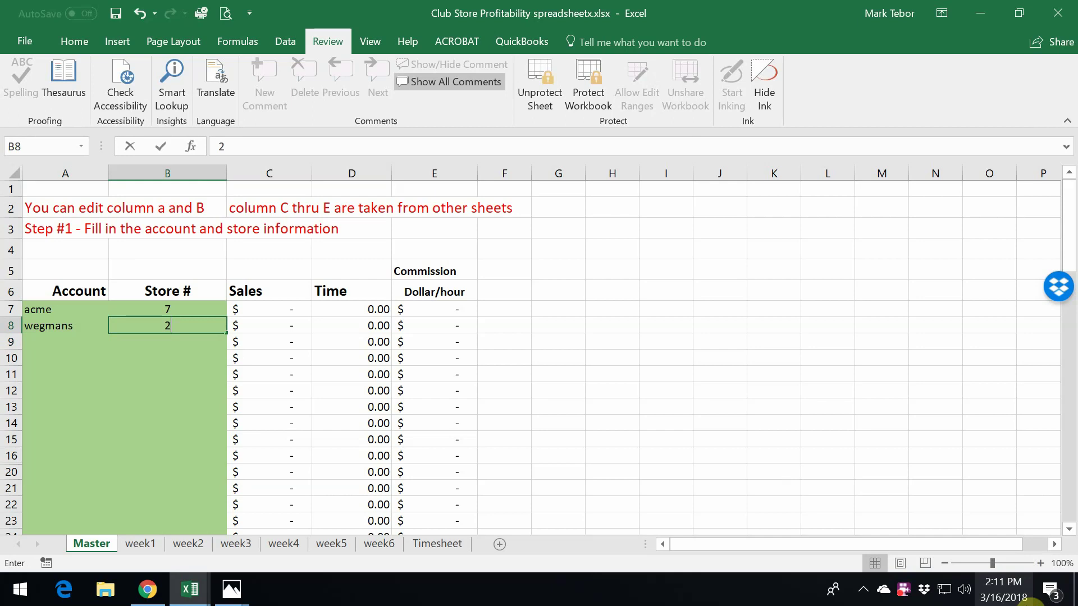
key(Return)
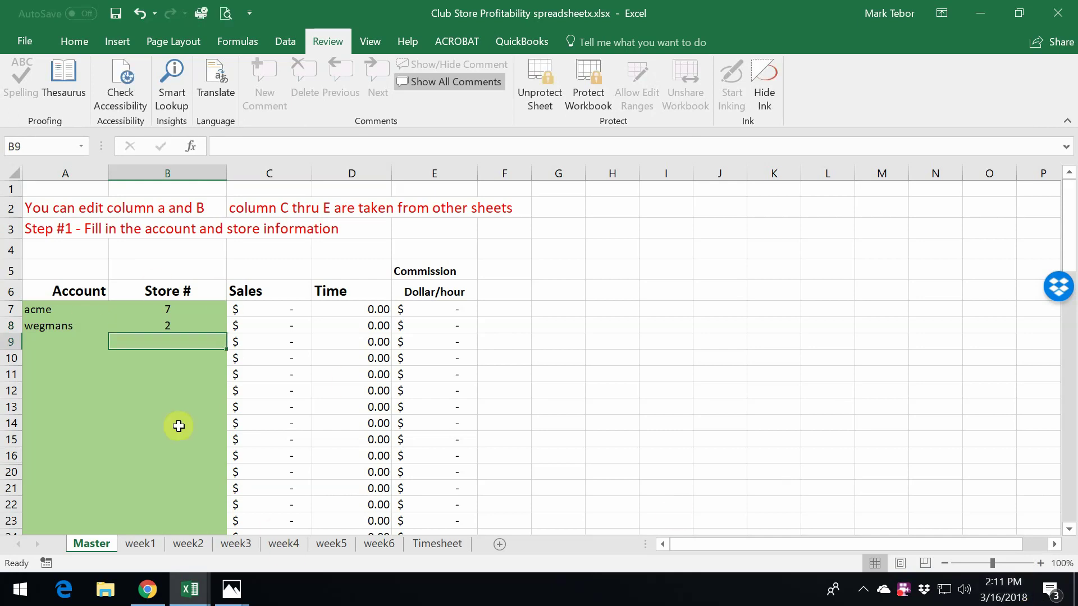
- Enter Bj #6 as the first club store in cell A38 of the Master sheet
scroll(115, 401, down, 2)
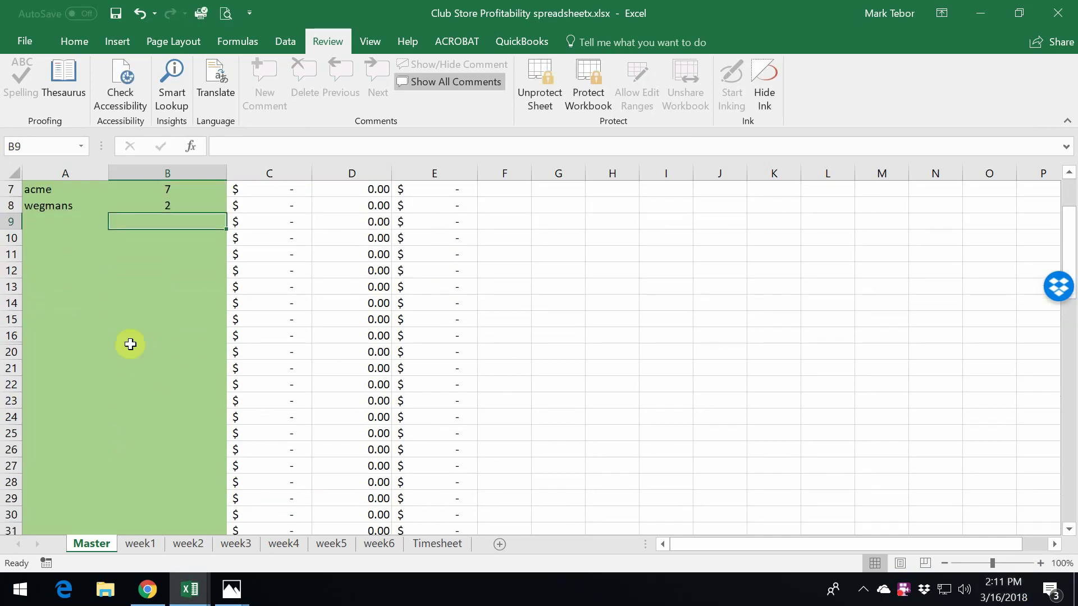
scroll(53, 219, up, 2)
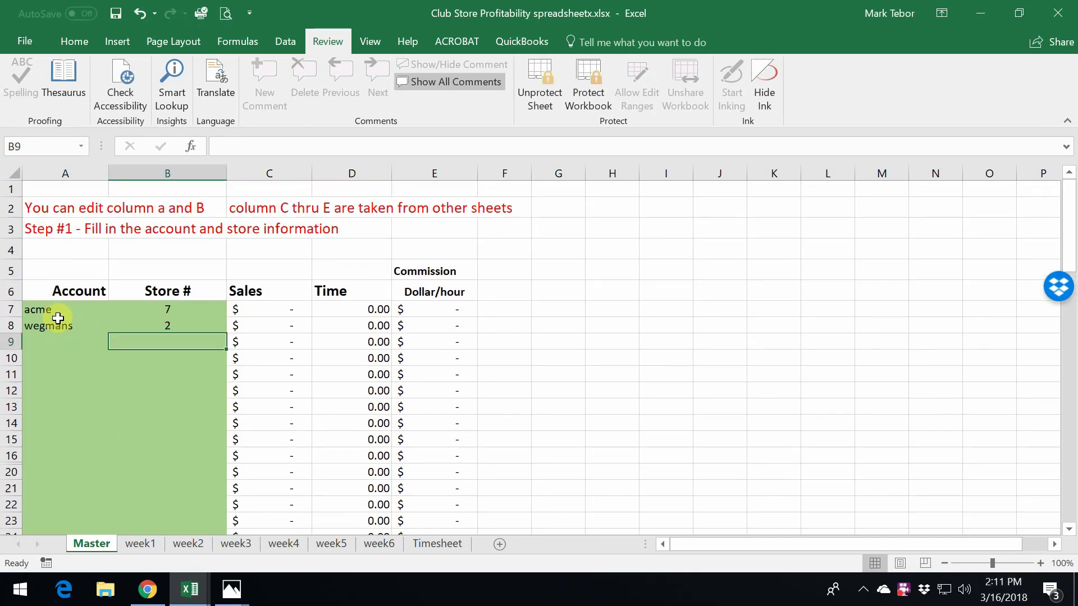
scroll(56, 328, down, 7)
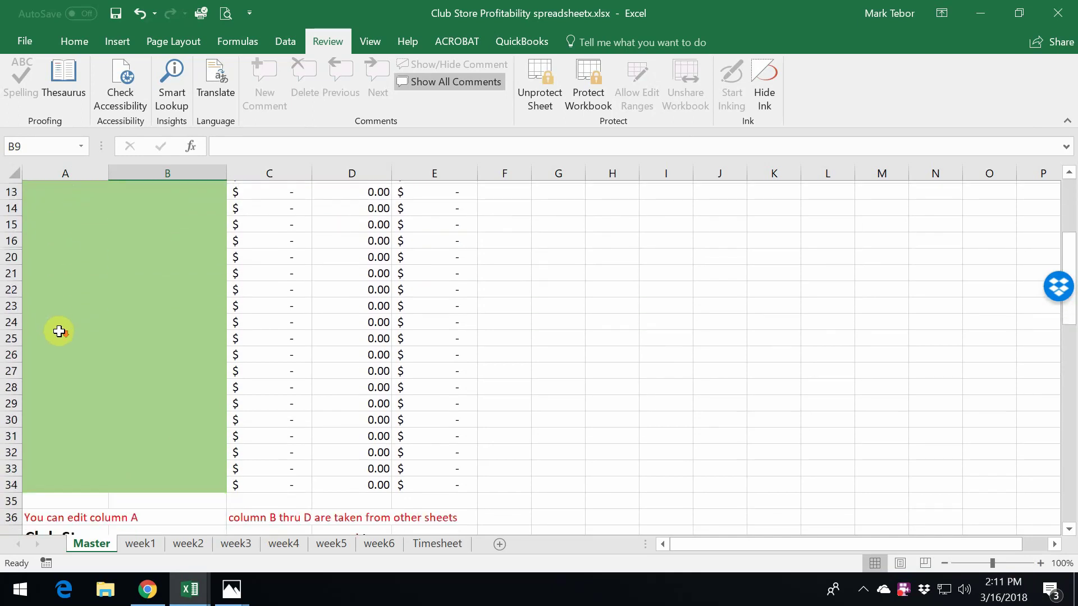
click(80, 437)
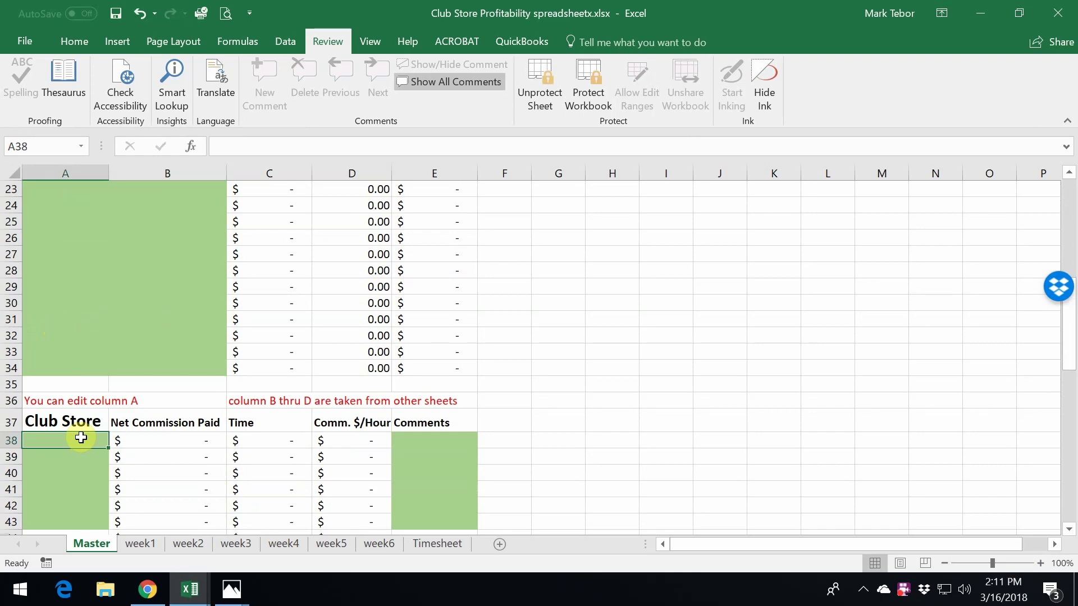
text(Bj)
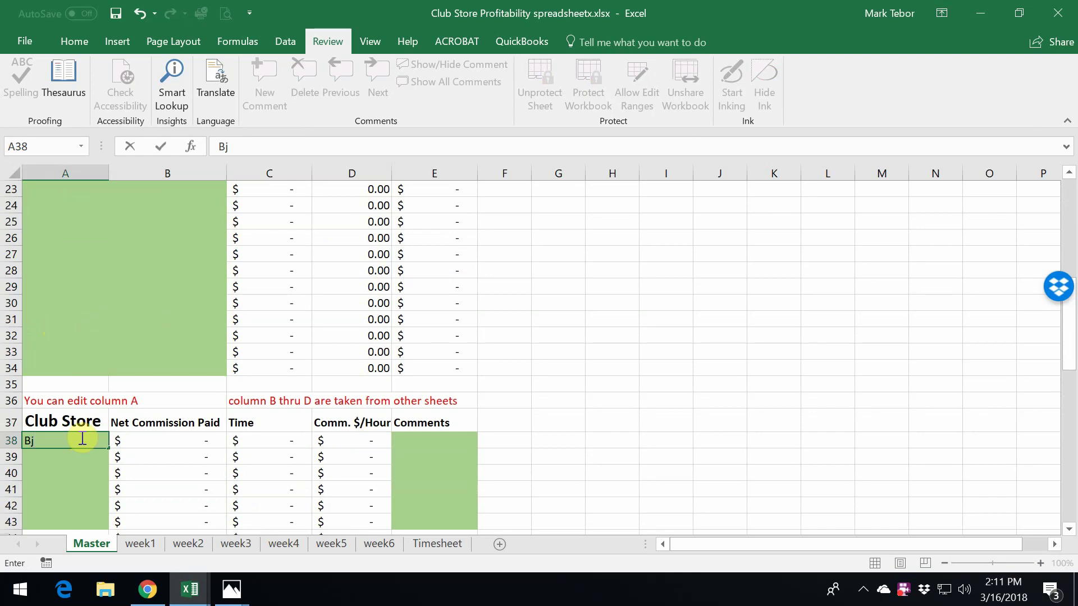
text( #6)
key(Return)
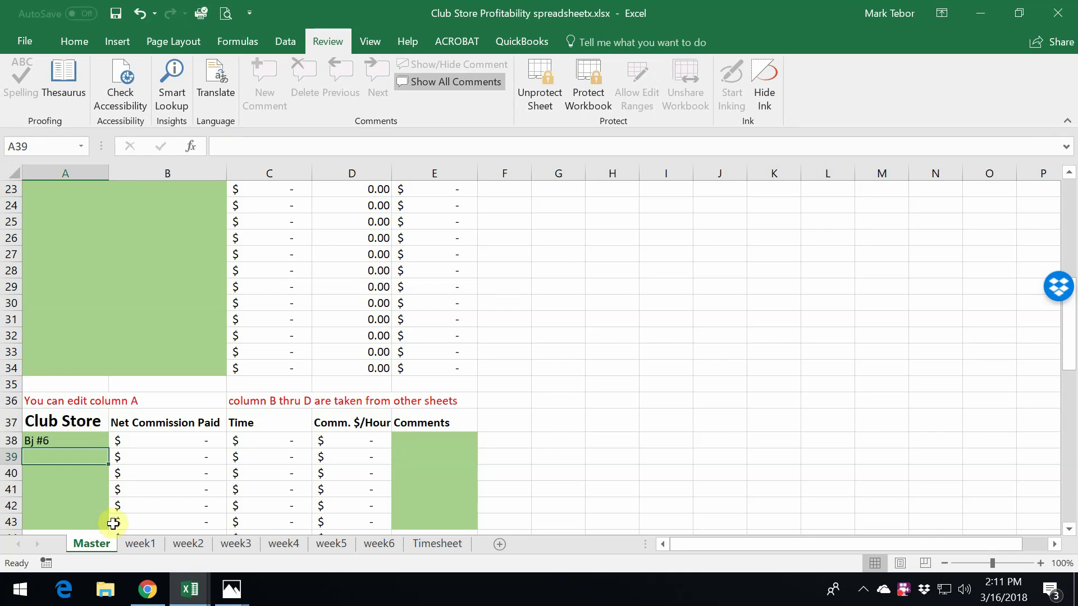
- Review how the accounts and store numbers carry over to the week1 through week6 sheets
scroll(143, 505, up, 5)
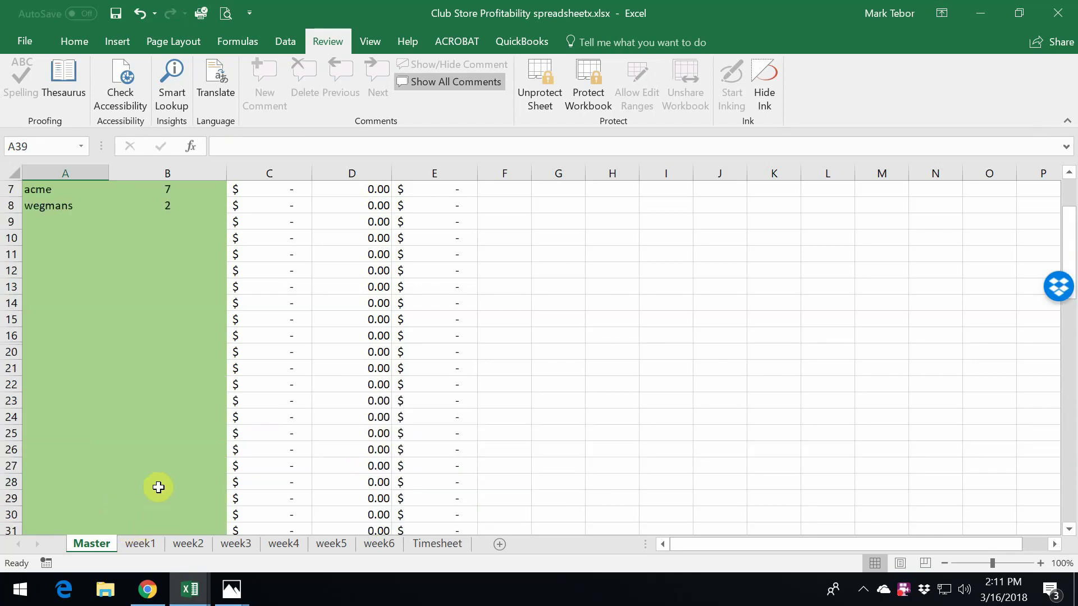
click(142, 544)
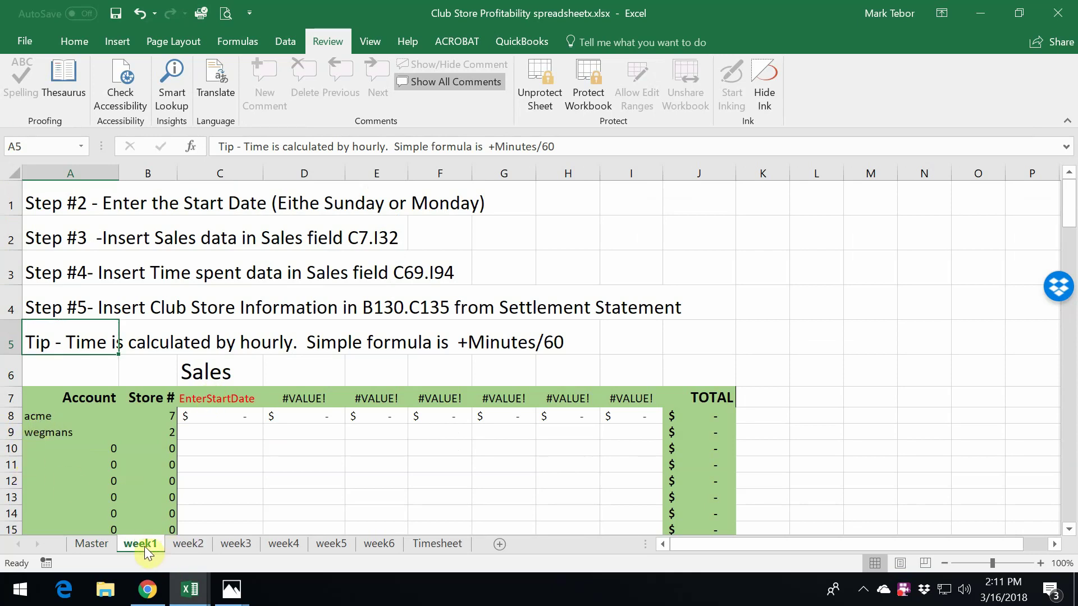
click(175, 543)
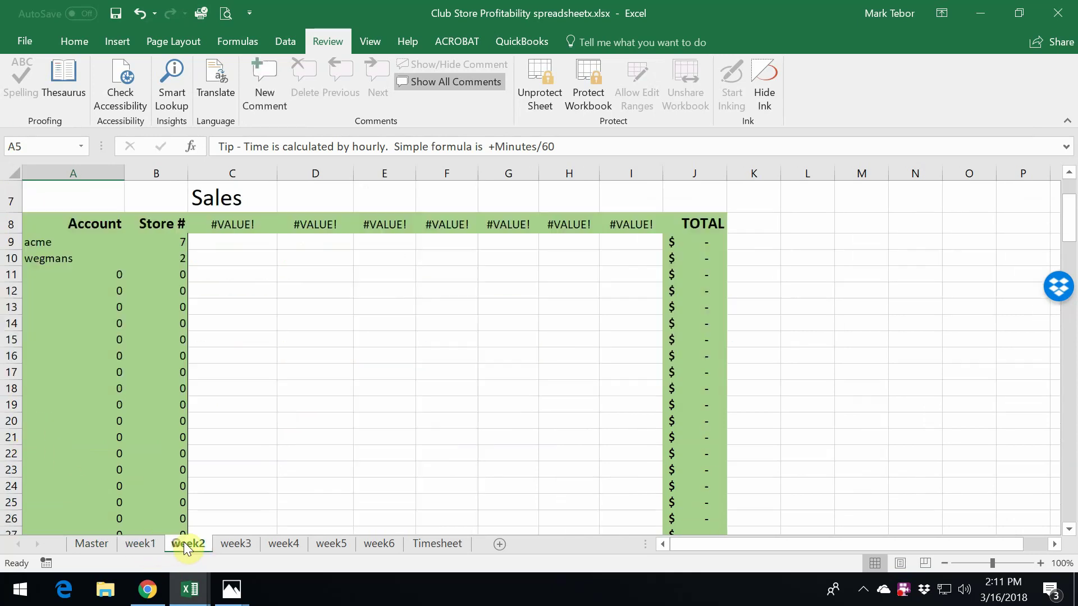
click(236, 543)
click(281, 543)
click(331, 543)
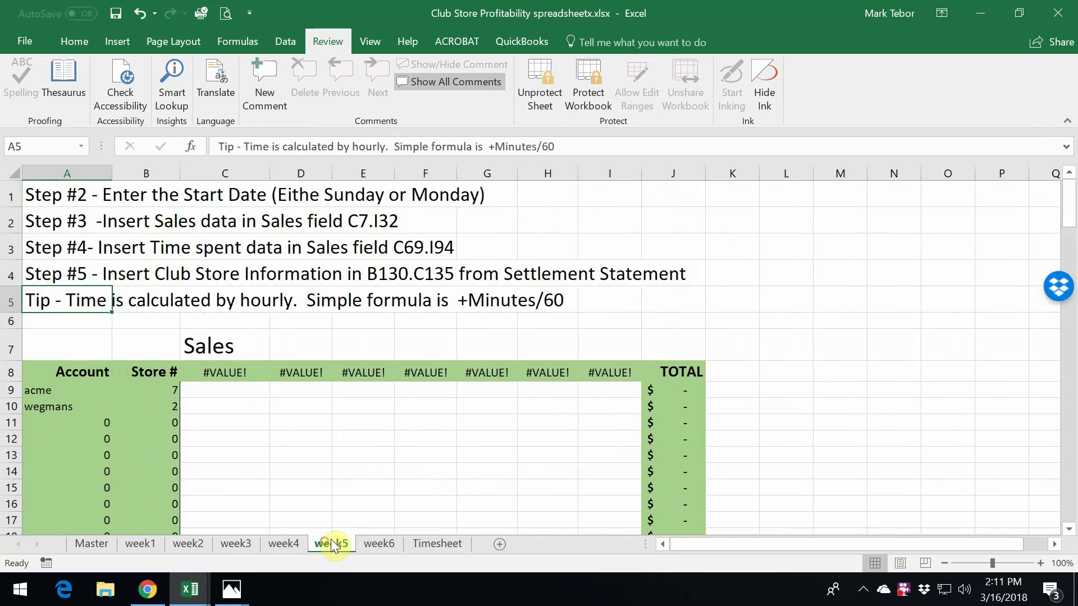
click(378, 544)
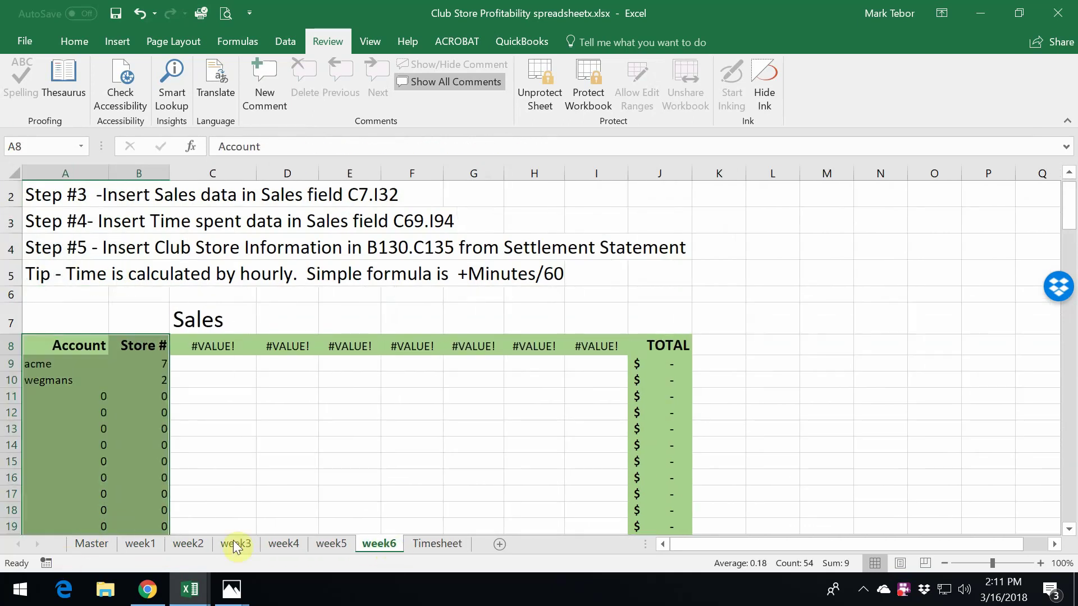
- Set the start date in cell C7 of the week1 sheet to 3/19/18
click(135, 544)
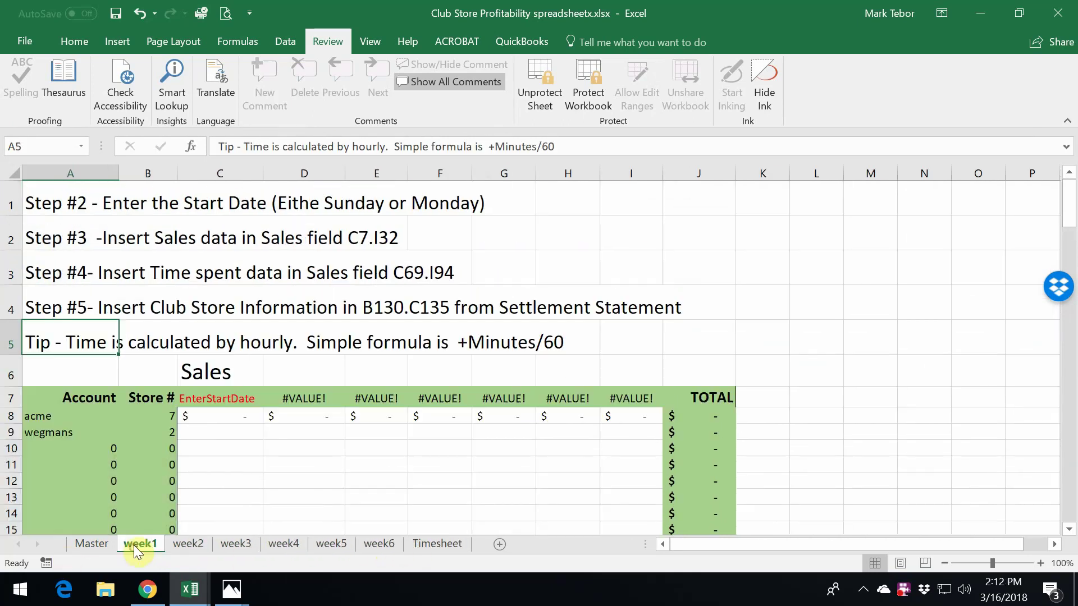
scroll(149, 493, down, 2)
scroll(186, 333, up, 2)
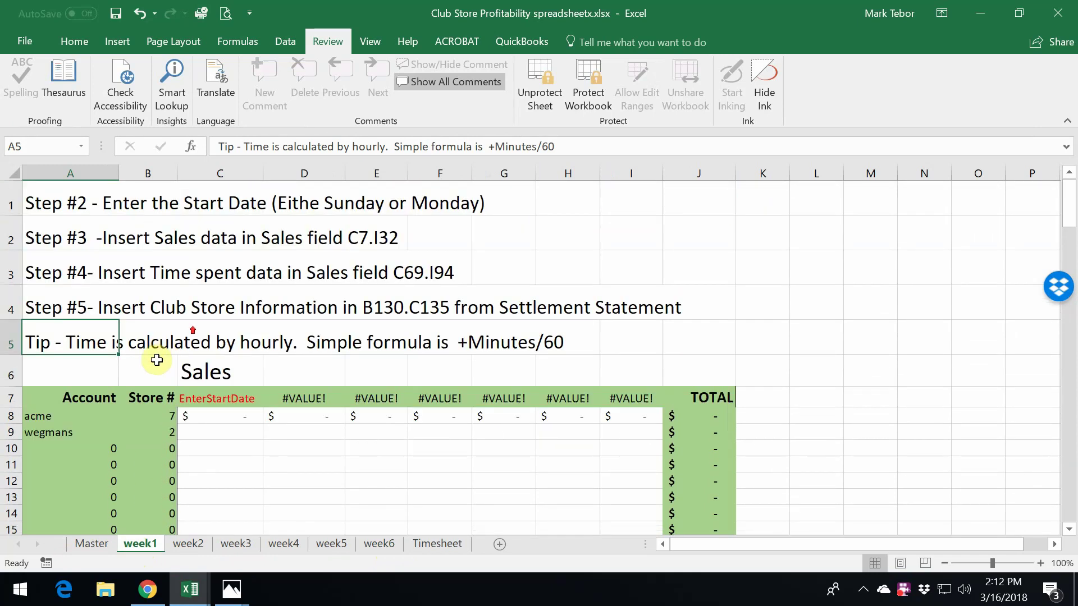
click(218, 402)
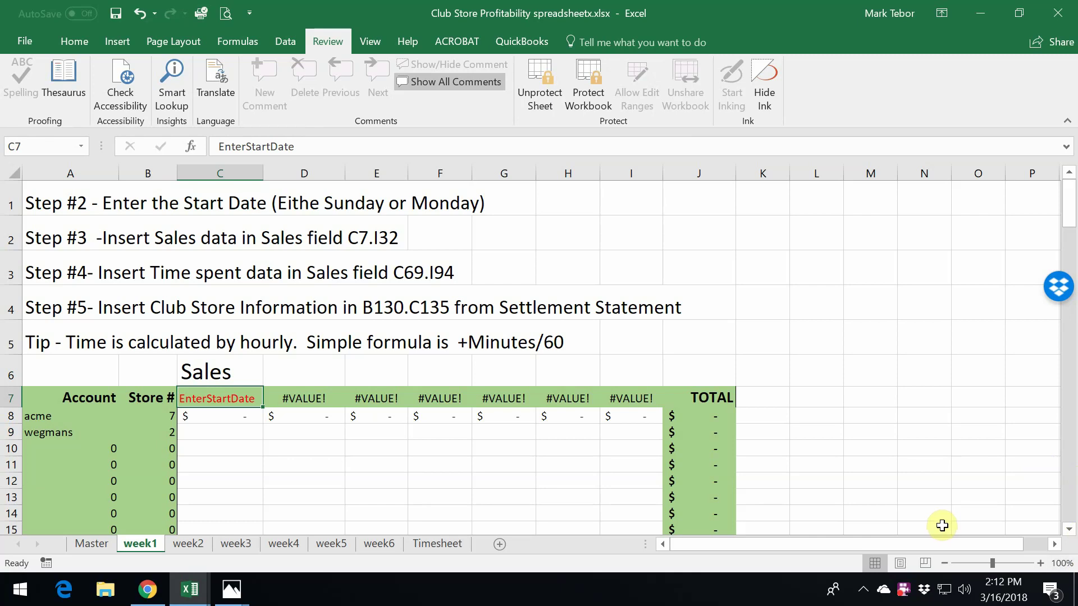
text(3/19/18)
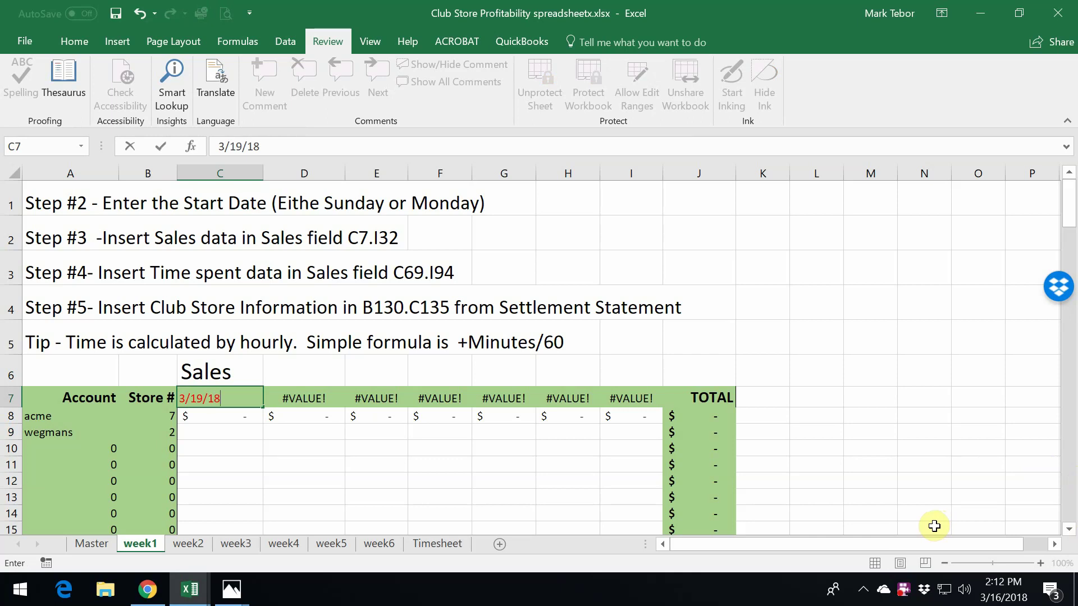
key(Return)
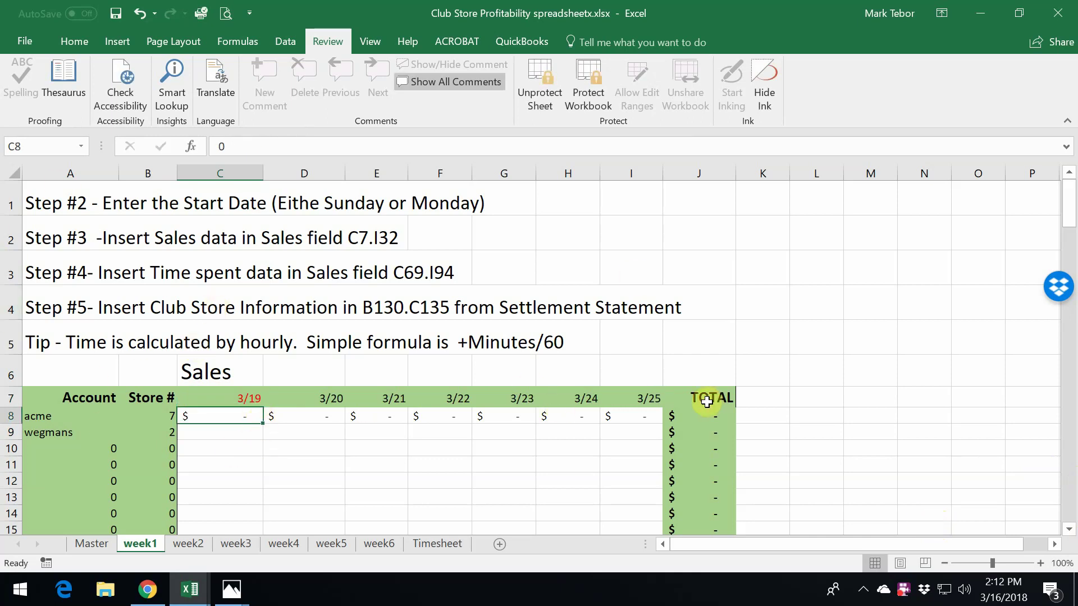
- Check the date headers of the Sales tables on the week2 through week6 sheets, and return to the Master sheet
click(192, 545)
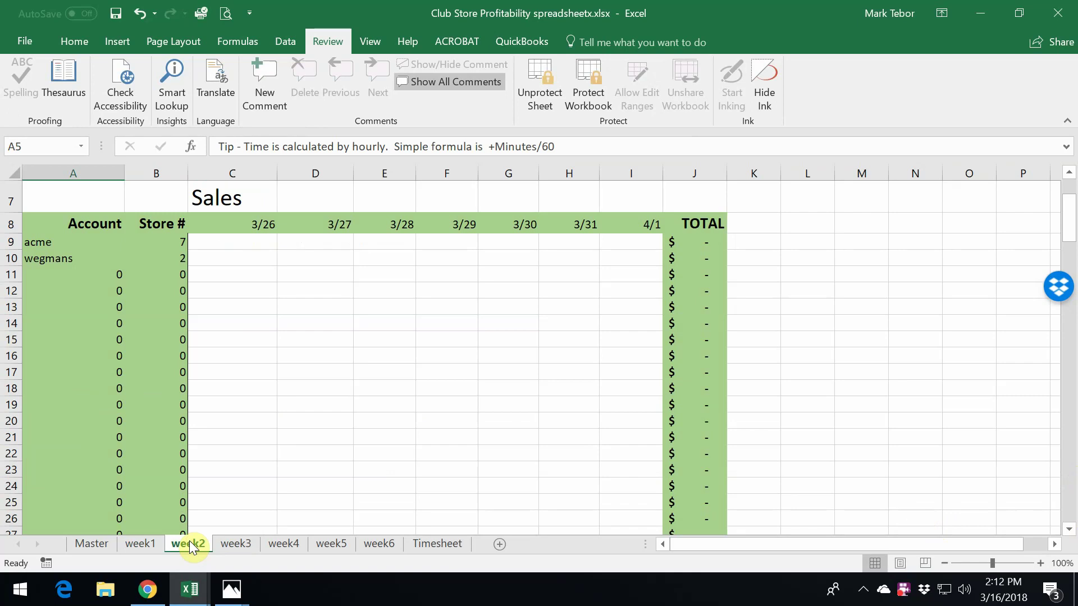
click(233, 544)
click(277, 544)
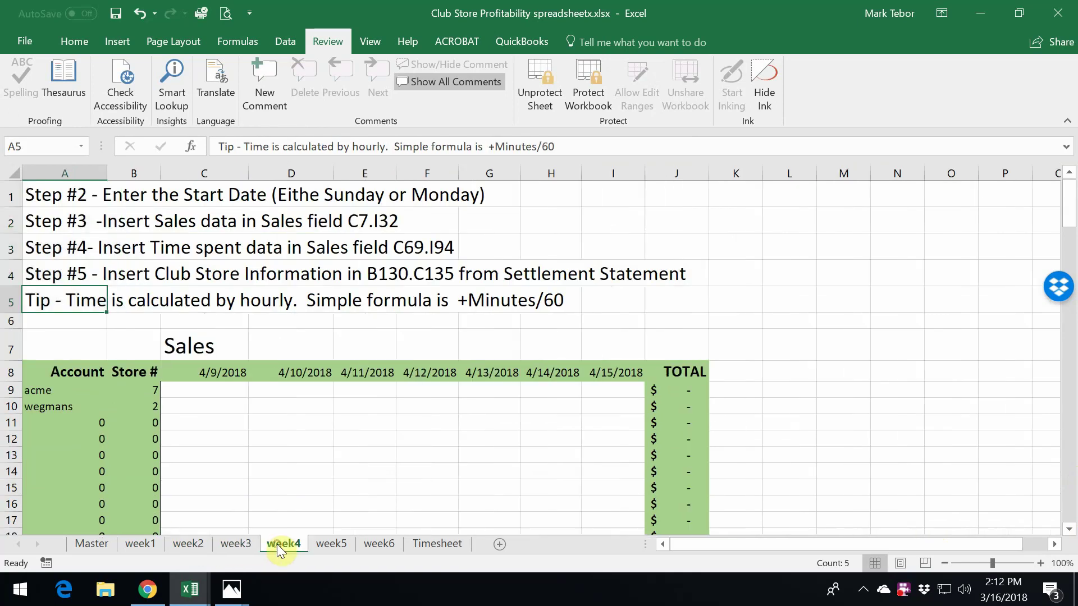
click(312, 543)
click(379, 542)
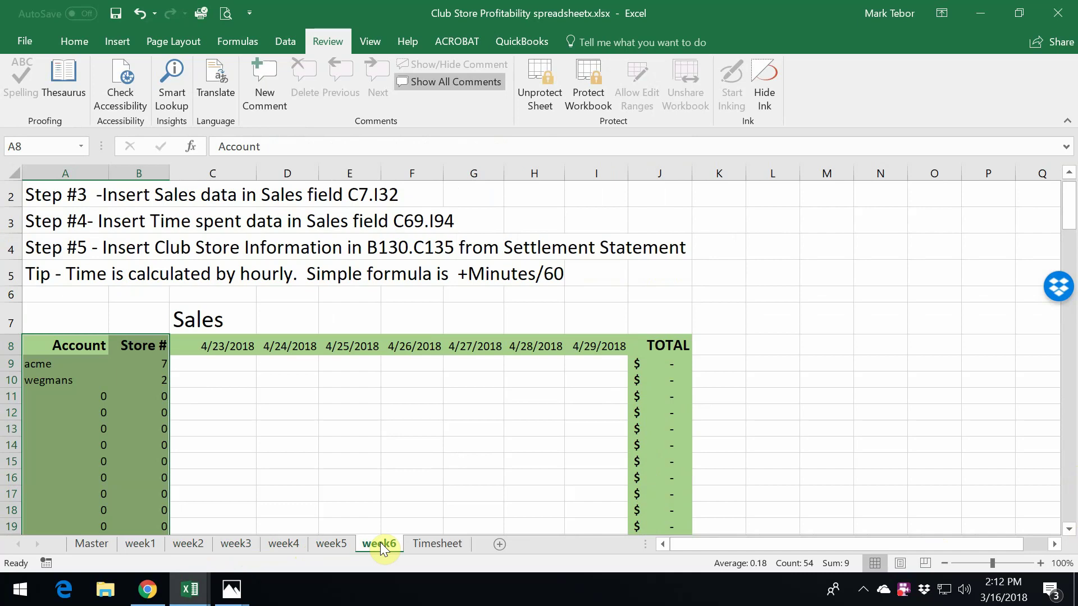
click(94, 545)
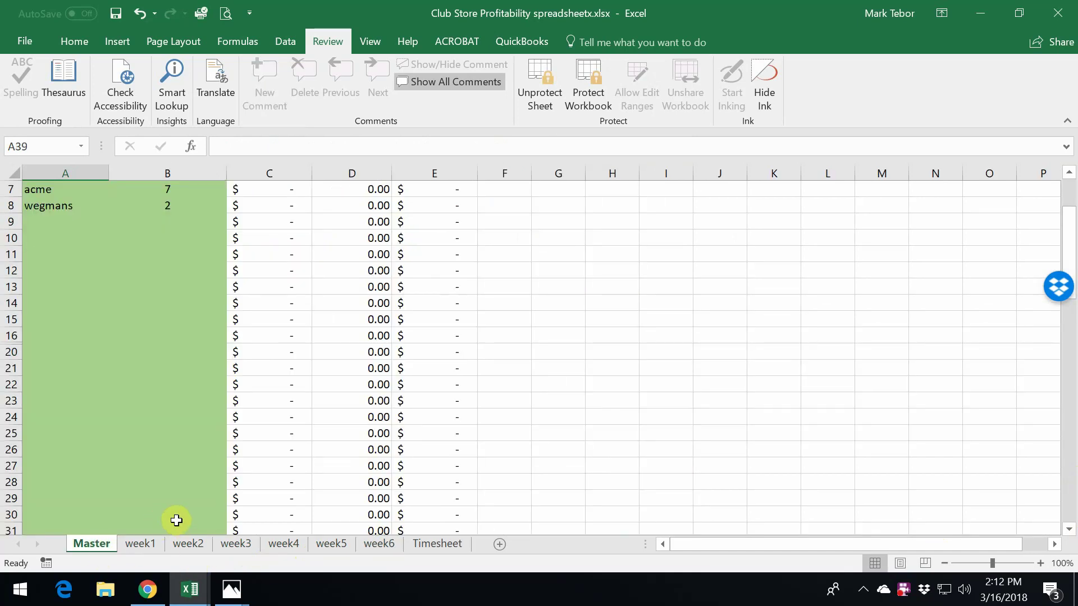
- Try to edit the linked account cell A11 on the week1 sheet
click(155, 545)
scroll(204, 479, down, 5)
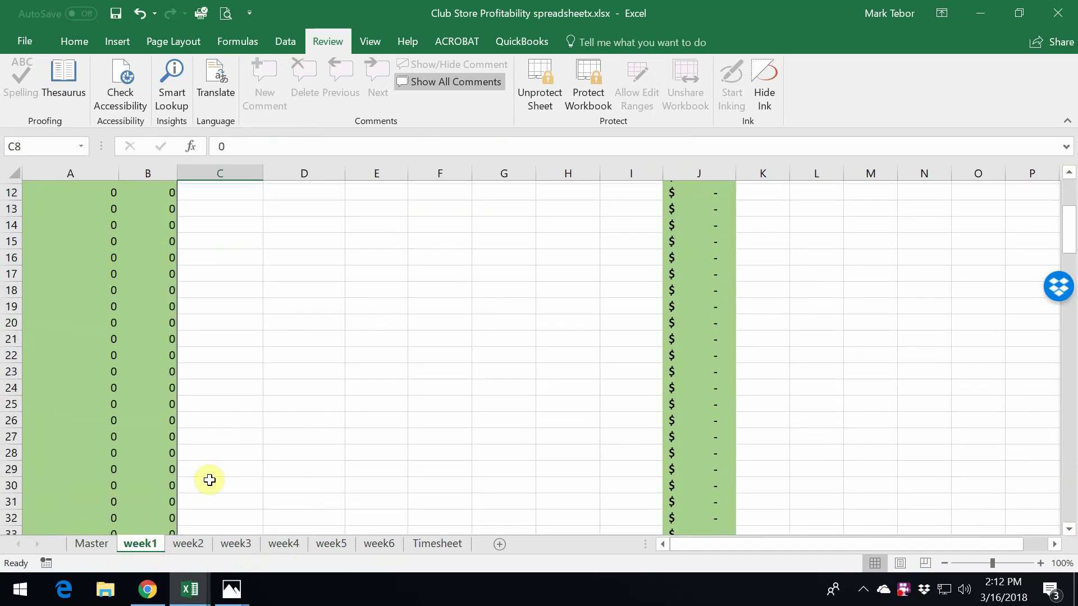
scroll(201, 479, up, 2)
scroll(201, 480, up, 4)
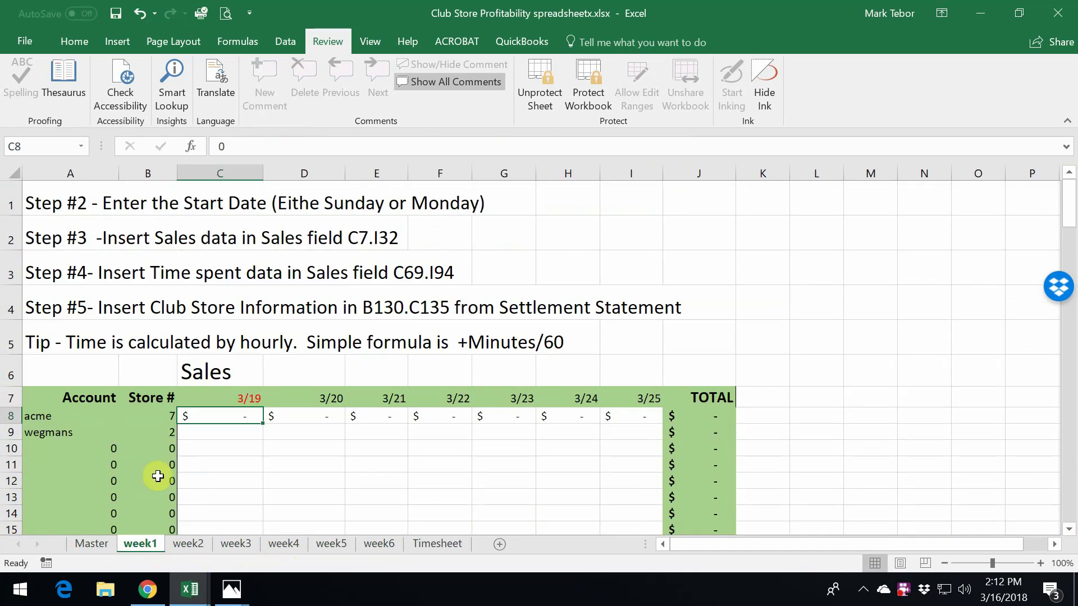
click(102, 468)
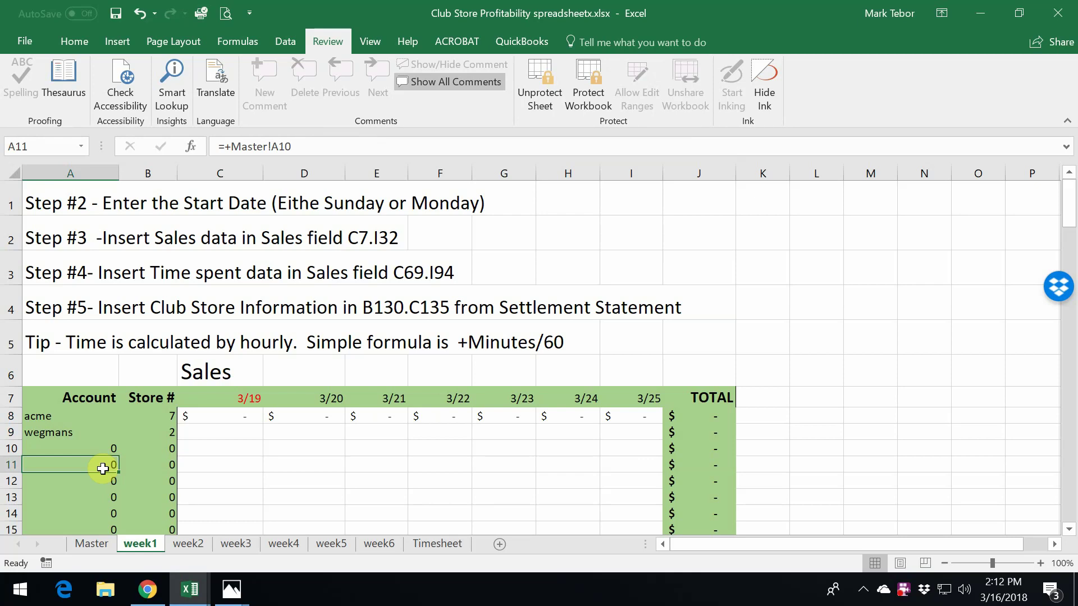
double_click(103, 471)
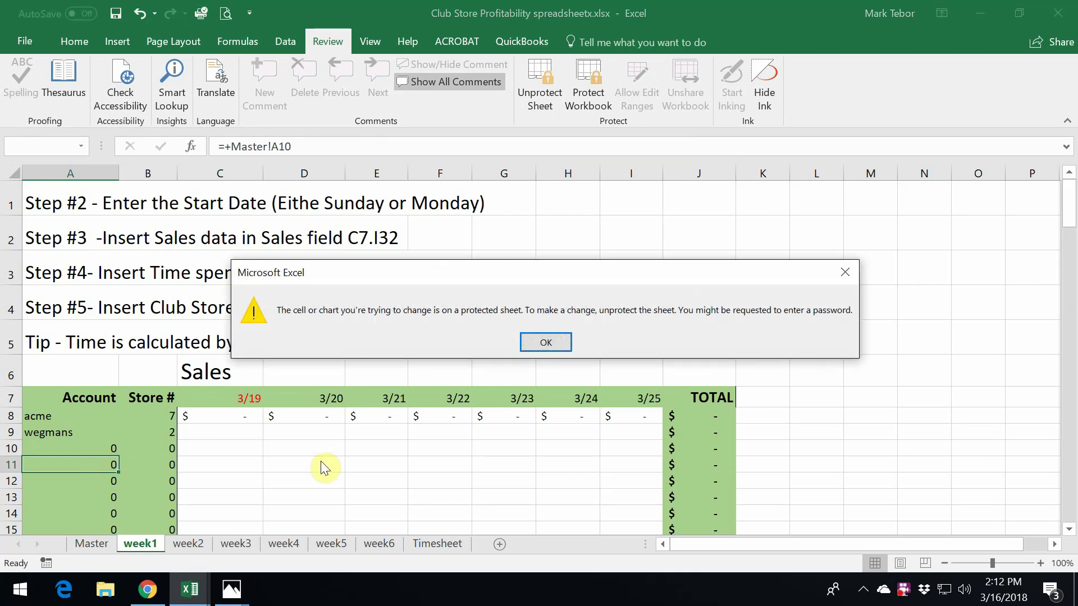
click(534, 344)
scroll(250, 450, down, 2)
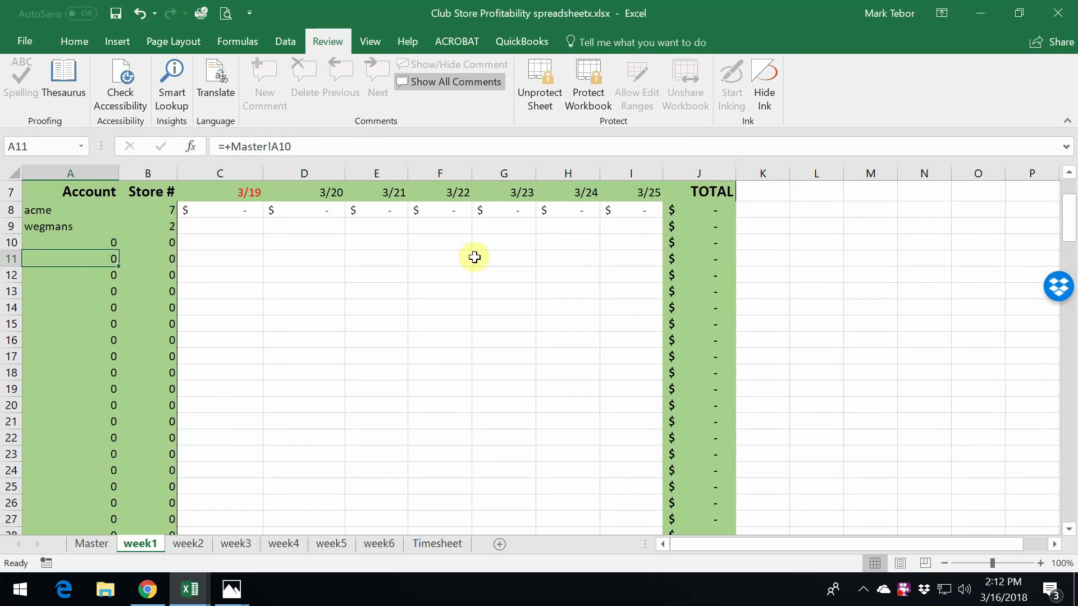
- Enter sales of 100 for the wegmans account on 3/19 in the Sales table of the week1 sheet
scroll(556, 462, down, 4)
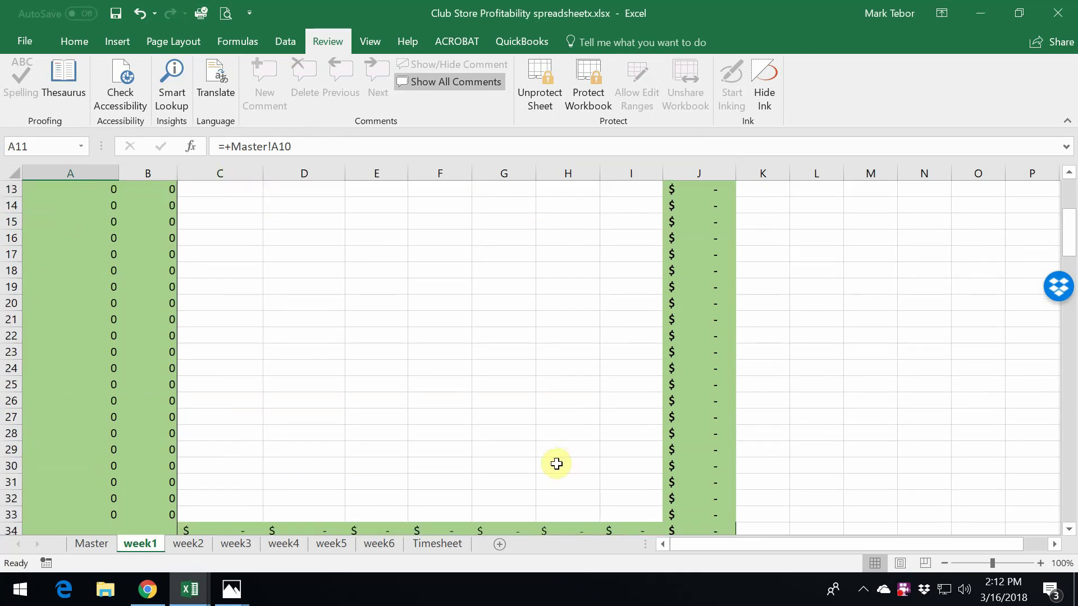
scroll(387, 396, down, 5)
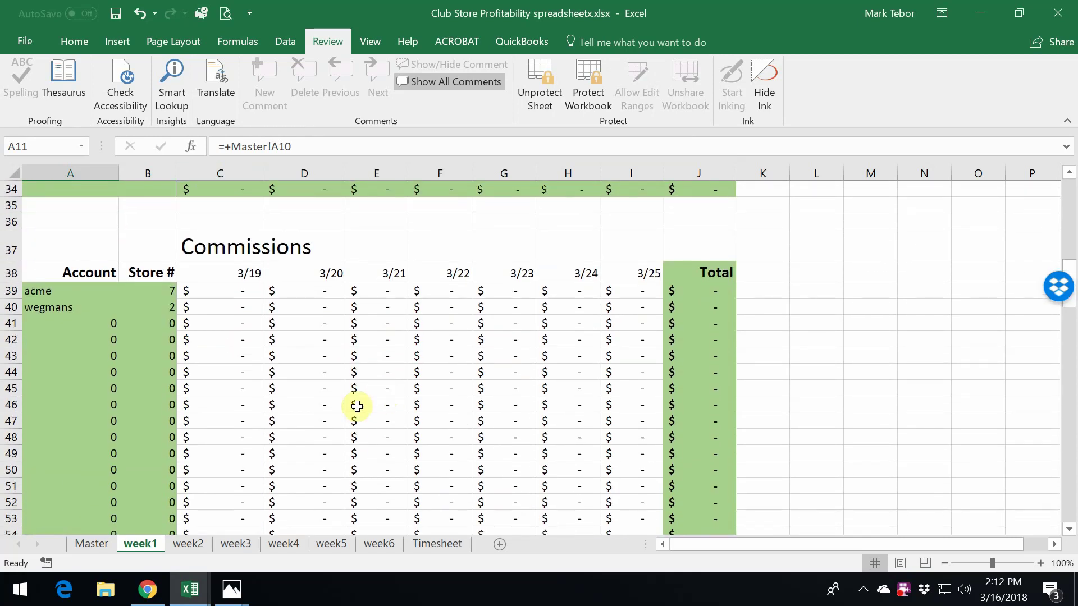
scroll(323, 362, up, 5)
scroll(323, 366, up, 6)
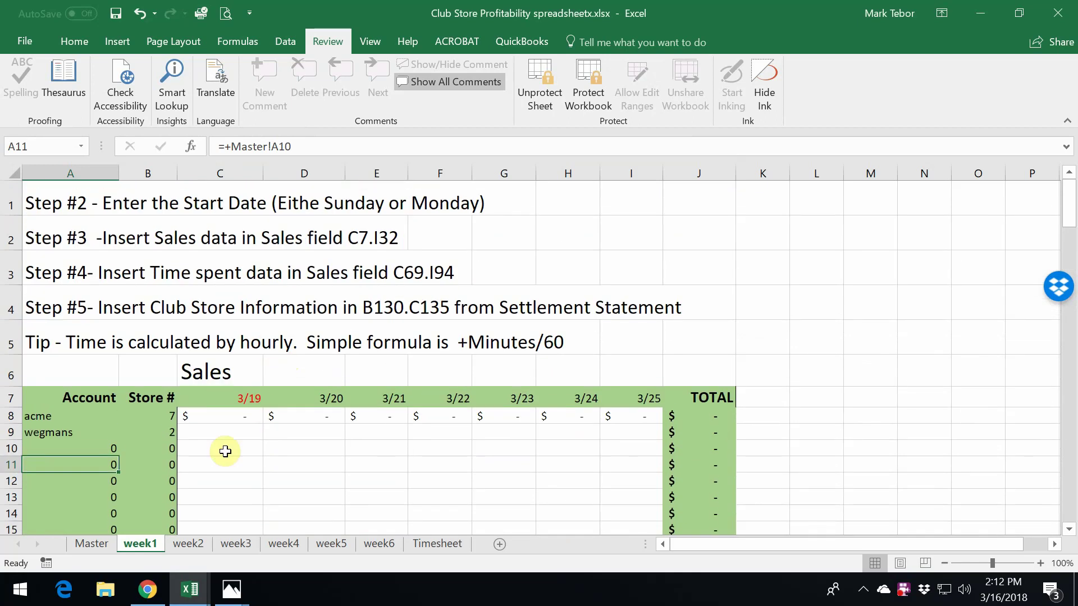
scroll(249, 388, down, 2)
scroll(249, 359, up, 1)
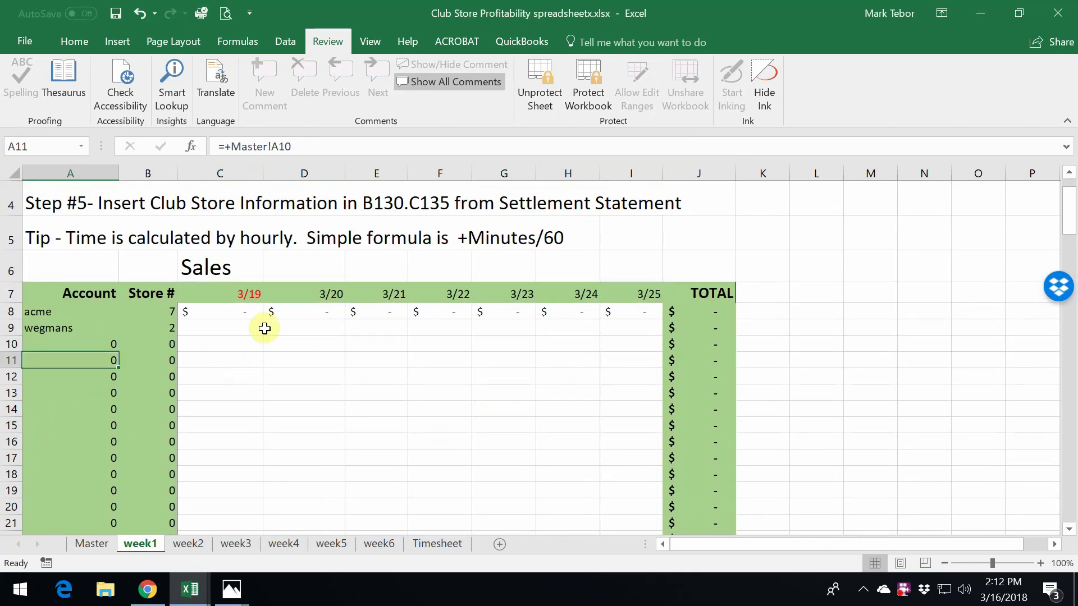
click(257, 328)
text(100)
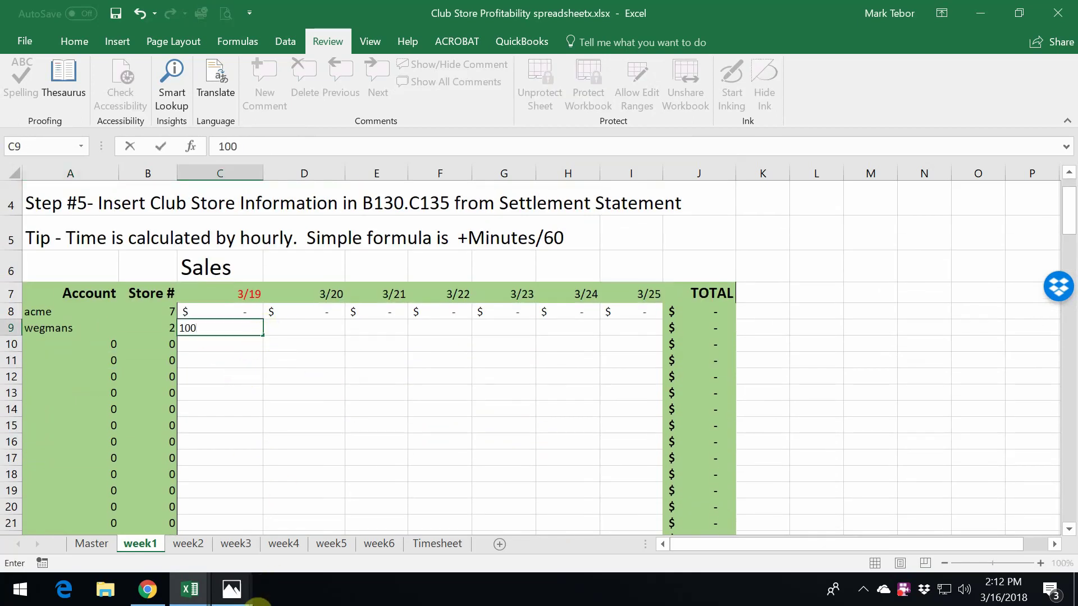
key(Return)
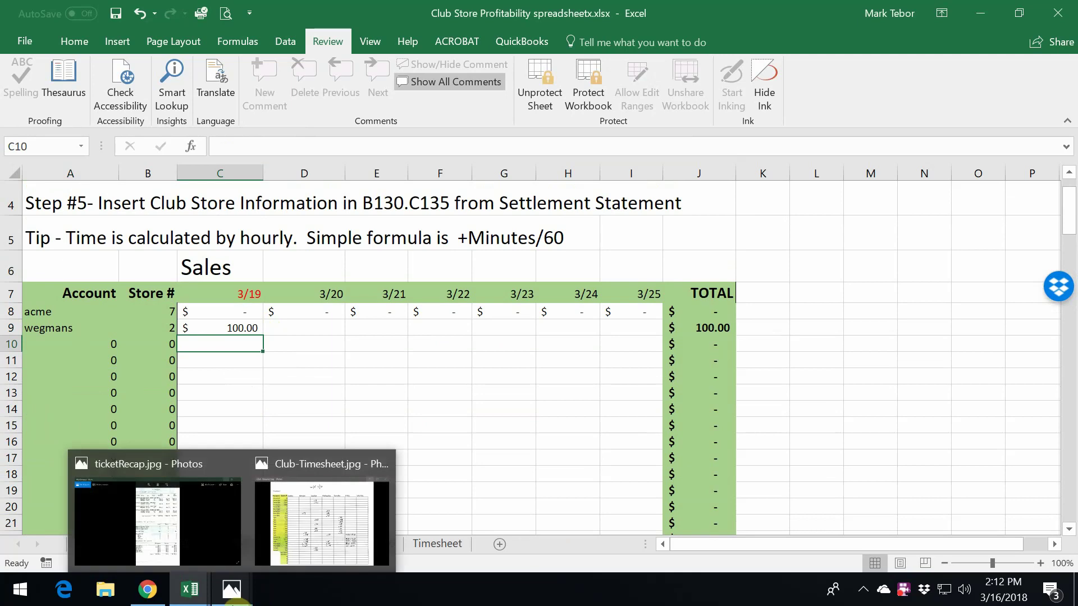
- Enter 1 hour for the wegmans account on 3/19 in the Time Worked table of the week1 sheet
scroll(399, 339, down, 4)
scroll(601, 337, down, 2)
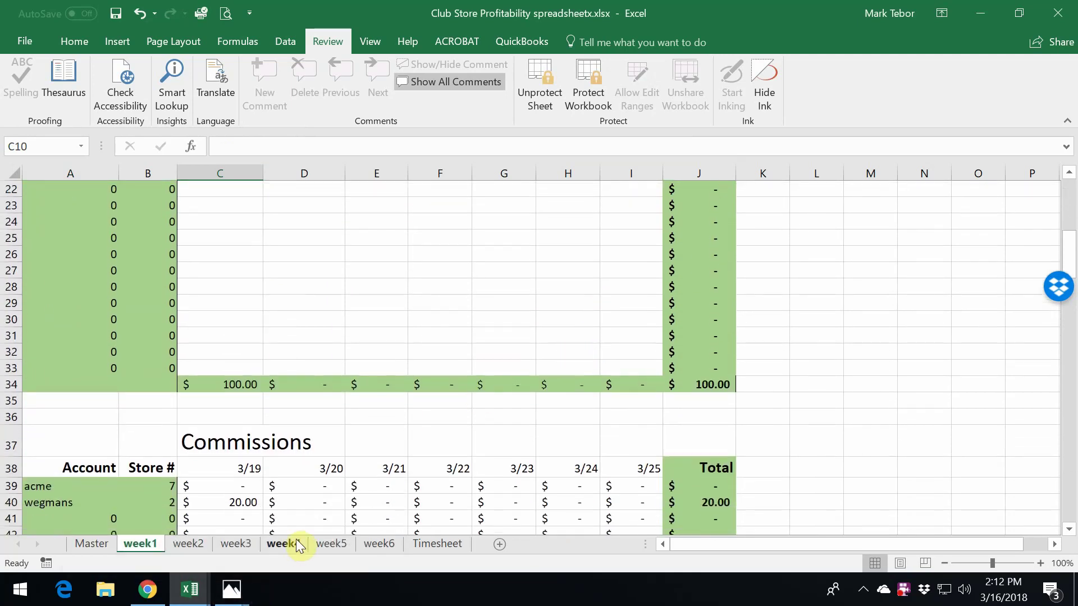
scroll(466, 518, up, 6)
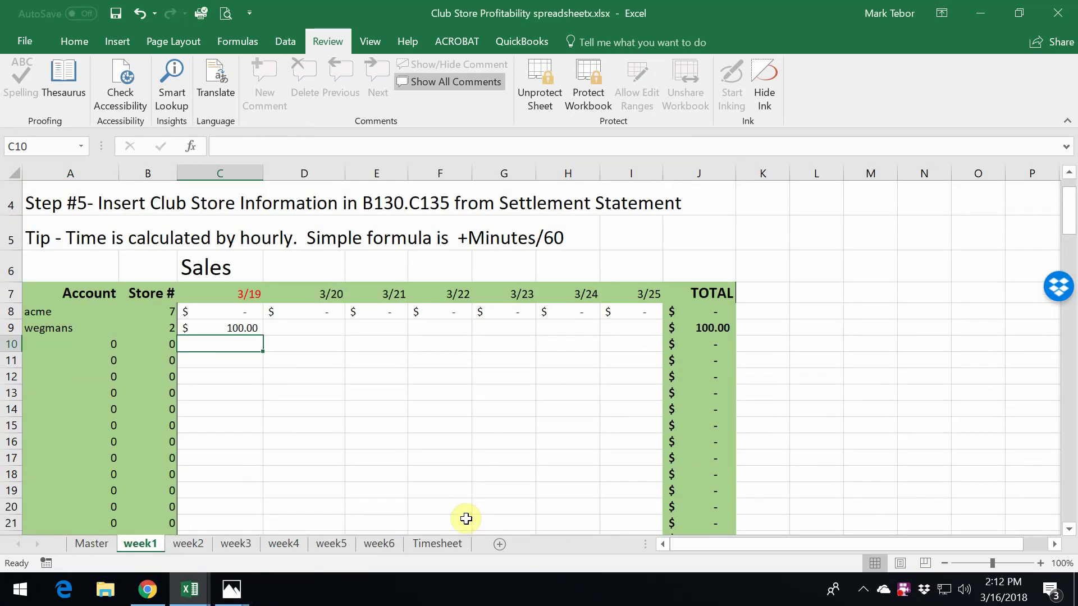
scroll(356, 432, down, 10)
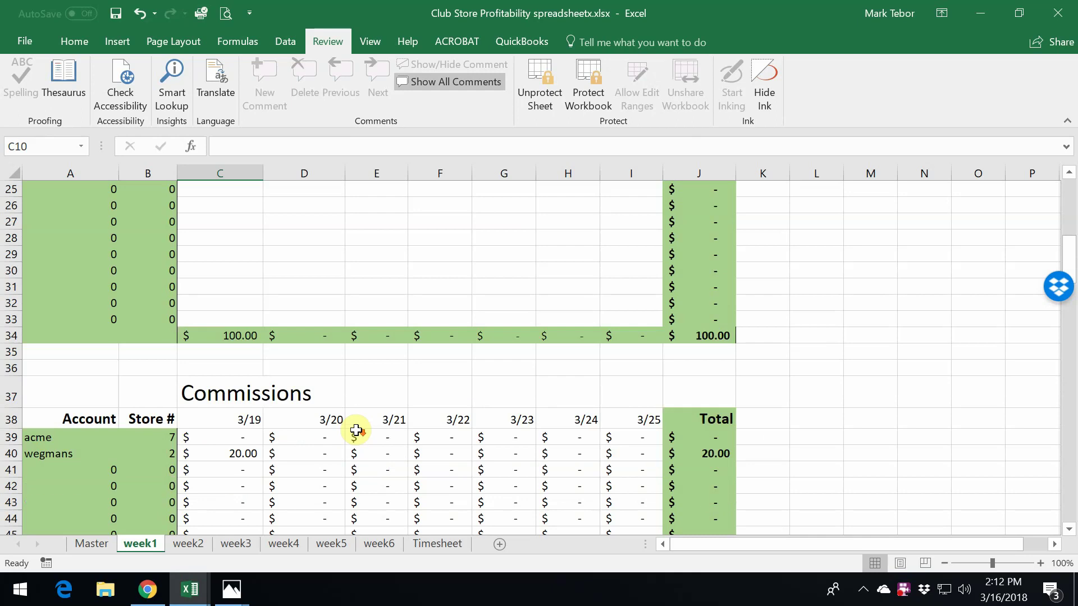
scroll(356, 432, down, 9)
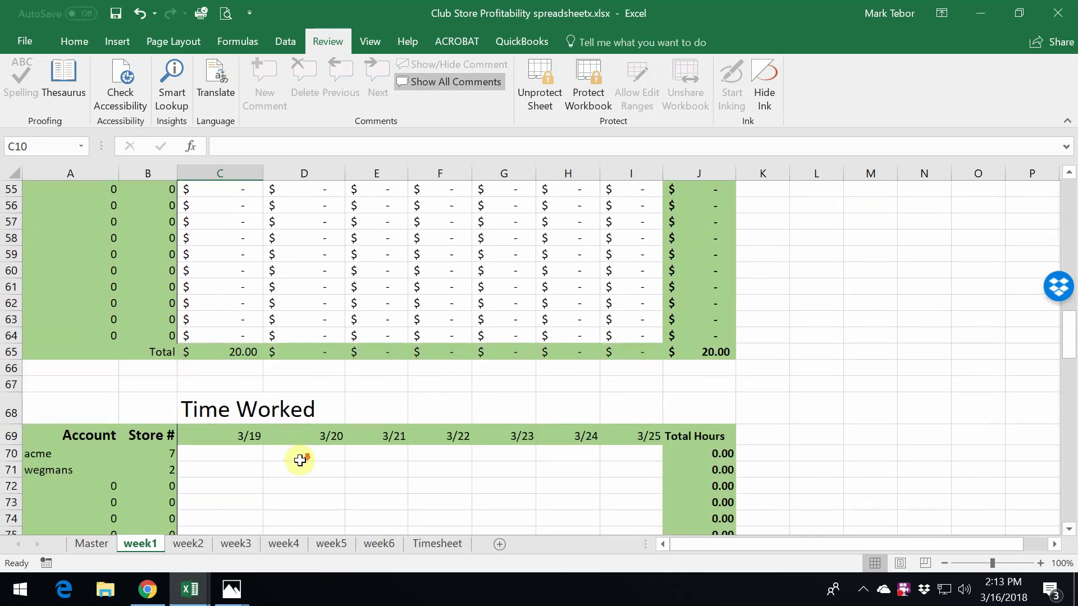
click(227, 386)
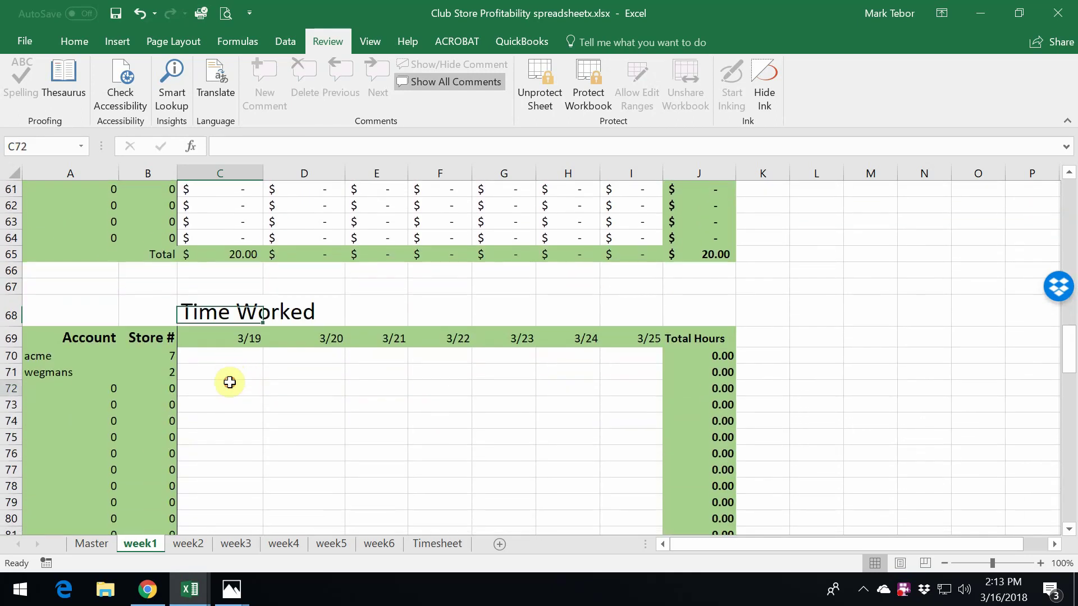
click(246, 373)
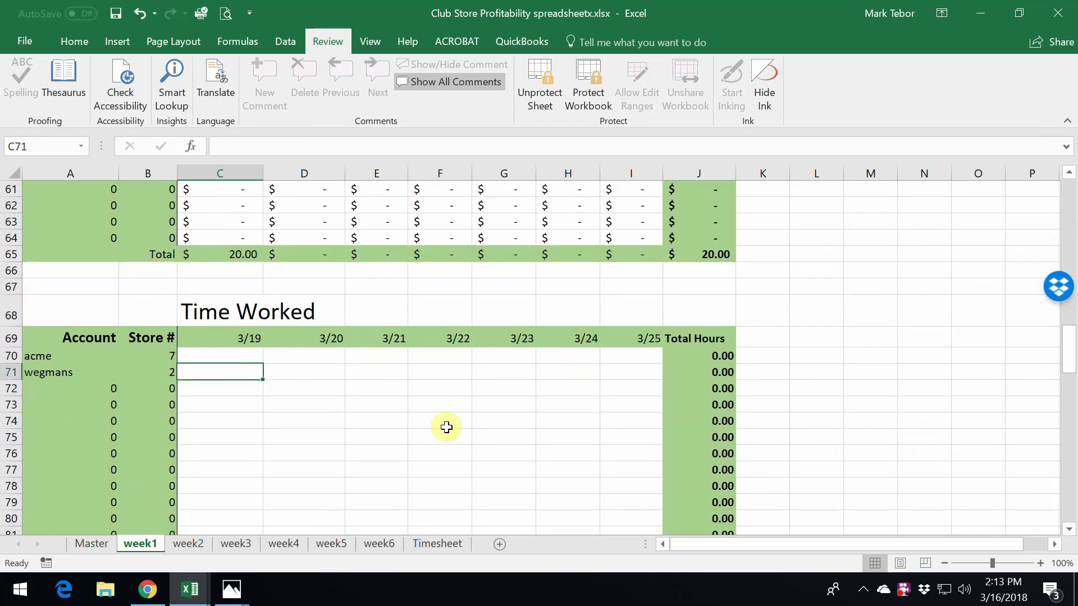
text(1)
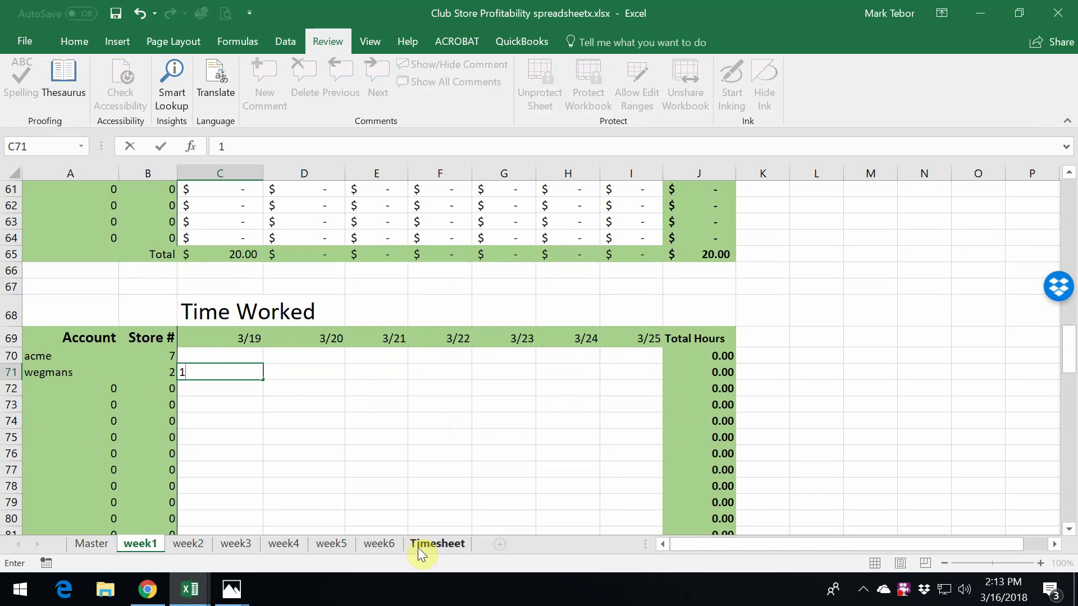
key(Return)
- Review how the wegmans entries carry through the Sales, Commissions, Time Worked and Profitability tables on the week1 sheet
scroll(202, 260, down, 9)
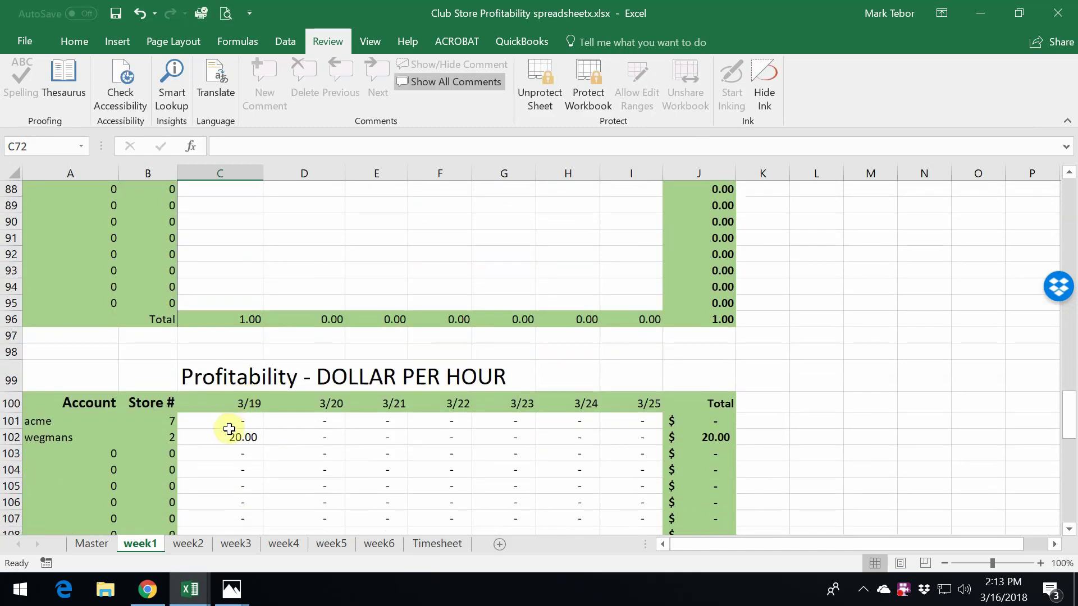
scroll(239, 454, down, 2)
scroll(240, 453, down, 8)
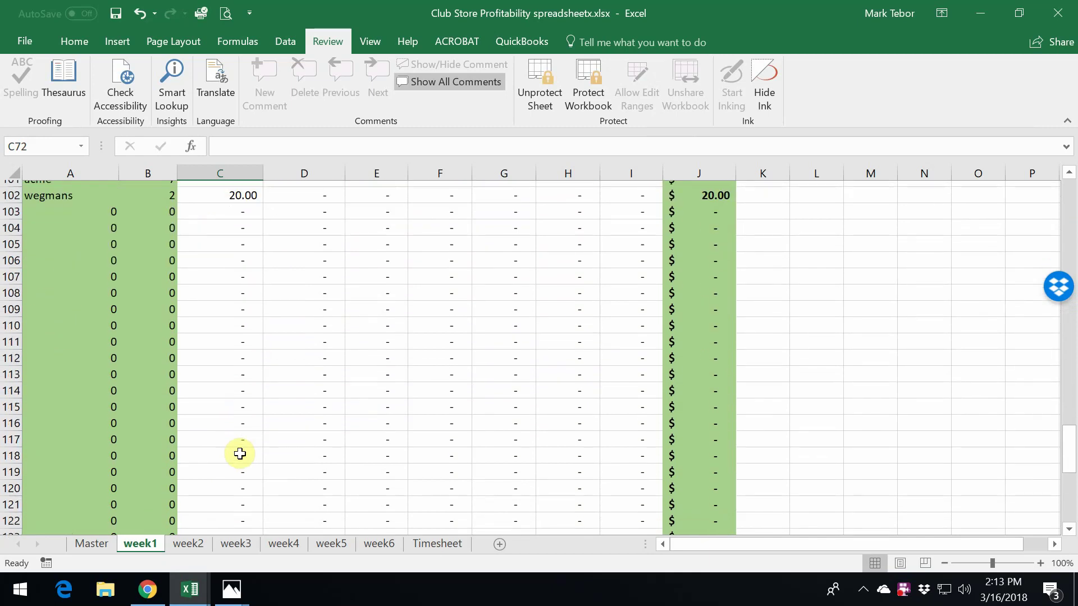
scroll(240, 454, up, 1)
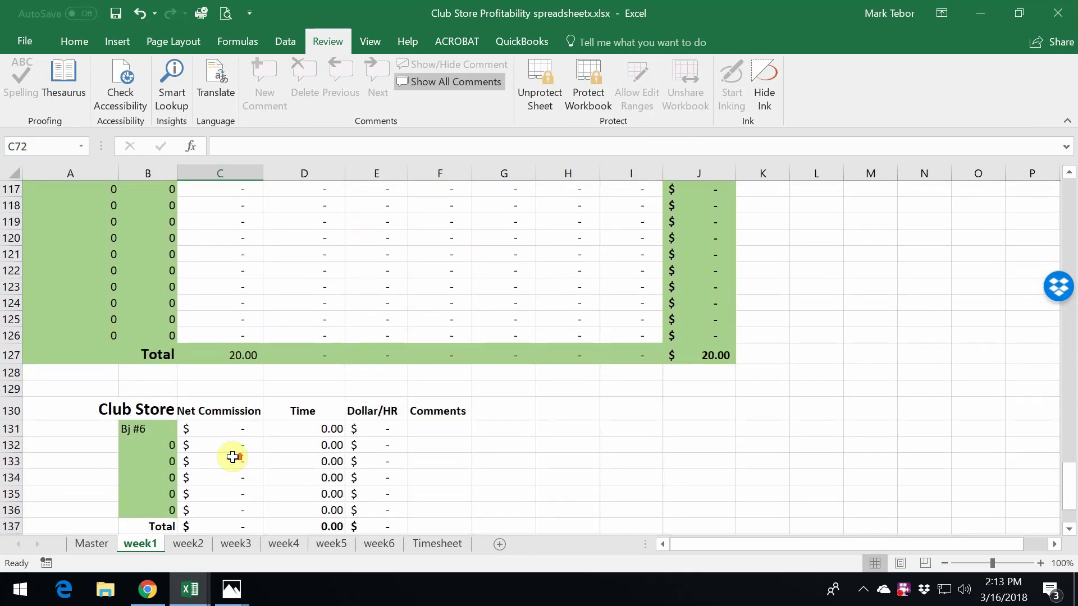
scroll(201, 485, up, 20)
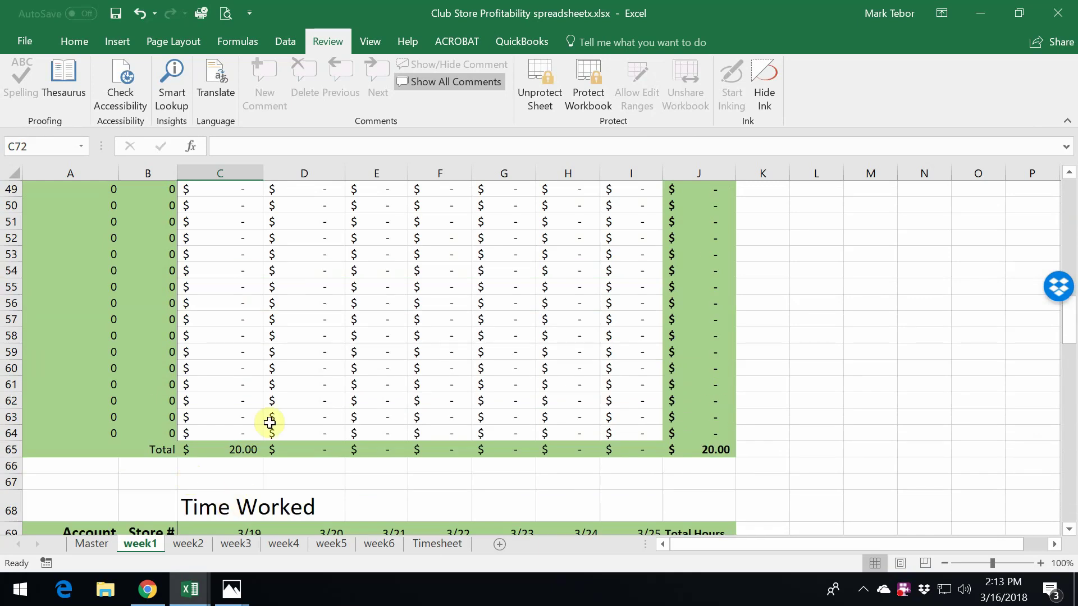
scroll(269, 422, up, 4)
scroll(270, 426, down, 8)
scroll(269, 430, up, 9)
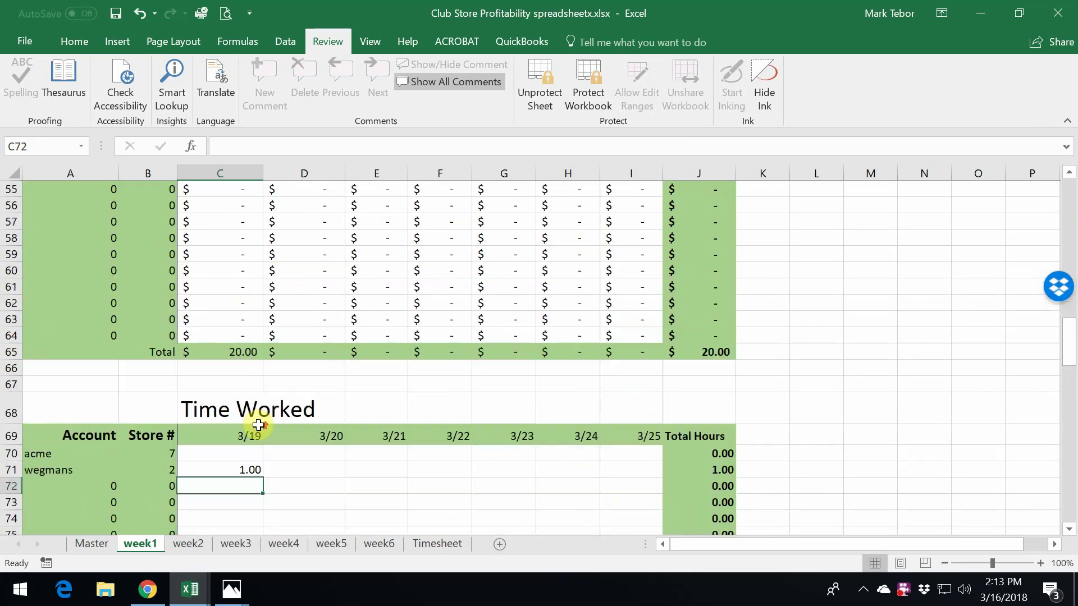
scroll(275, 390, up, 11)
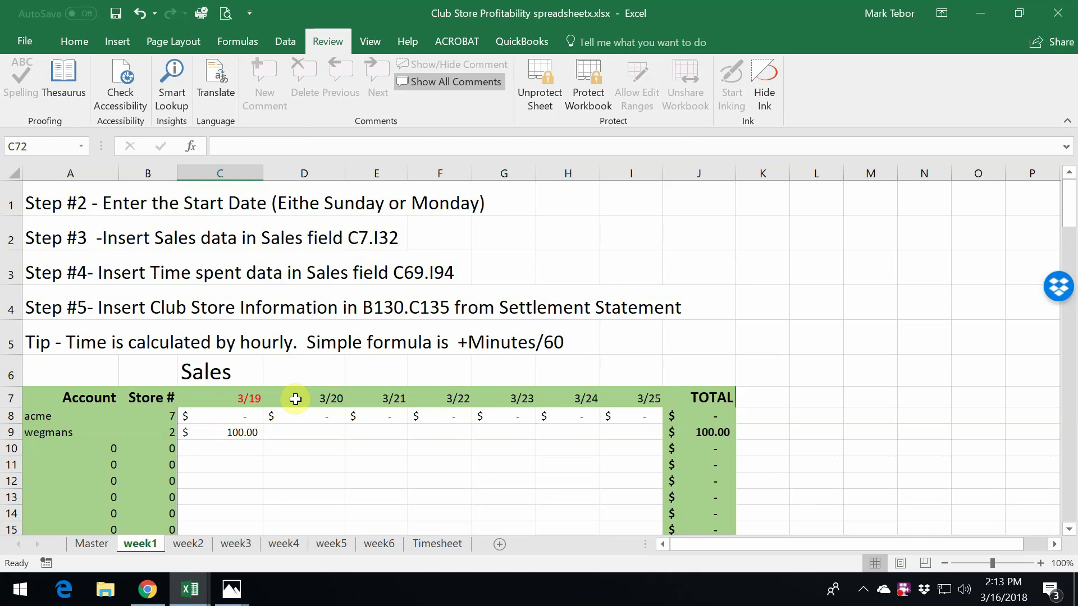
scroll(303, 402, down, 9)
scroll(290, 409, down, 11)
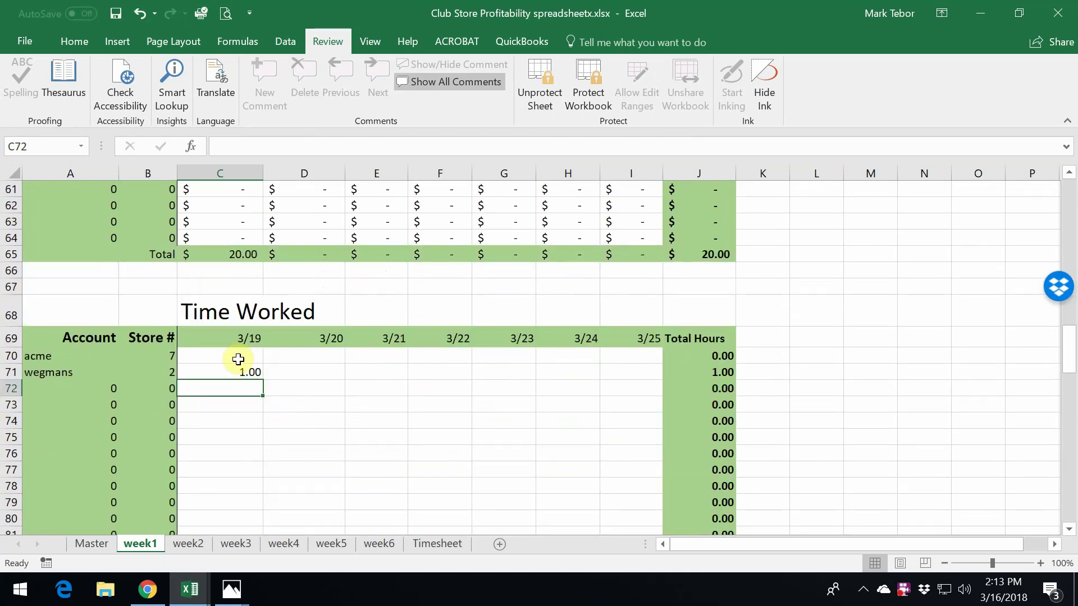
scroll(325, 403, down, 7)
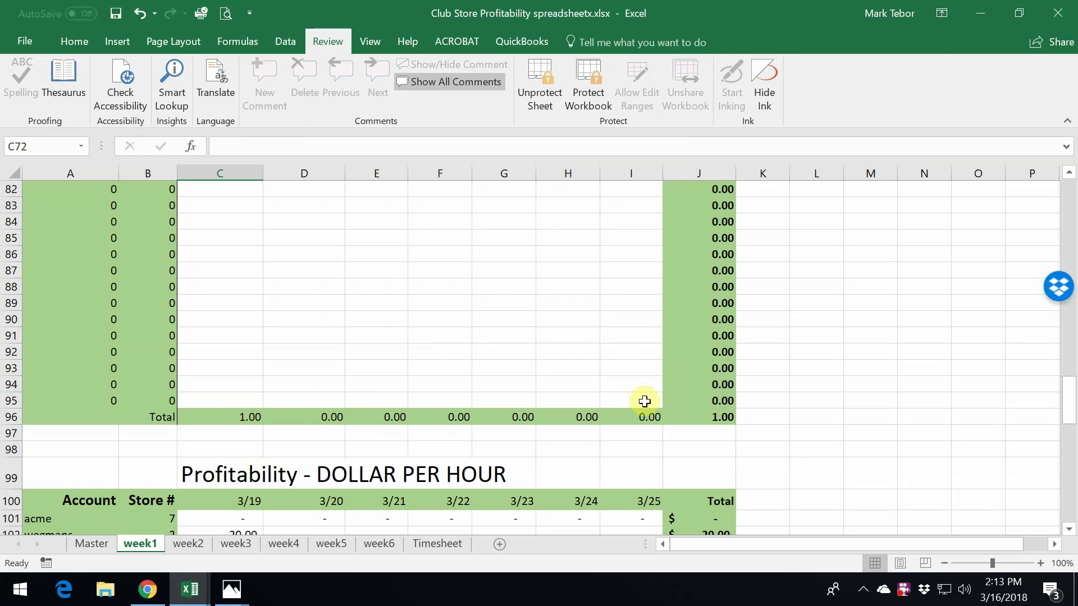
scroll(645, 401, down, 8)
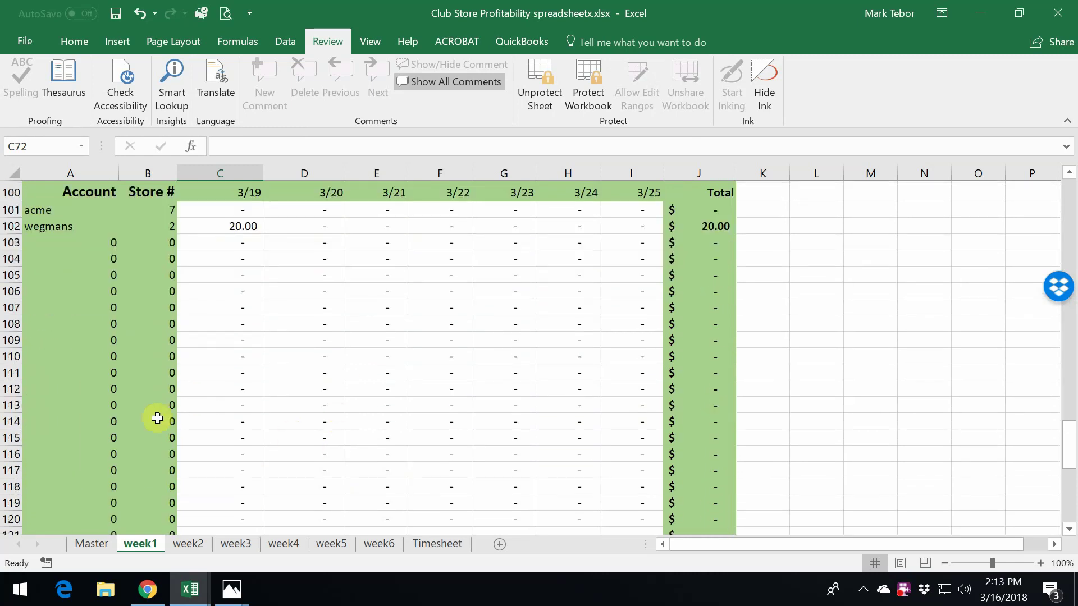
- Enter a net commission of 186 and a time of .25 for Bj #6 in the Club Store table
scroll(169, 413, down, 6)
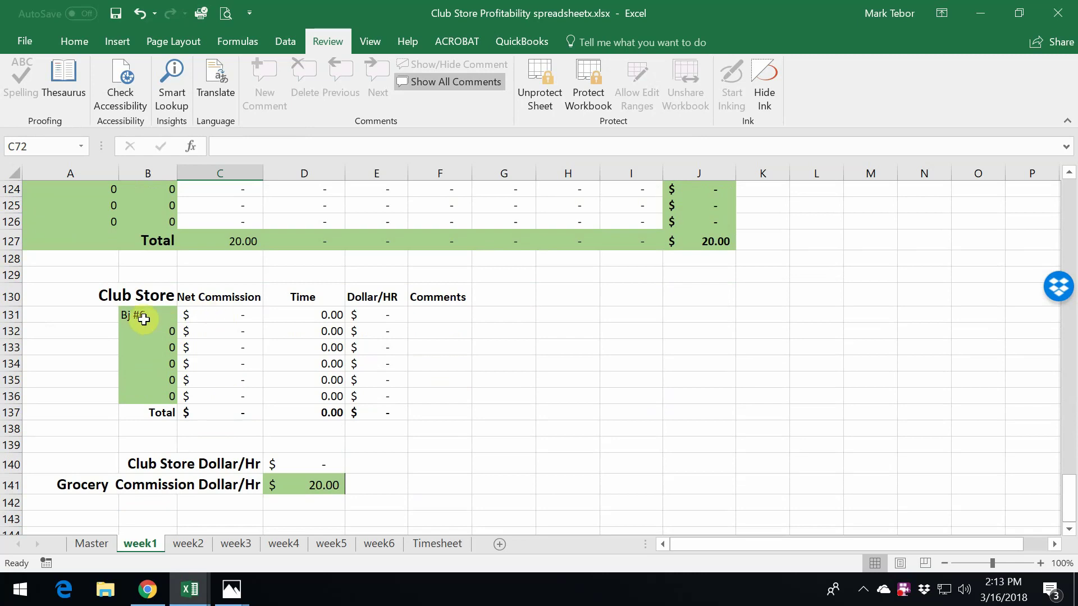
click(238, 324)
click(230, 318)
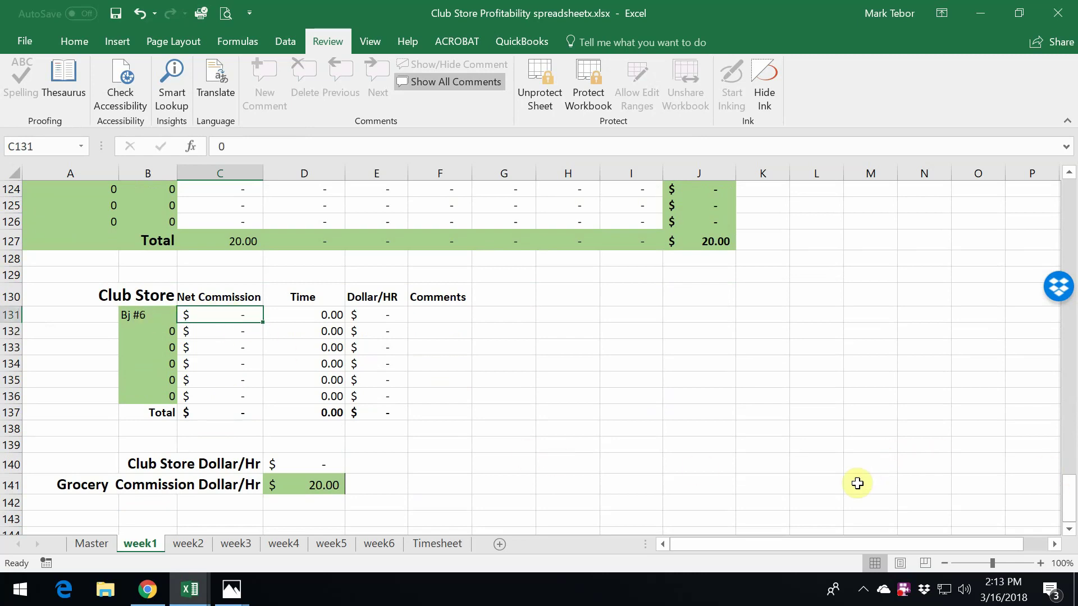
text(186)
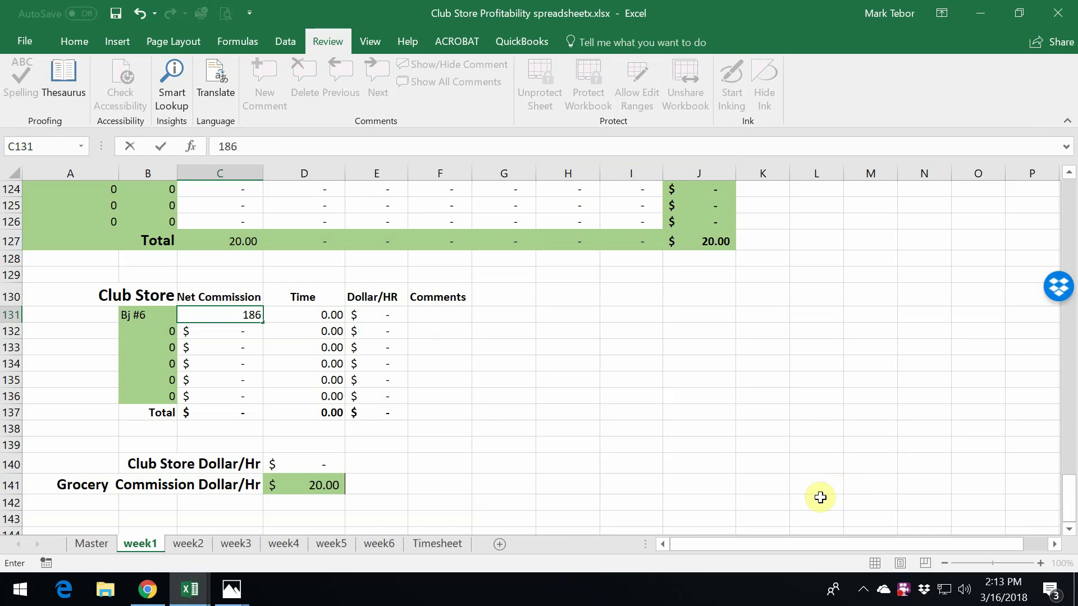
text(.)
key(Return)
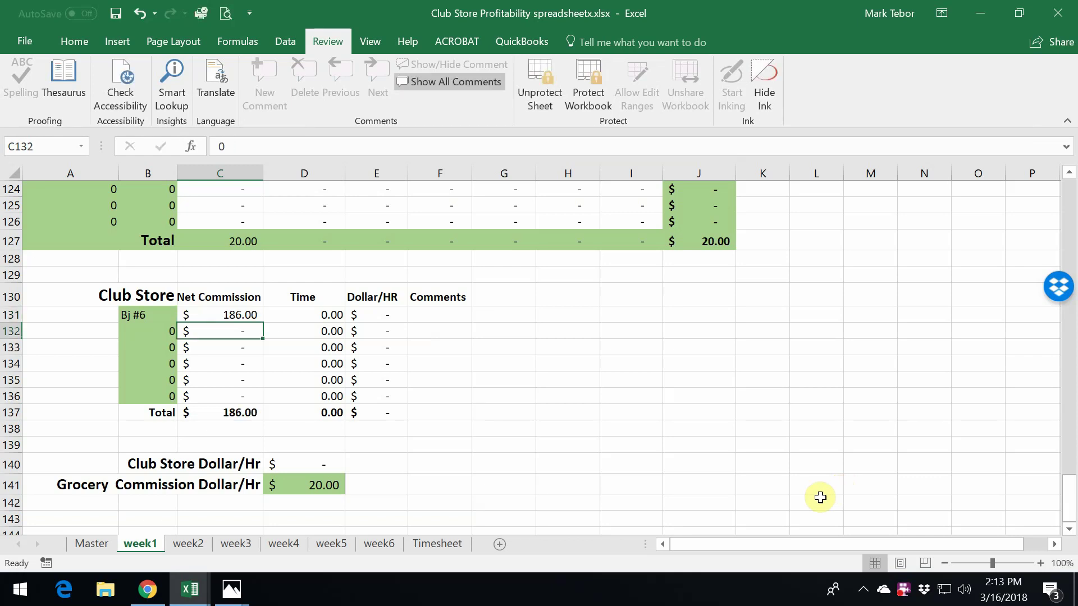
key(Up)
key(Right)
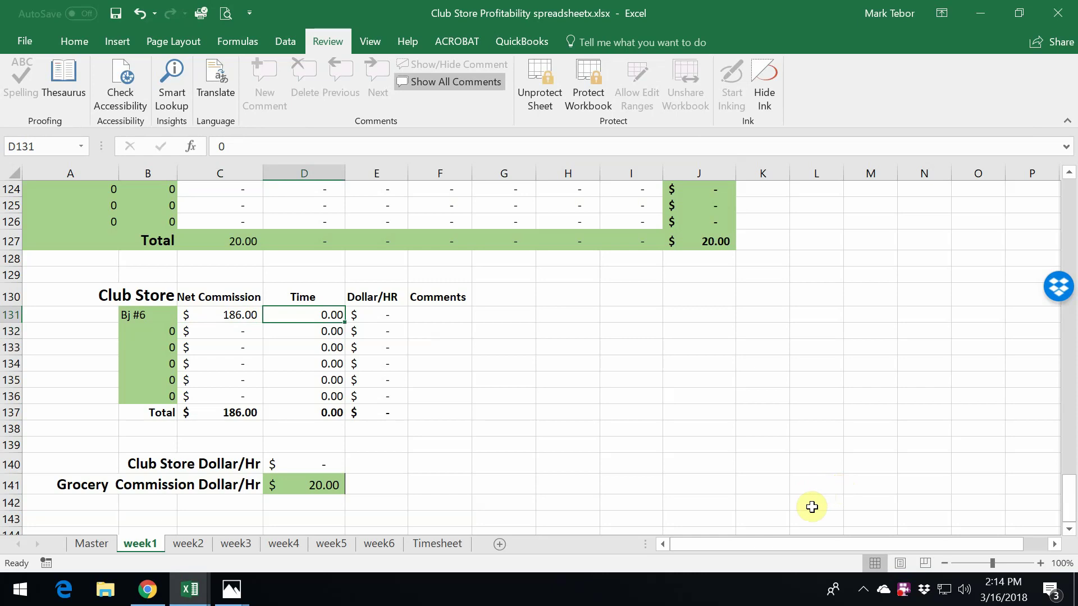
text(.25)
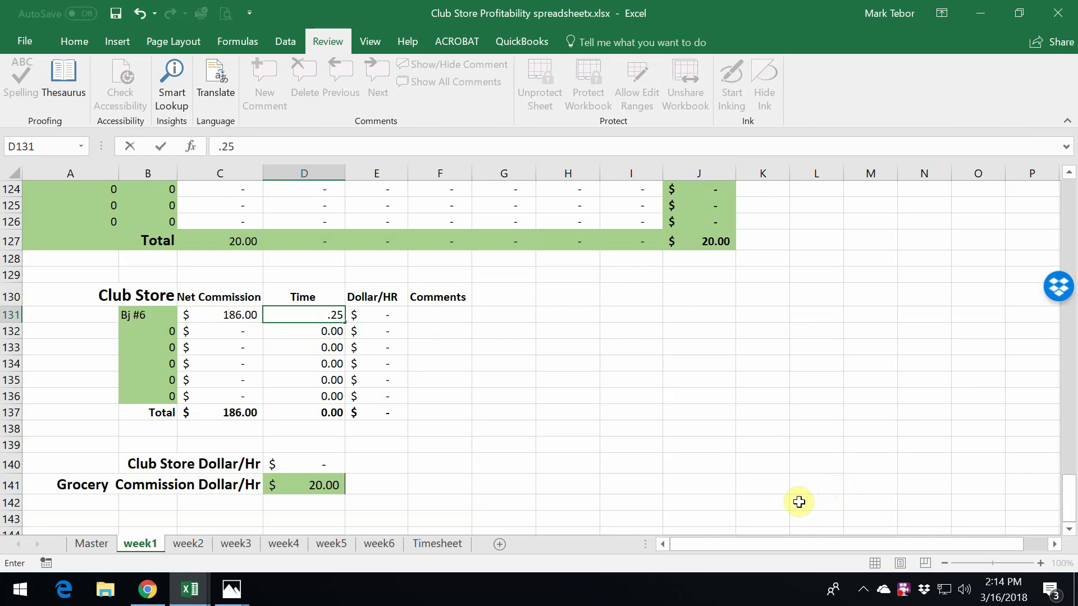
key(Return)
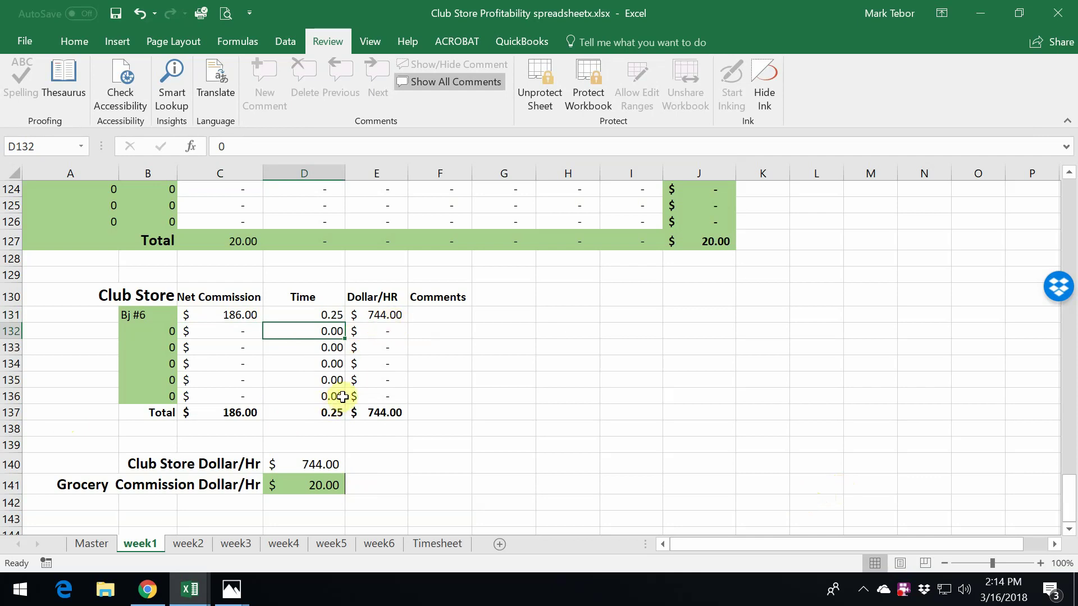
- Switch to the Profitability for Convention workbook and open its 317 sheet
scroll(338, 399, up, 4)
scroll(338, 399, up, 1)
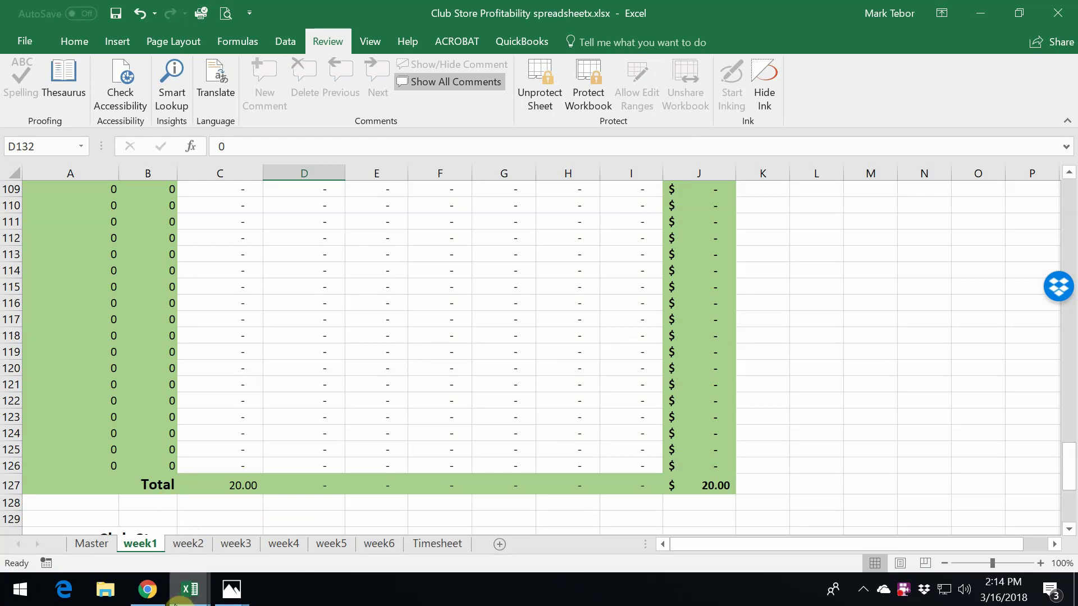
scroll(285, 528, up, 7)
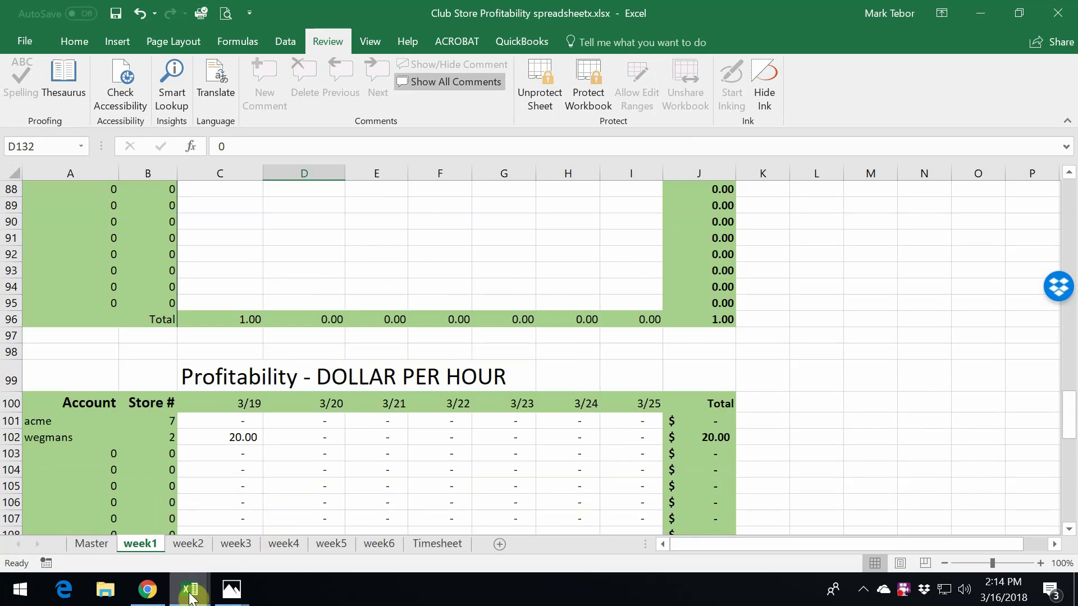
mouse_move(181, 600)
click(271, 533)
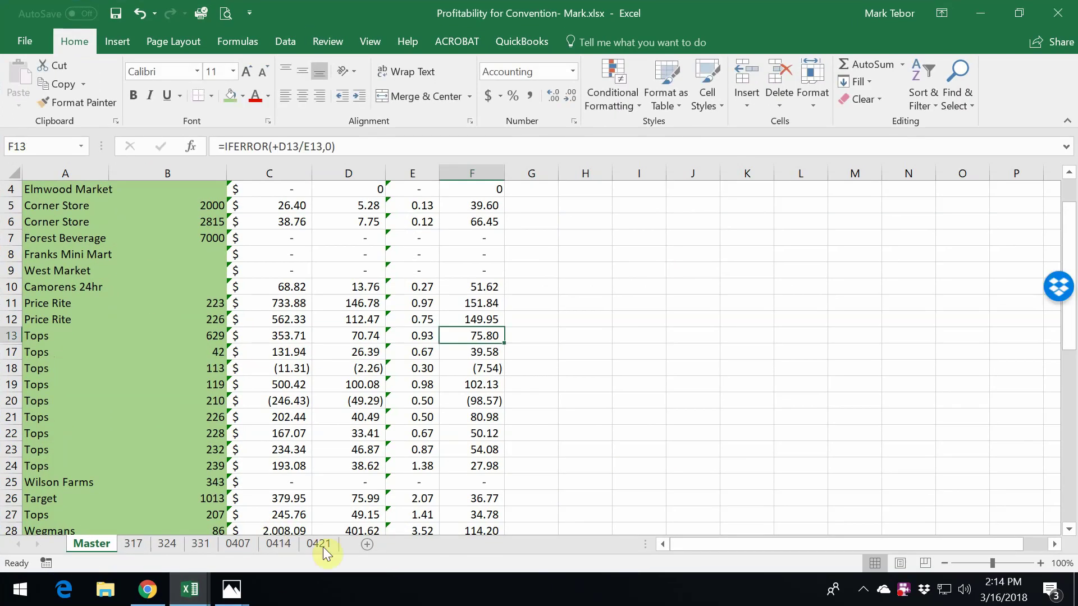
scroll(336, 514, up, 1)
click(133, 545)
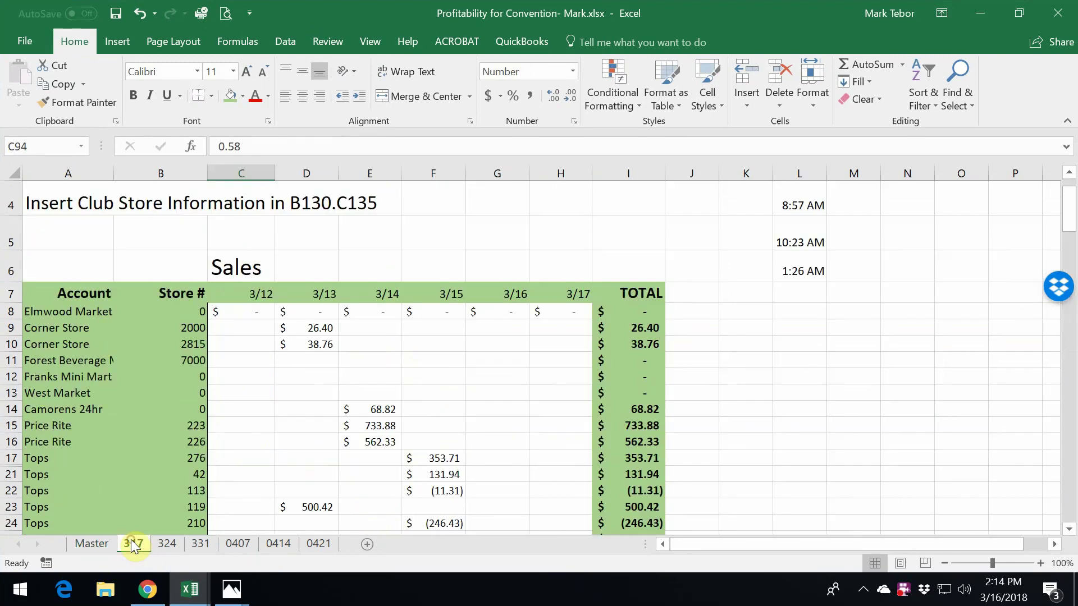
- Examine the accounts, store numbers and daily entries in the Sales table of the 317 sheet
scroll(385, 521, up, 1)
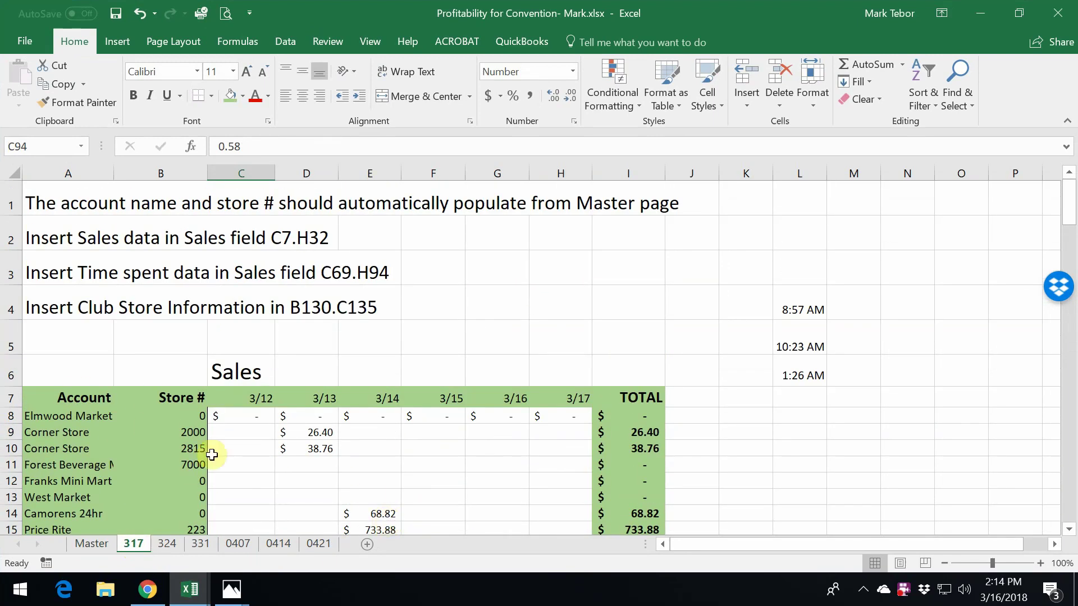
scroll(250, 433, down, 1)
scroll(148, 357, down, 3)
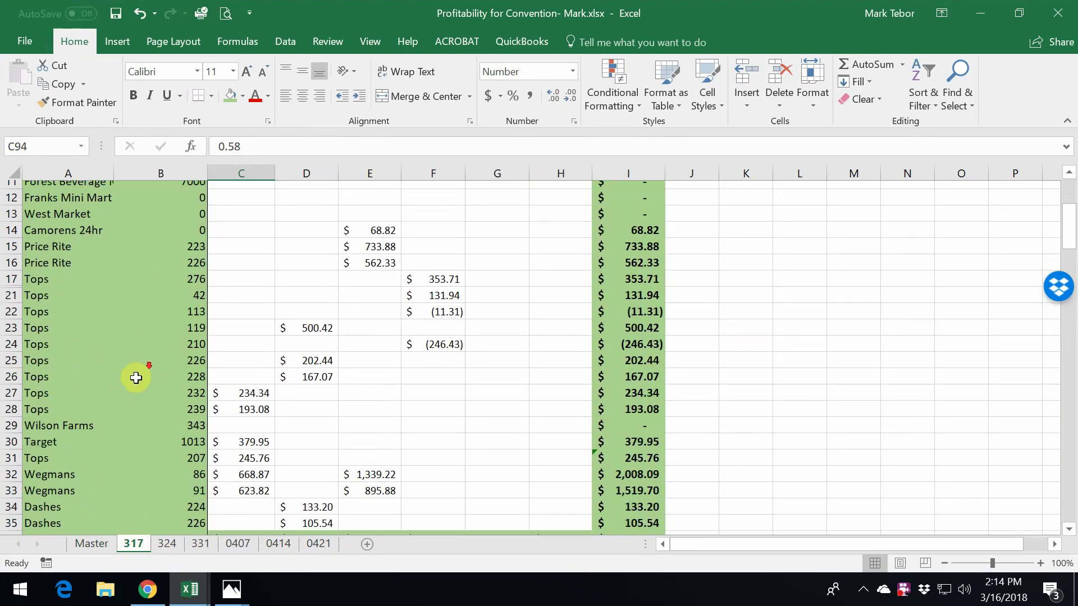
scroll(163, 426, down, 1)
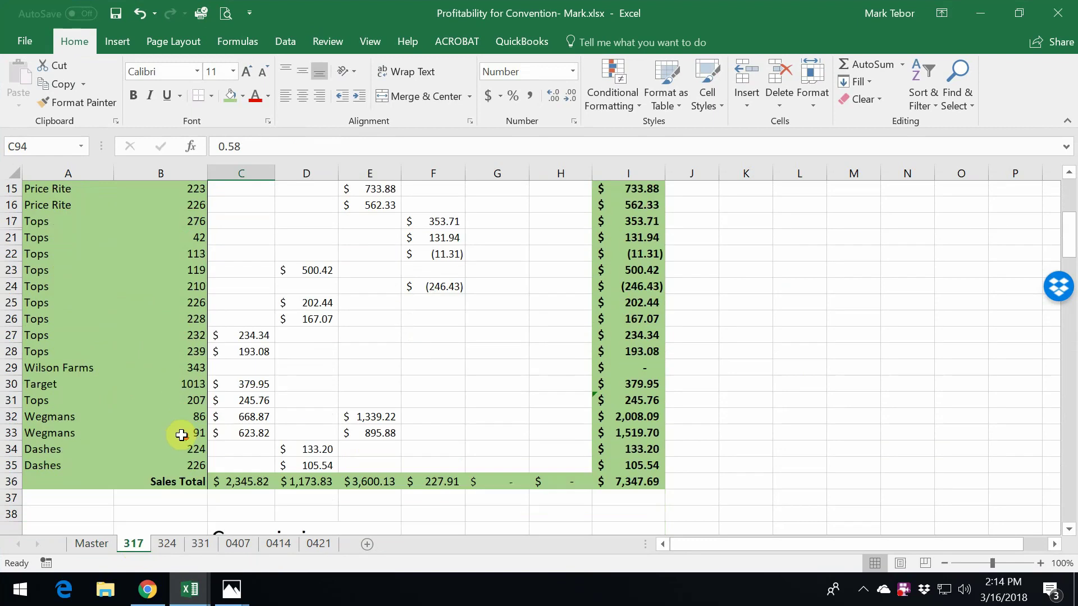
scroll(202, 435, up, 3)
scroll(337, 365, up, 2)
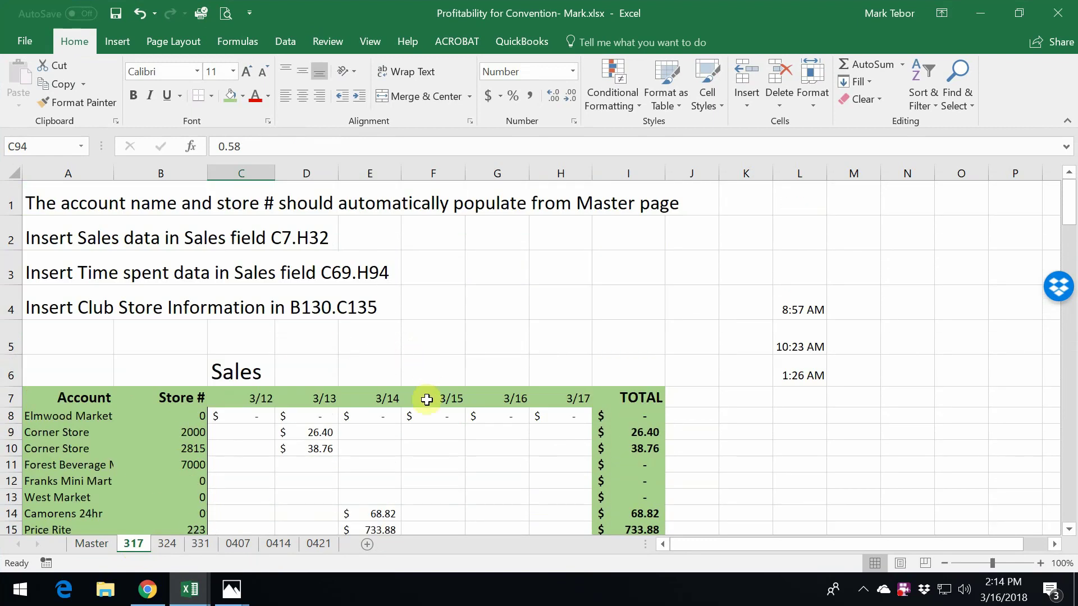
scroll(426, 399, down, 2)
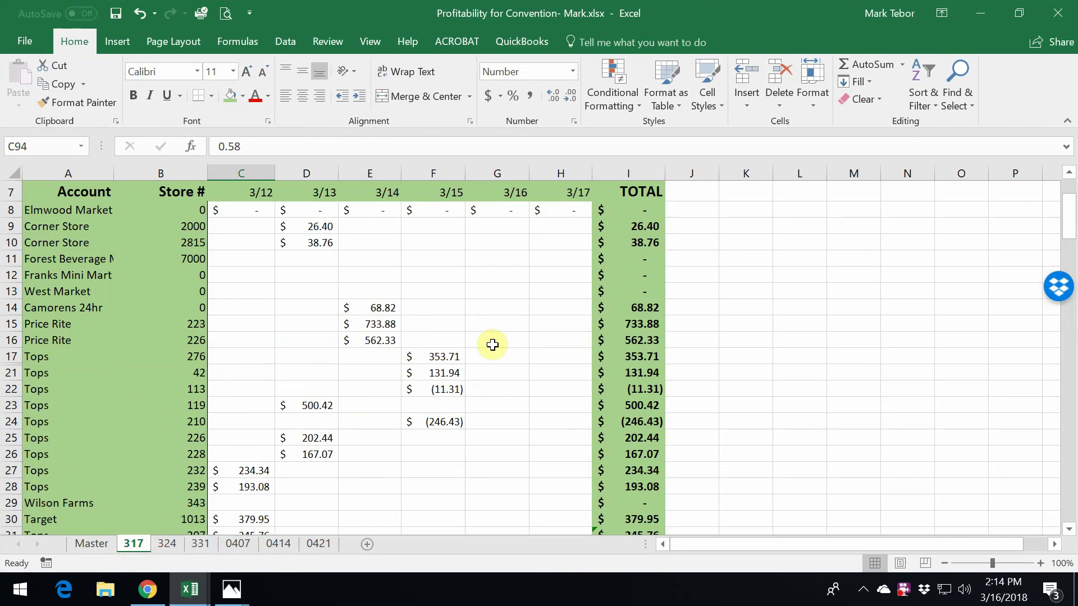
- Check the gross wholesale amounts per store in the ticketRecap.jpg image, and return to the Profitability for Convention workbook
click(218, 599)
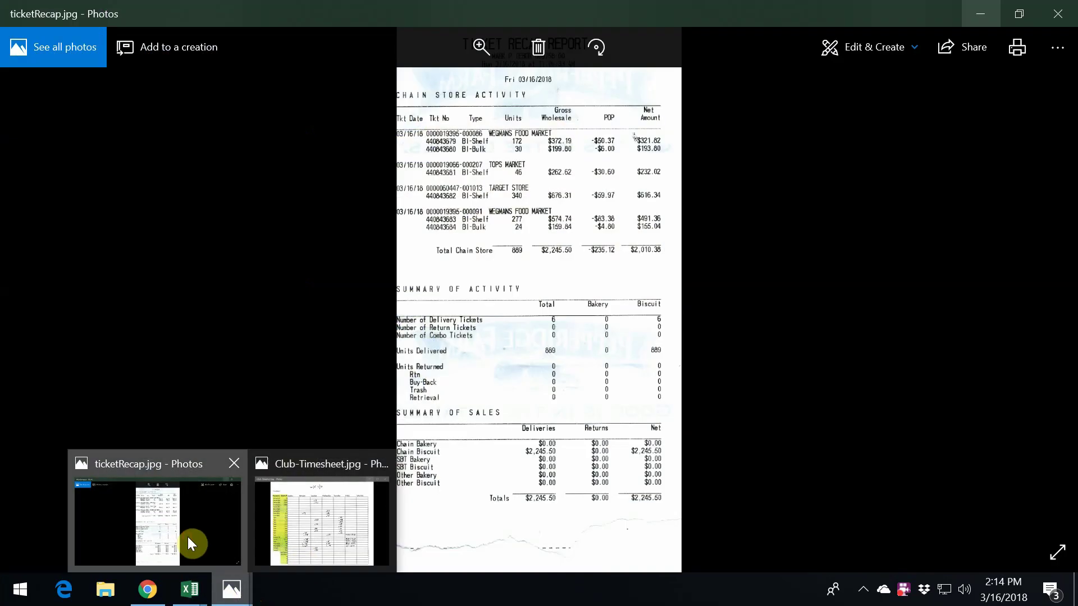
click(188, 537)
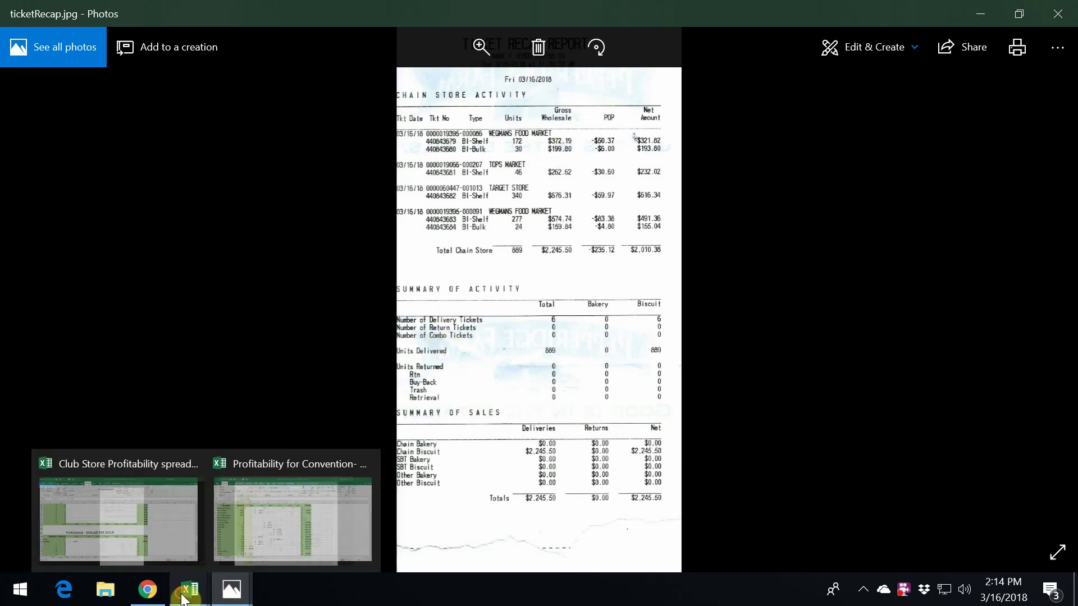
click(204, 577)
mouse_move(126, 527)
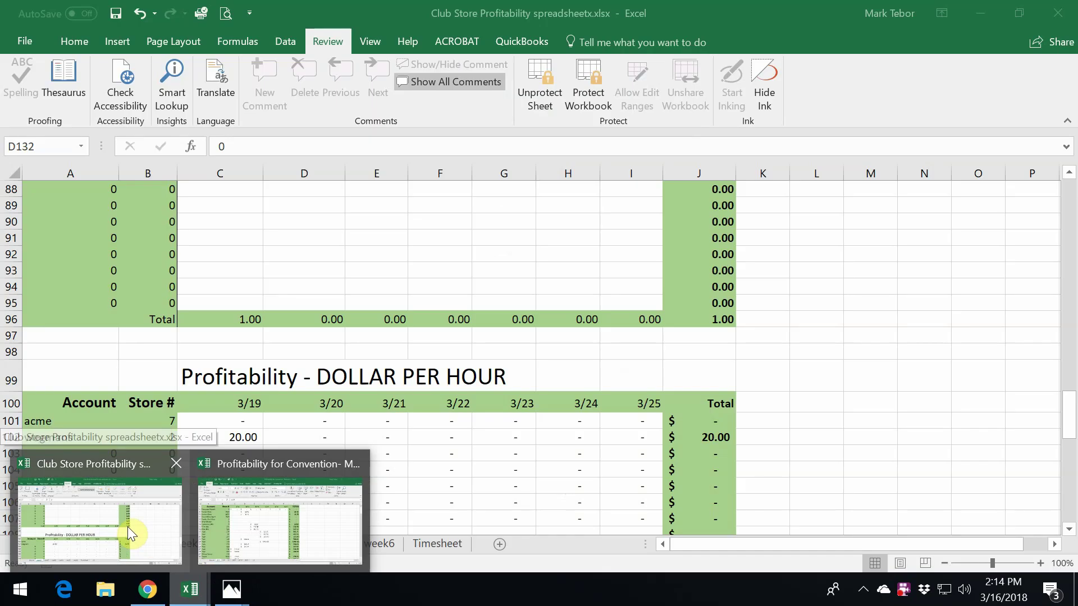
click(199, 530)
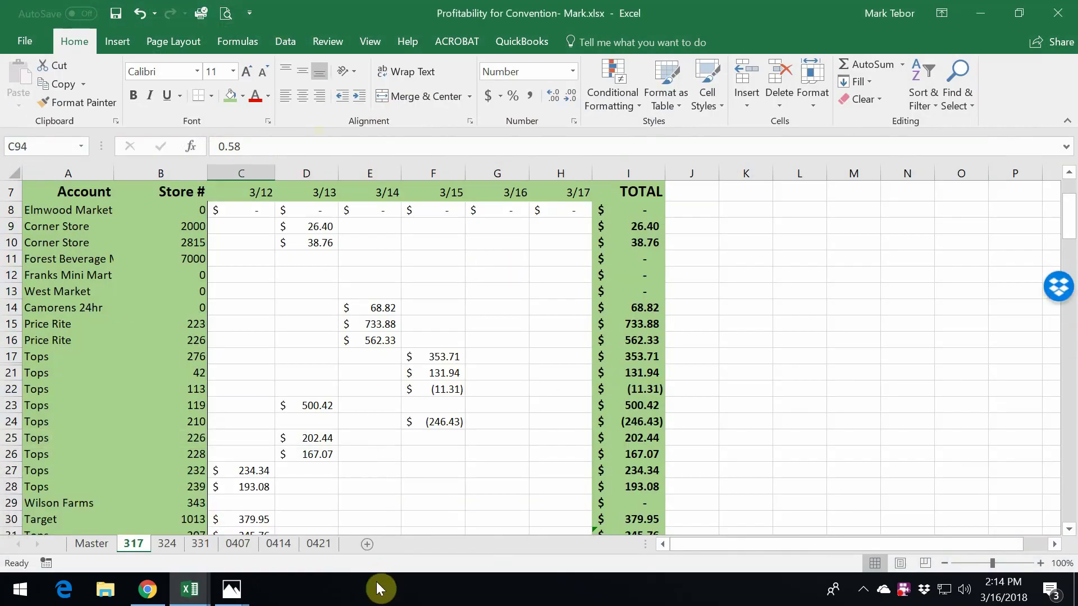
- Enter +372.19+199.80 as the 3/16 sales for Wegmans store 86 in the Sales table
scroll(257, 481, down, 1)
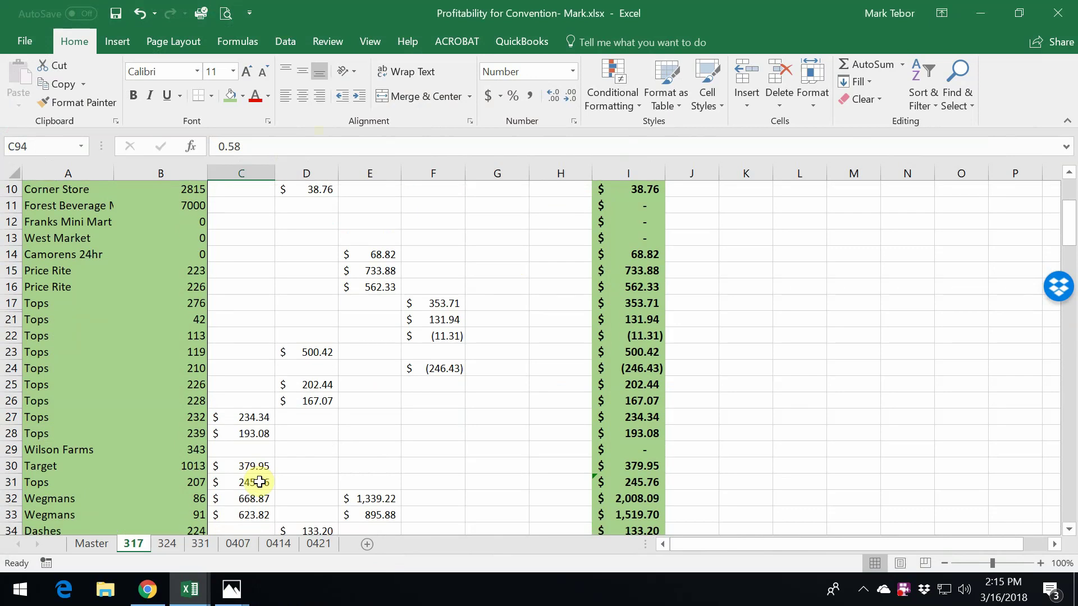
click(490, 499)
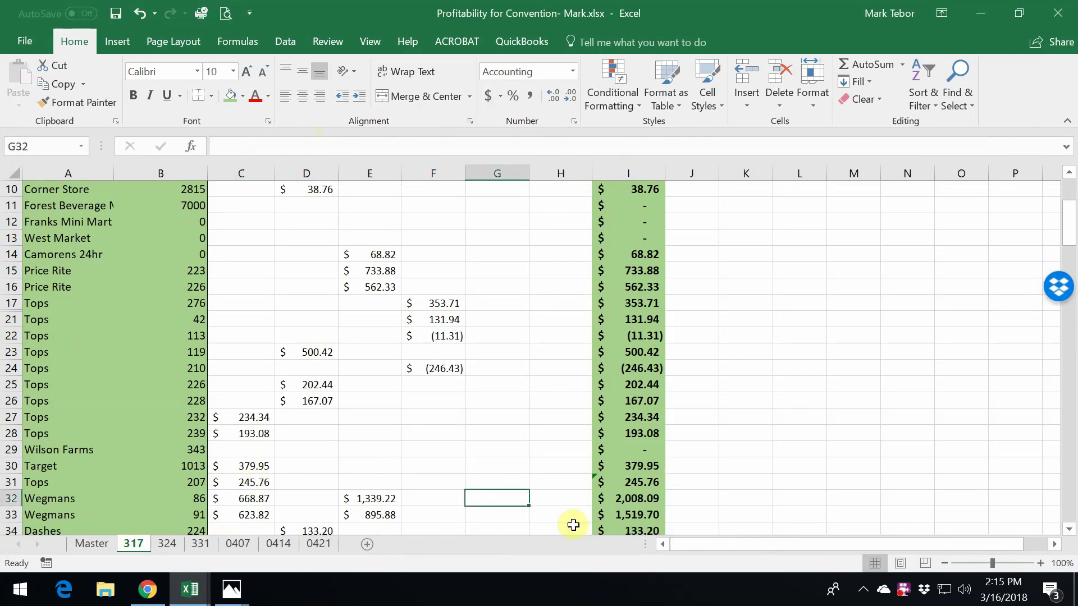
text(+)
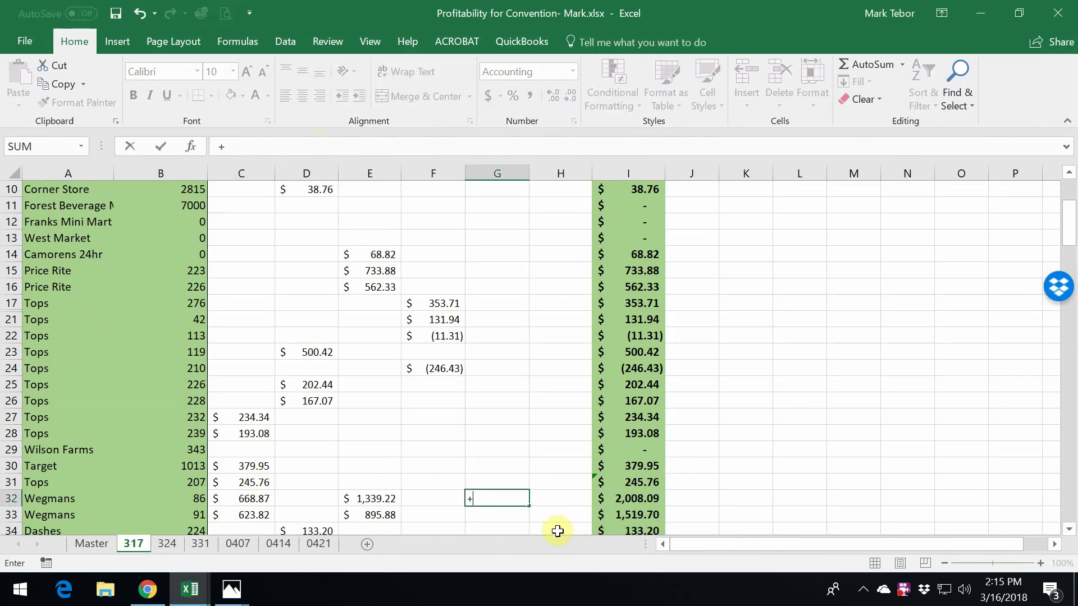
text(372.19+199.80)
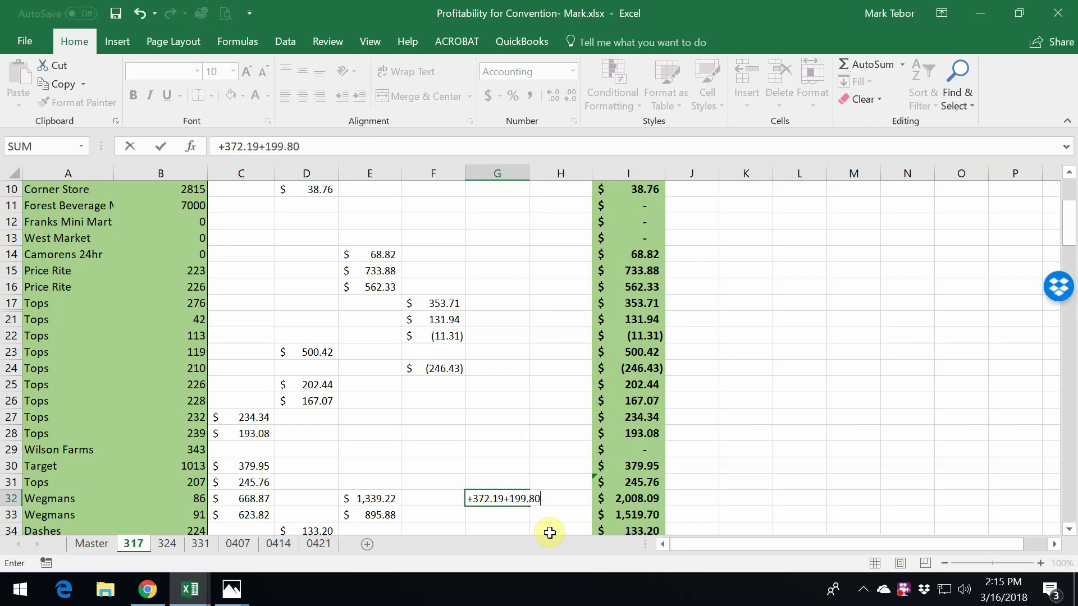
key(Return)
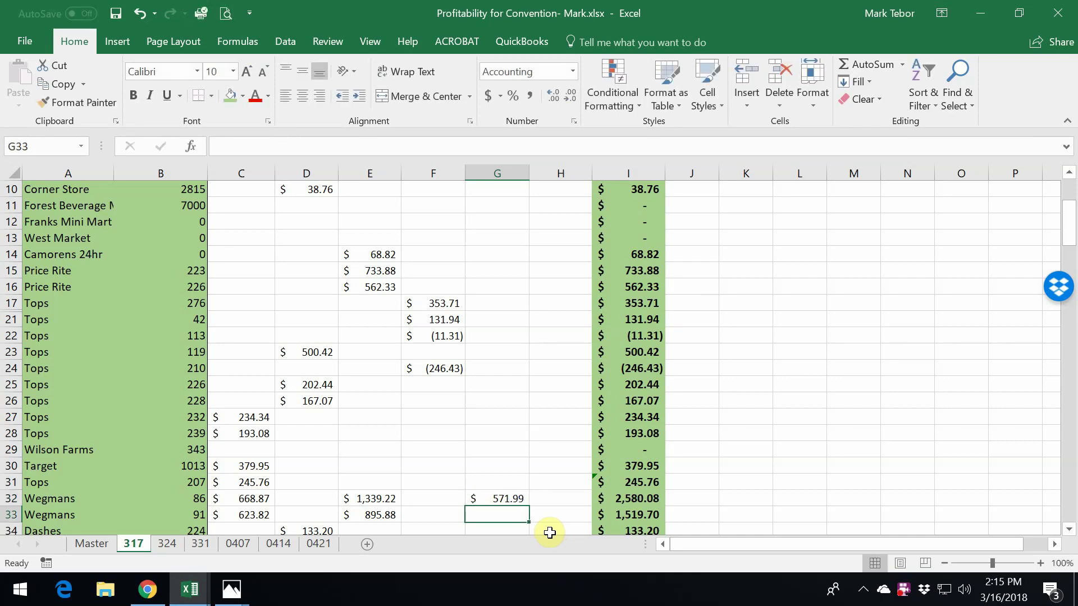
- Enter +574.4.74+159.84 as the 3/16 sales for Wegmans store 91, accepting the suggested correction to +574.474+159.84
text(+574)
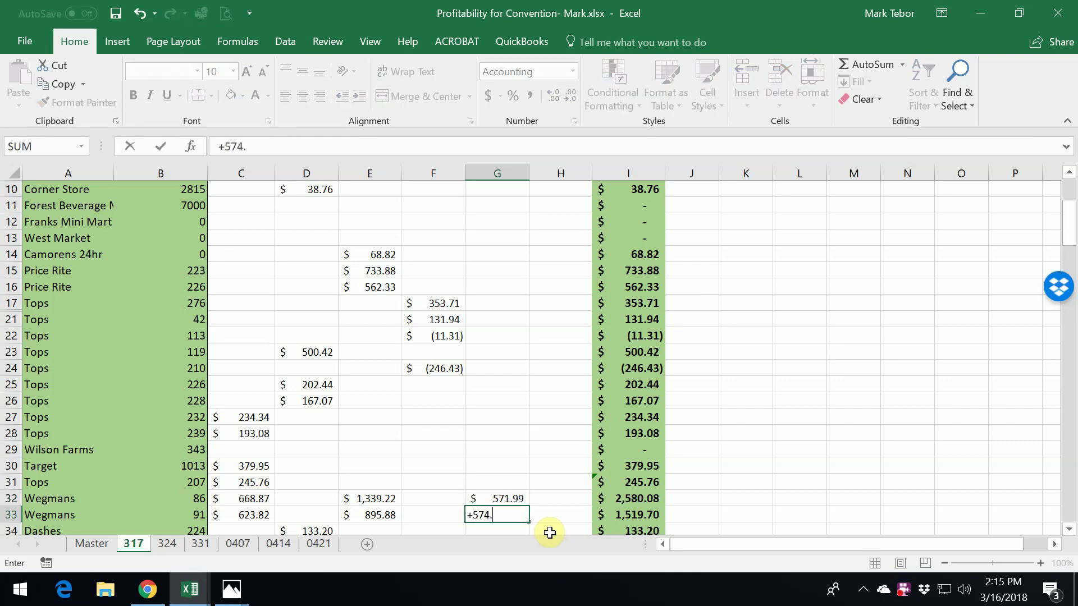
text(.4.74+159.84)
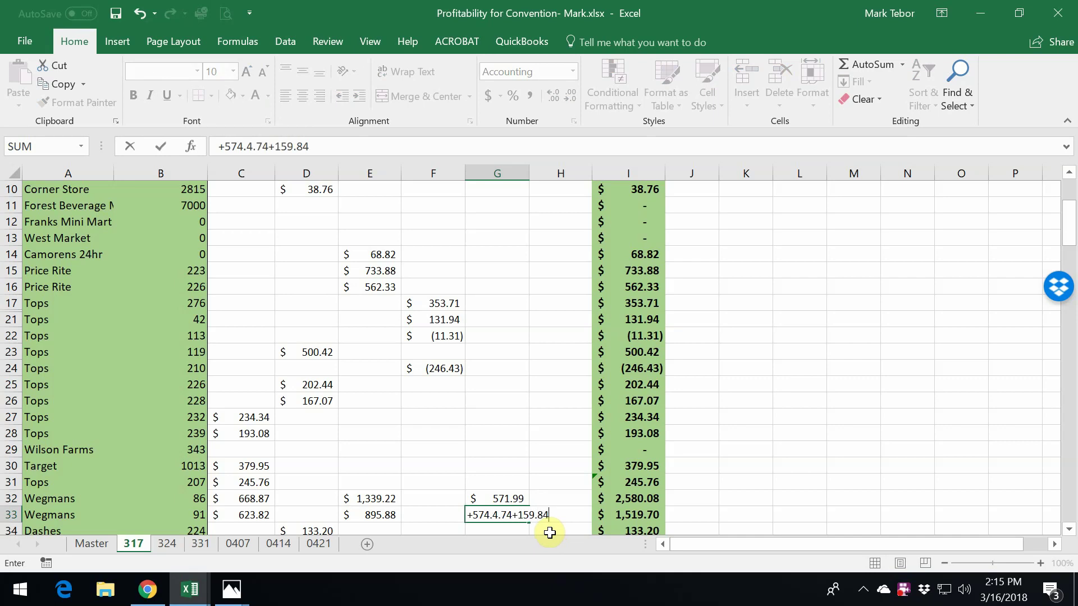
key(Return)
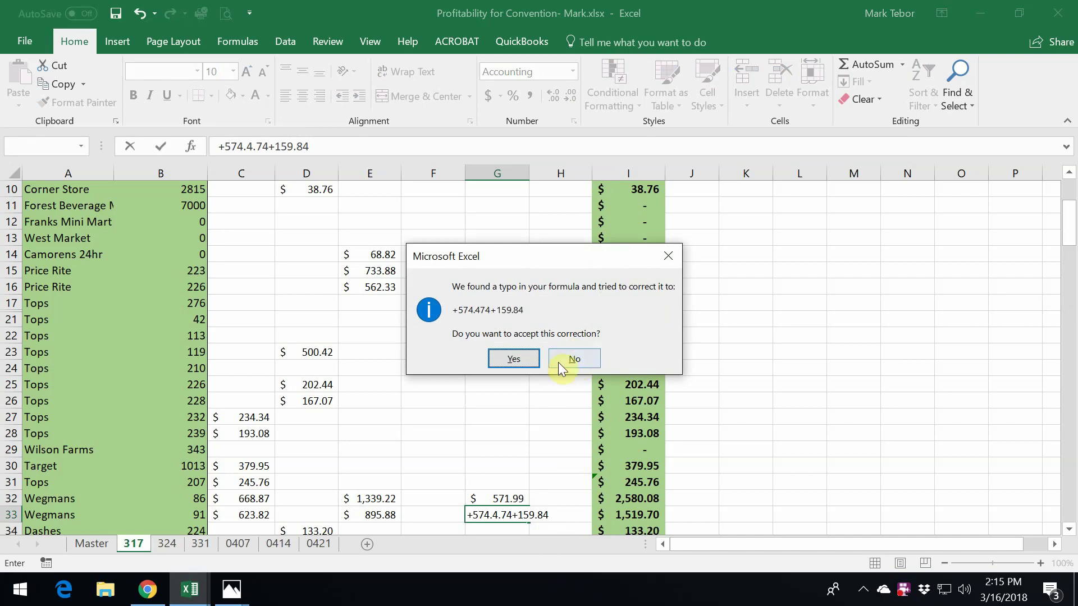
click(512, 360)
- Replace the 3/16 sales entry for Wegmans store 91 with 574.74+159.84
click(496, 491)
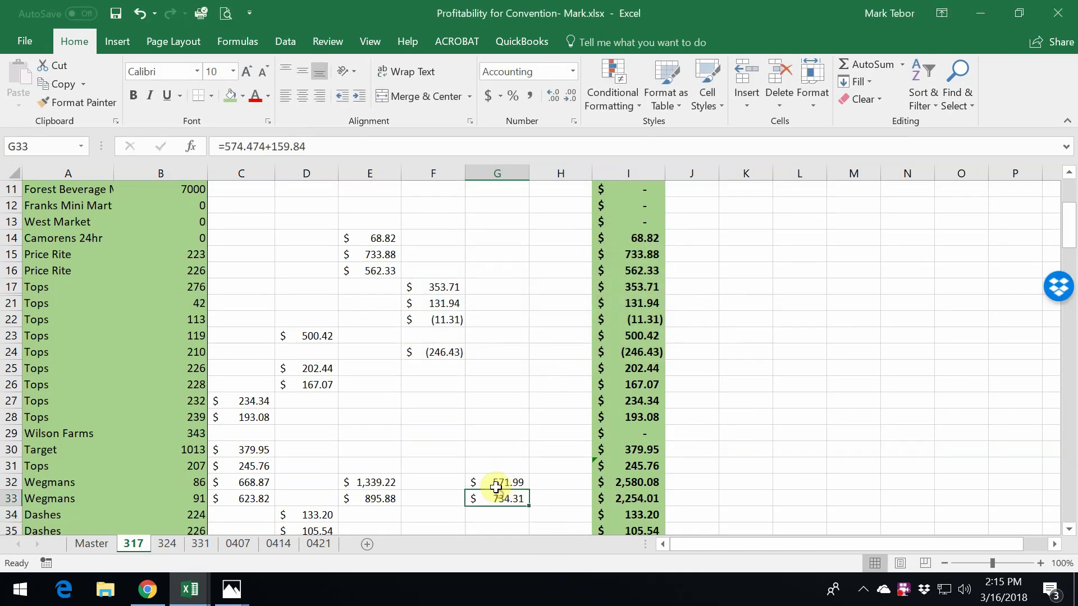
text(5)
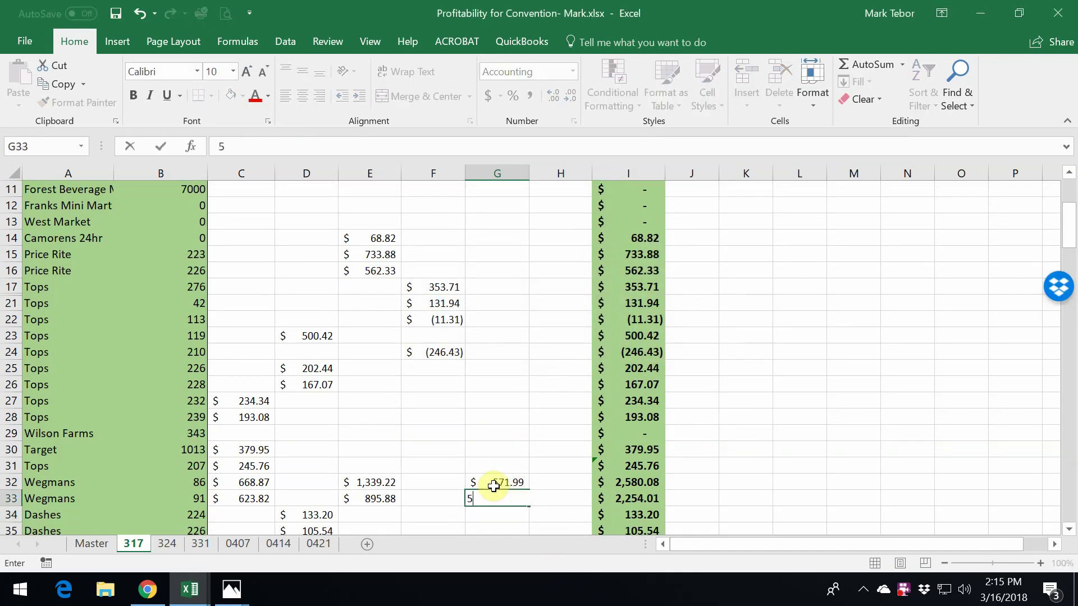
text(74.74+159.84)
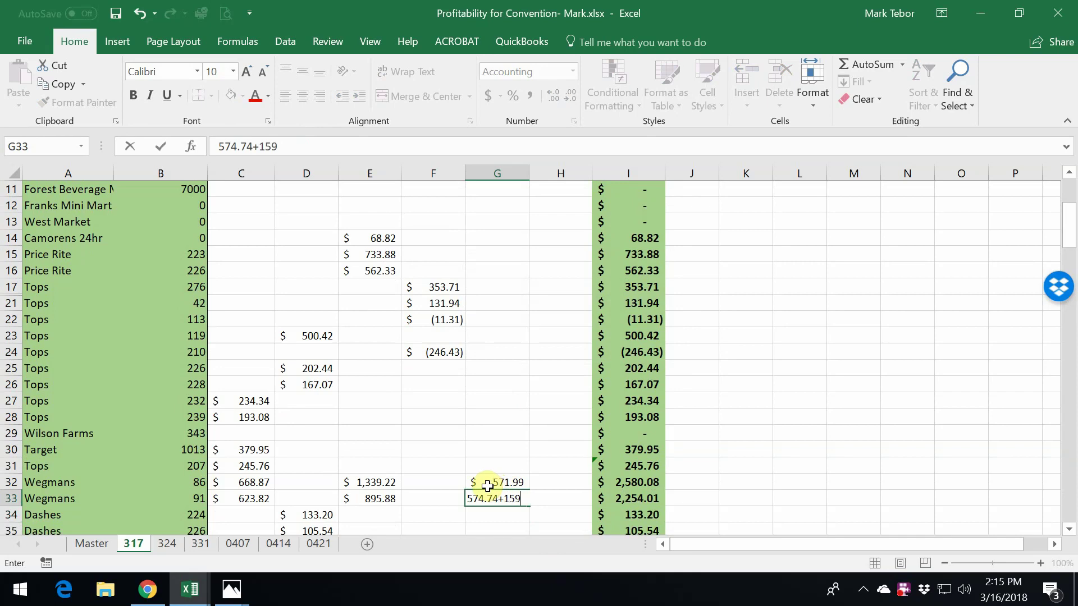
key(Return)
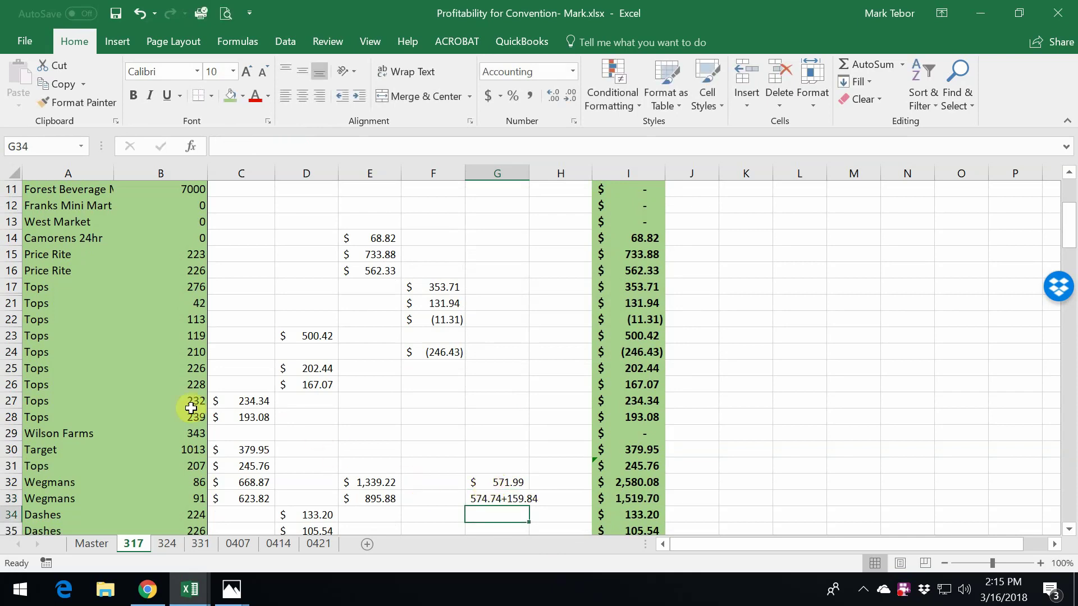
- Enter 3/16 sales of 262.62 for Tops store 207 and 676.31 for Target store 1013
scroll(354, 470, down, 1)
click(496, 417)
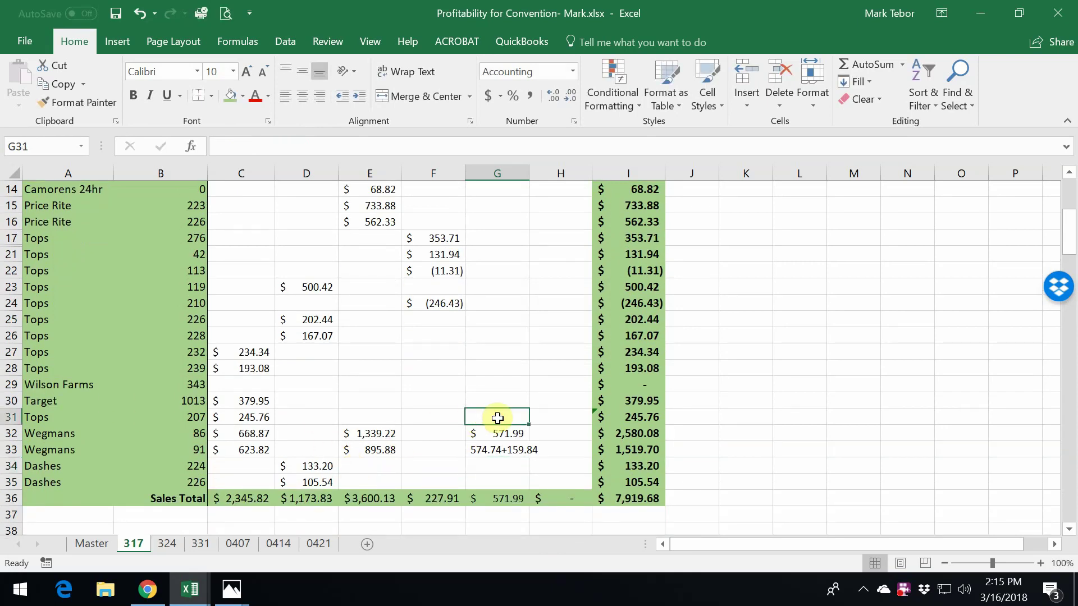
text(2)
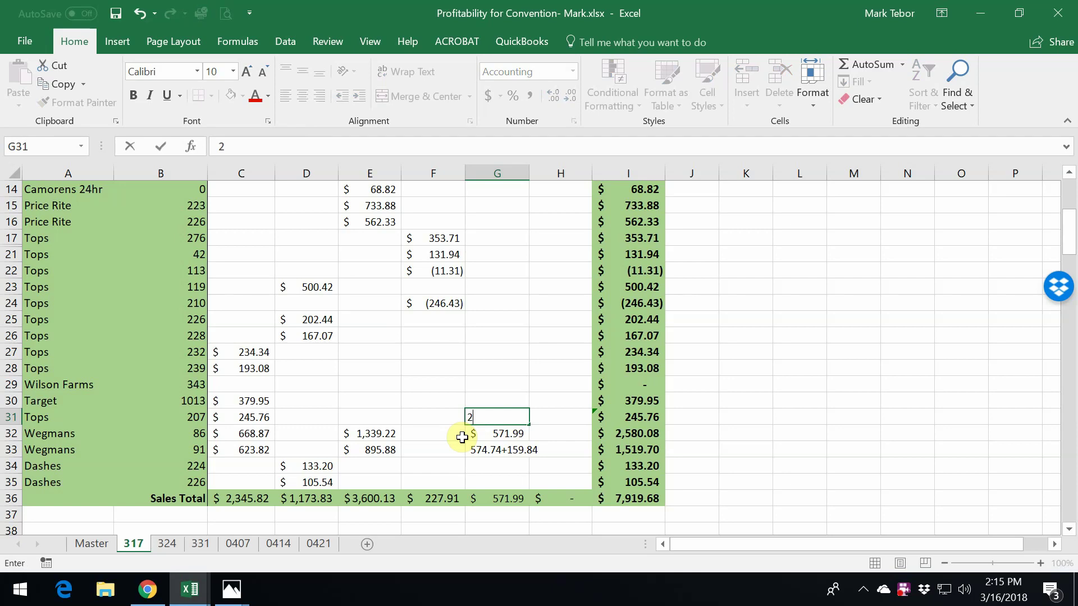
text(62.62)
key(Return)
key(Up)
key(Up)
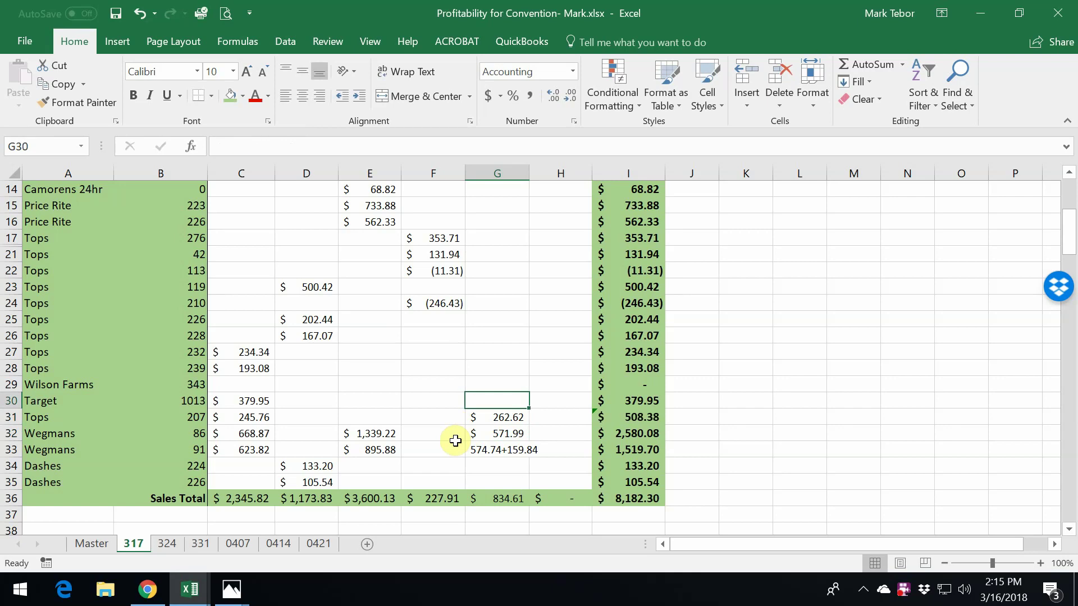
text(676.31)
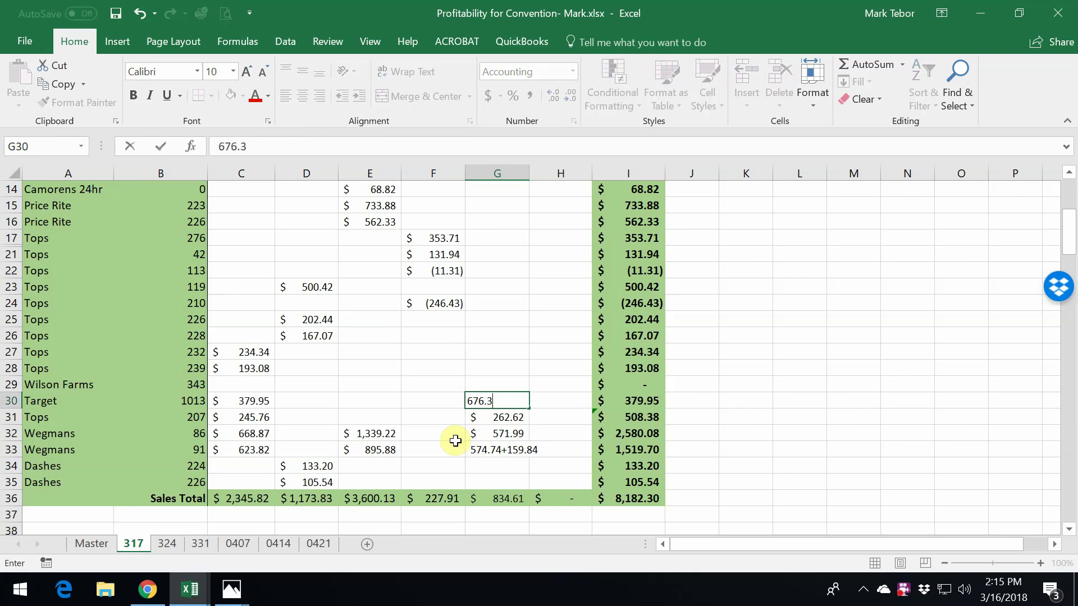
key(Return)
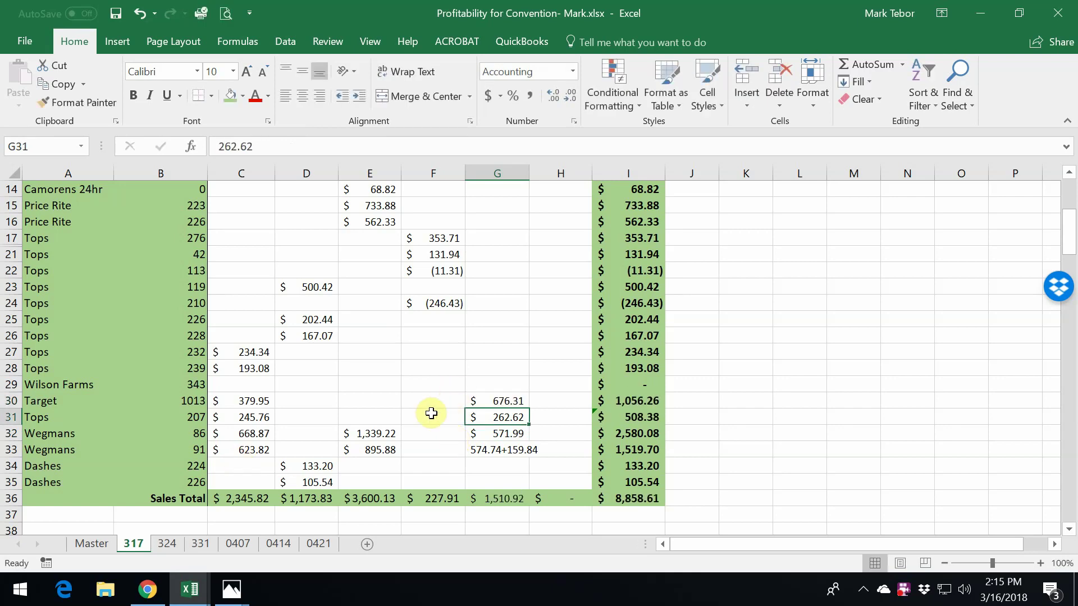
- Turn the 3/16 sales entry for Wegmans store 91 into the formula =574.74+159.84
scroll(497, 390, down, 2)
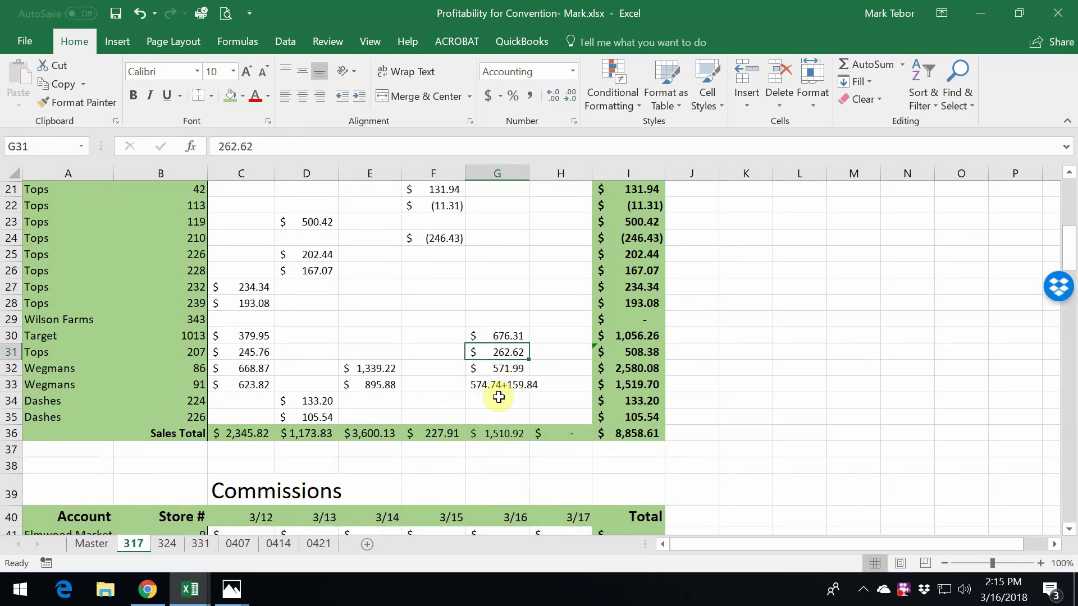
scroll(519, 375, down, 2)
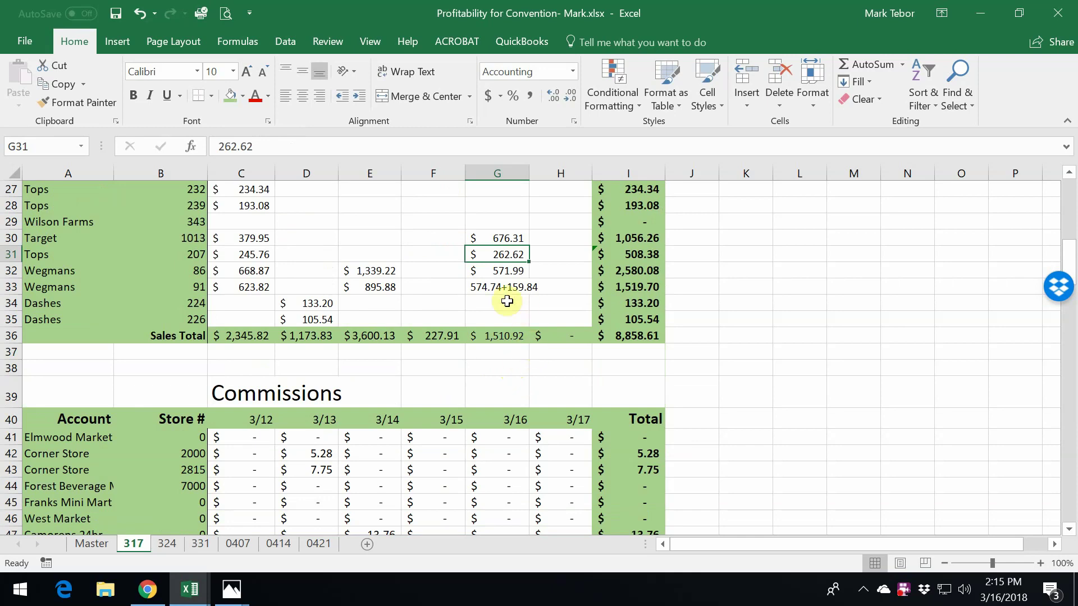
click(478, 289)
click(226, 146)
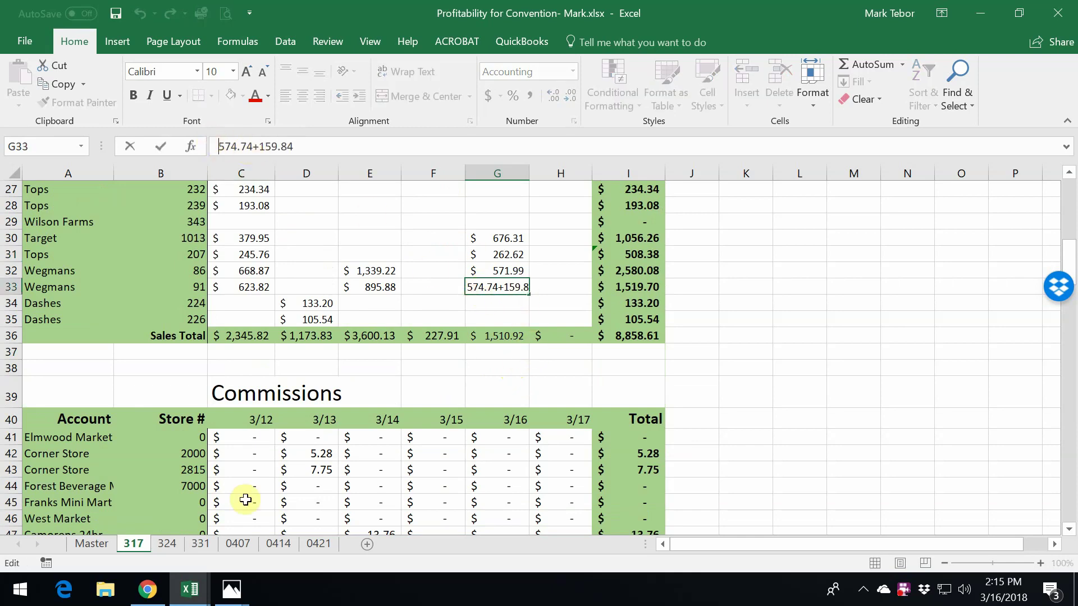
text(=)
key(Return)
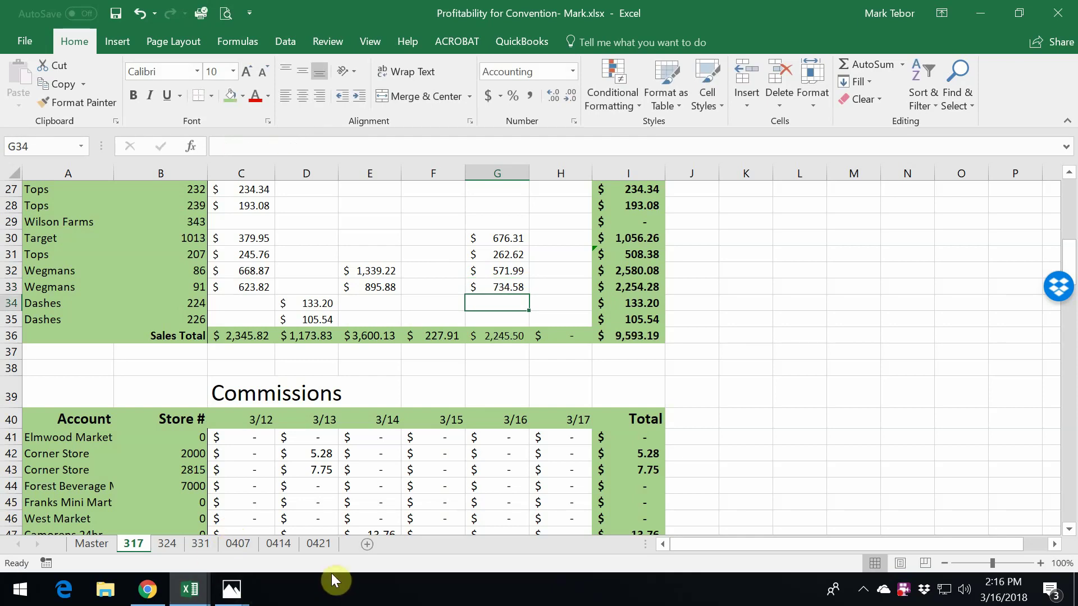
scroll(446, 500, down, 1)
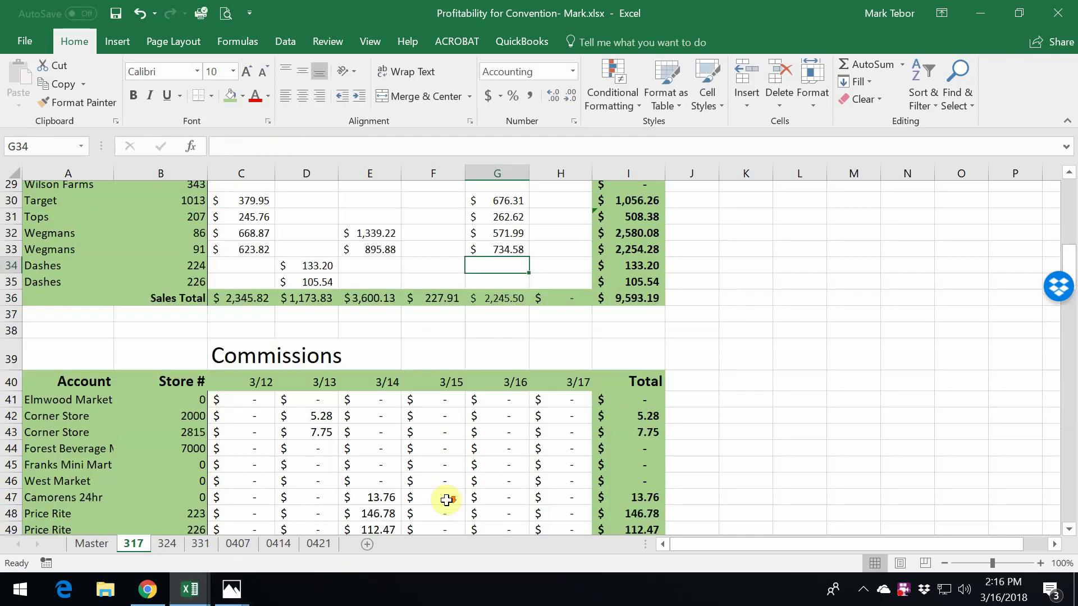
- Review the 3/16 commissions for each store on the 317 sheet, continuing down to the Time Worked section
scroll(446, 499, down, 5)
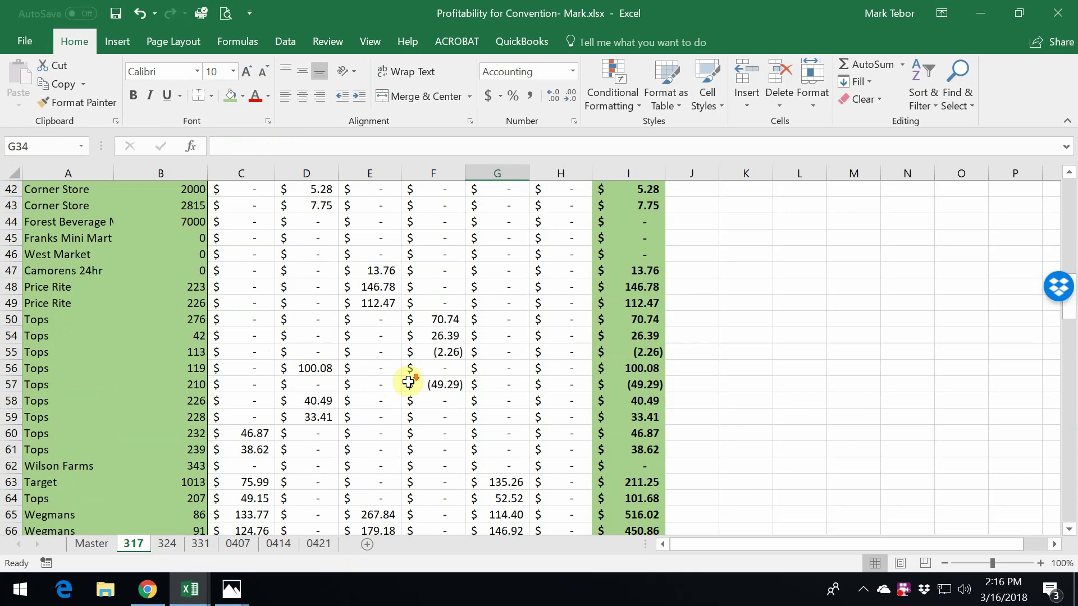
scroll(408, 381, down, 2)
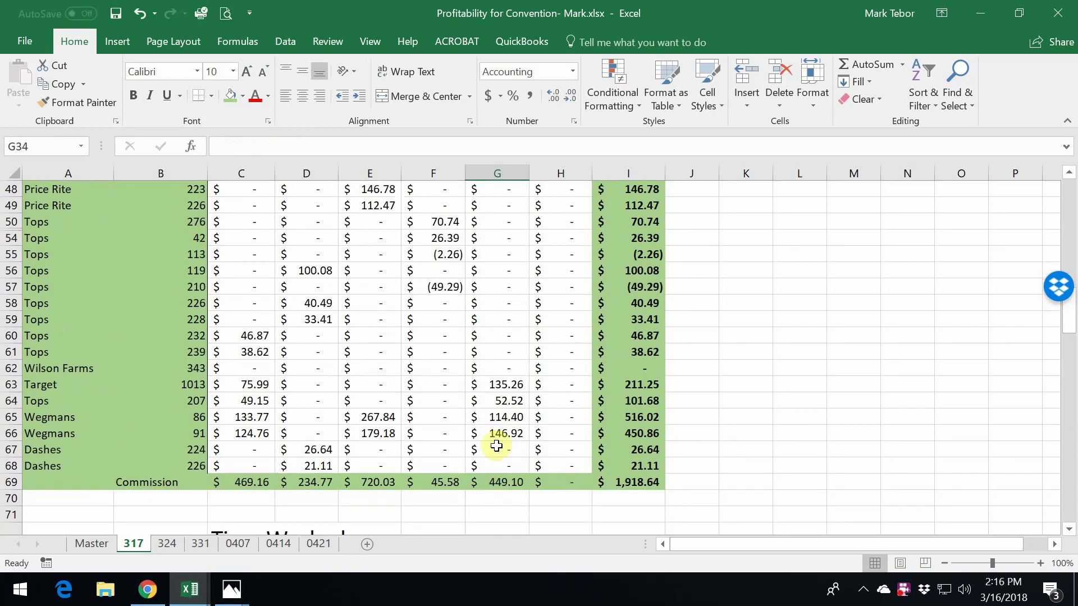
scroll(478, 475, down, 3)
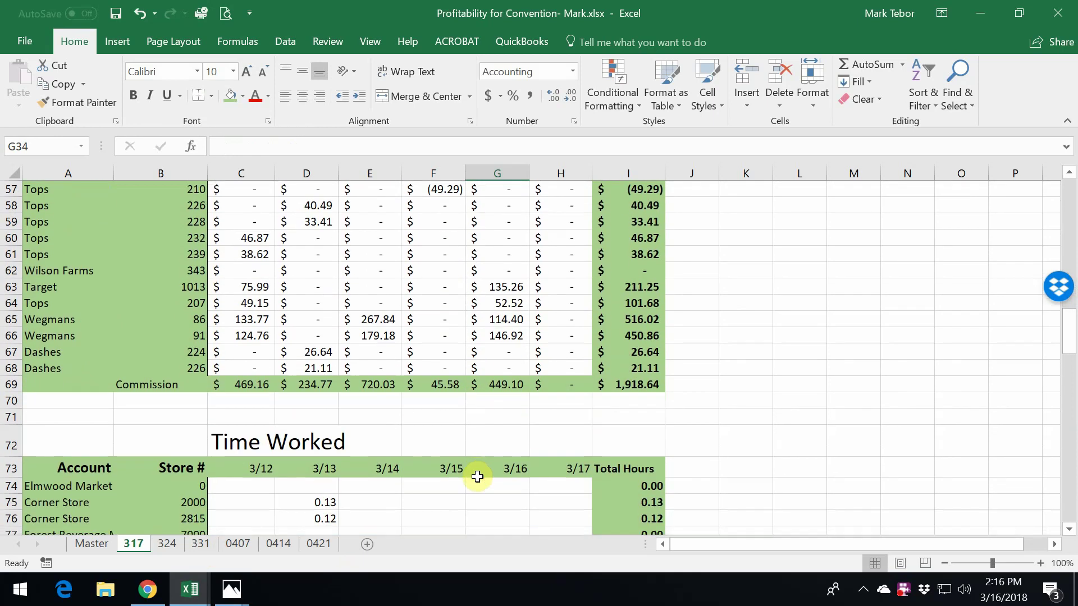
scroll(474, 449, down, 1)
scroll(466, 421, down, 3)
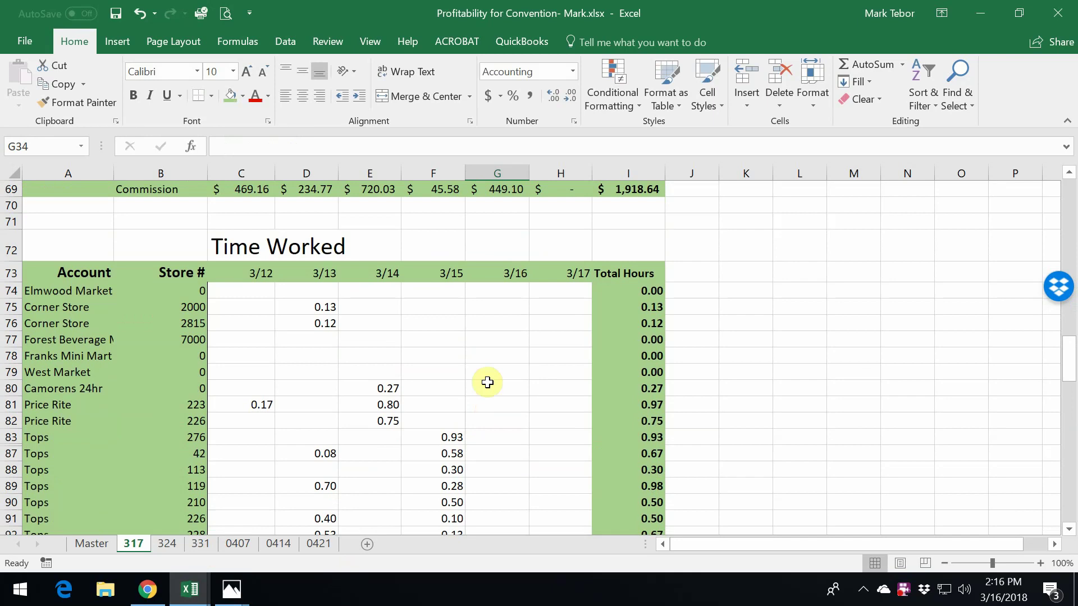
scroll(511, 320, down, 1)
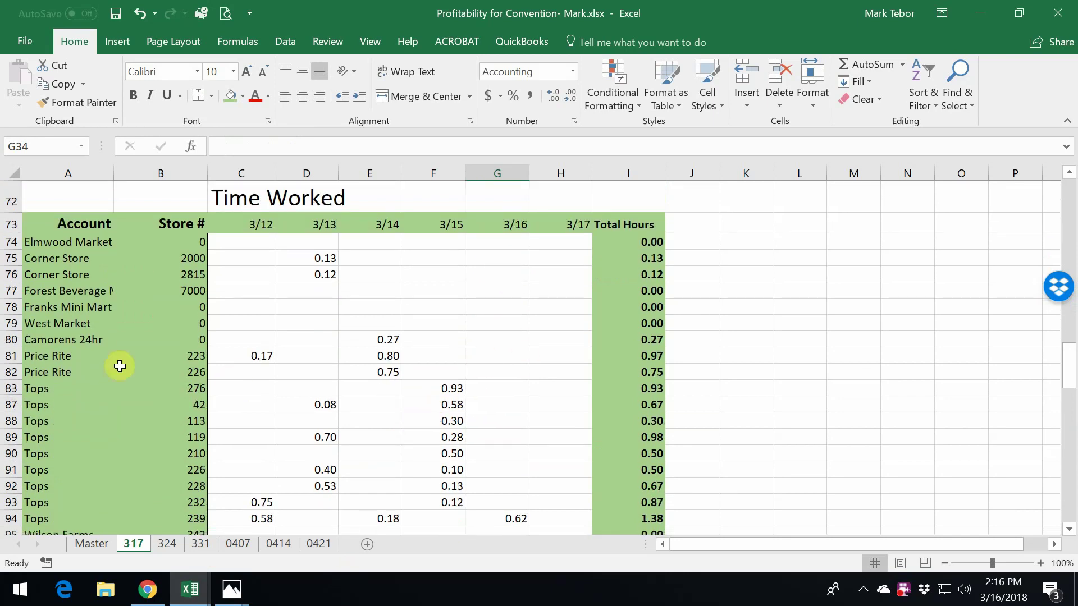
- Compare the handwritten Club-Timesheet.jpg scan in Photos with the blank Timesheet sheet of the Club Store Profitability workbook
click(229, 595)
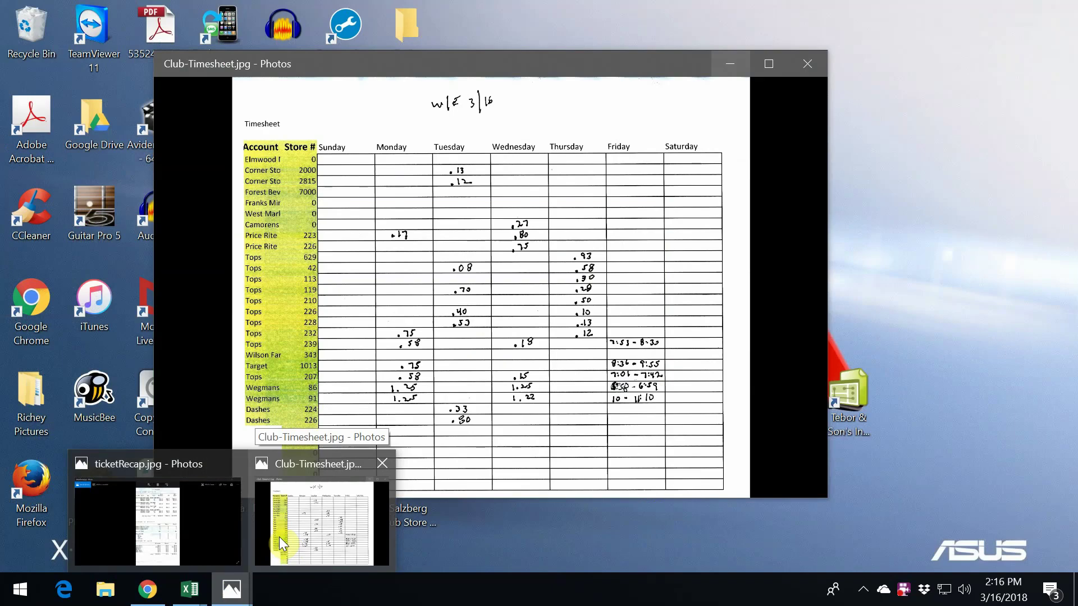
click(280, 537)
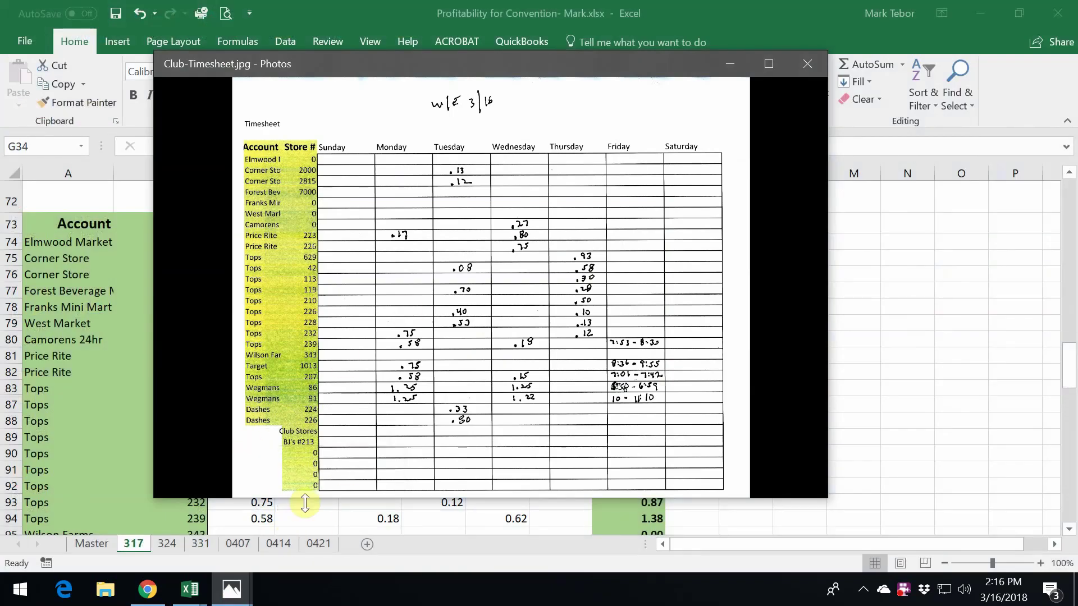
click(202, 583)
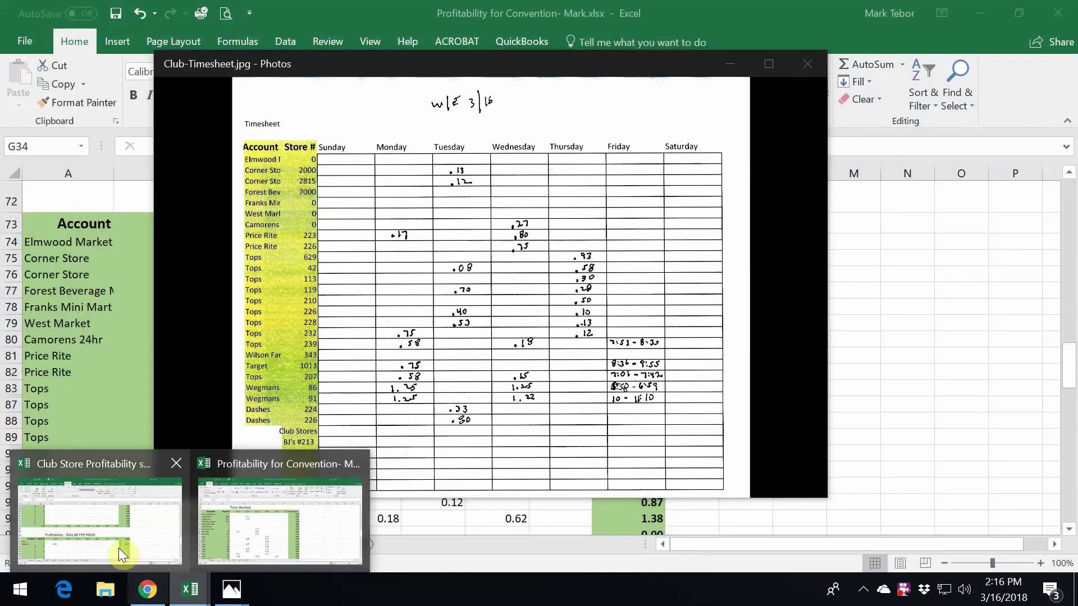
click(109, 539)
click(442, 545)
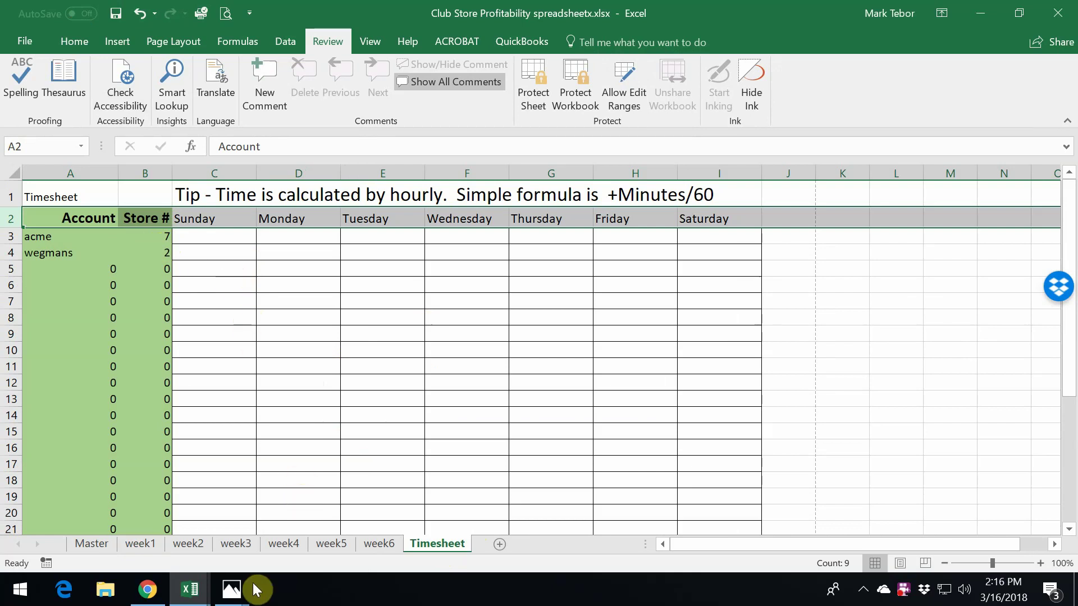
mouse_move(253, 589)
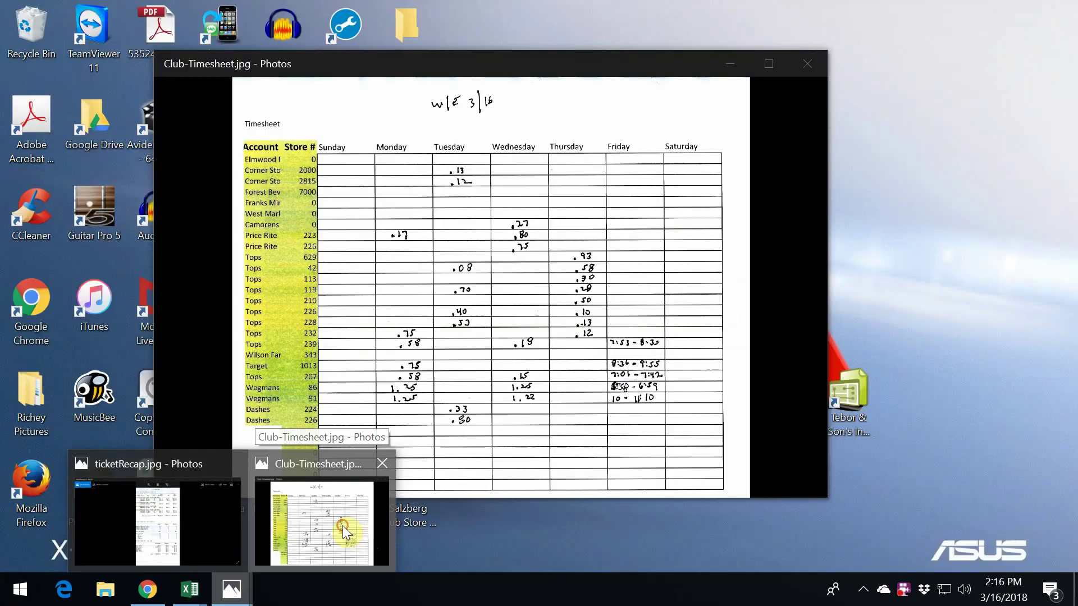
click(343, 527)
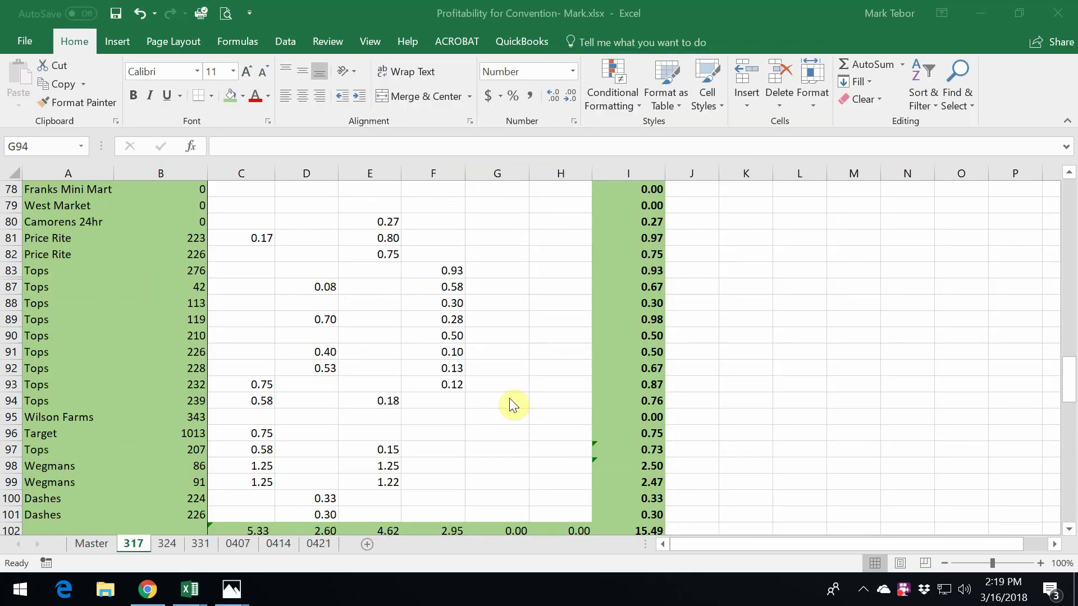
- In the Profitability for Convention workbook, enter 3/16 time worked as +37/60 for Tops store 239 and +79/60 for Target store 1013
click(512, 404)
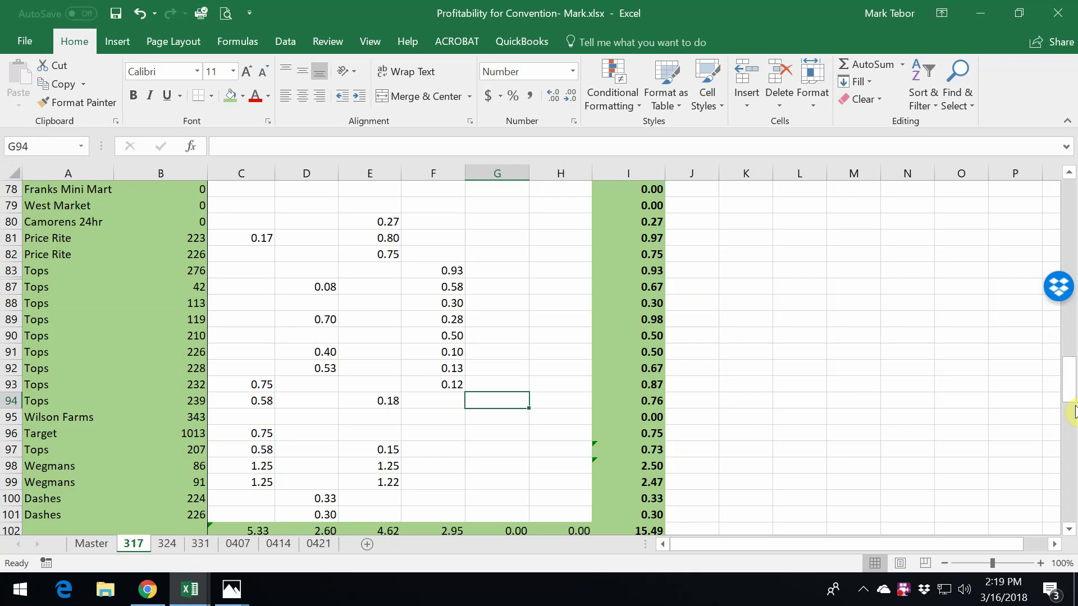
text(+37/60)
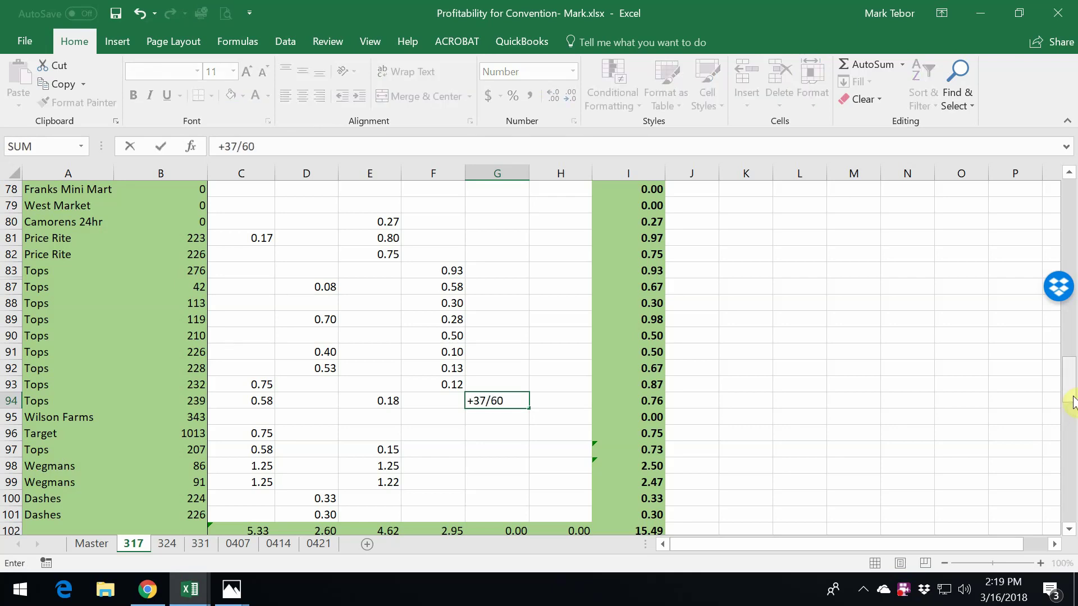
key(Return)
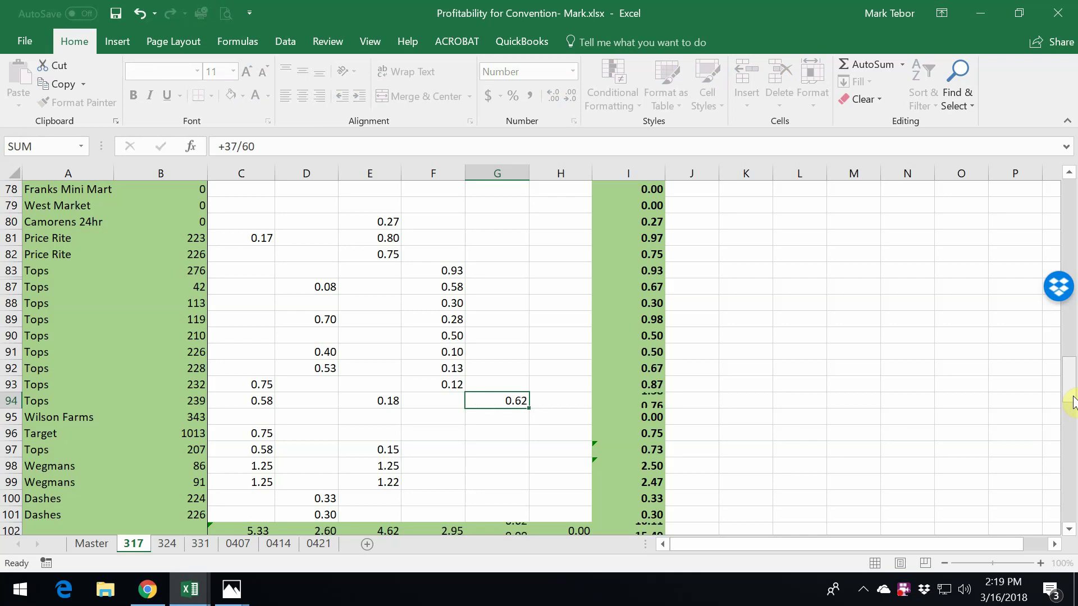
key(Return)
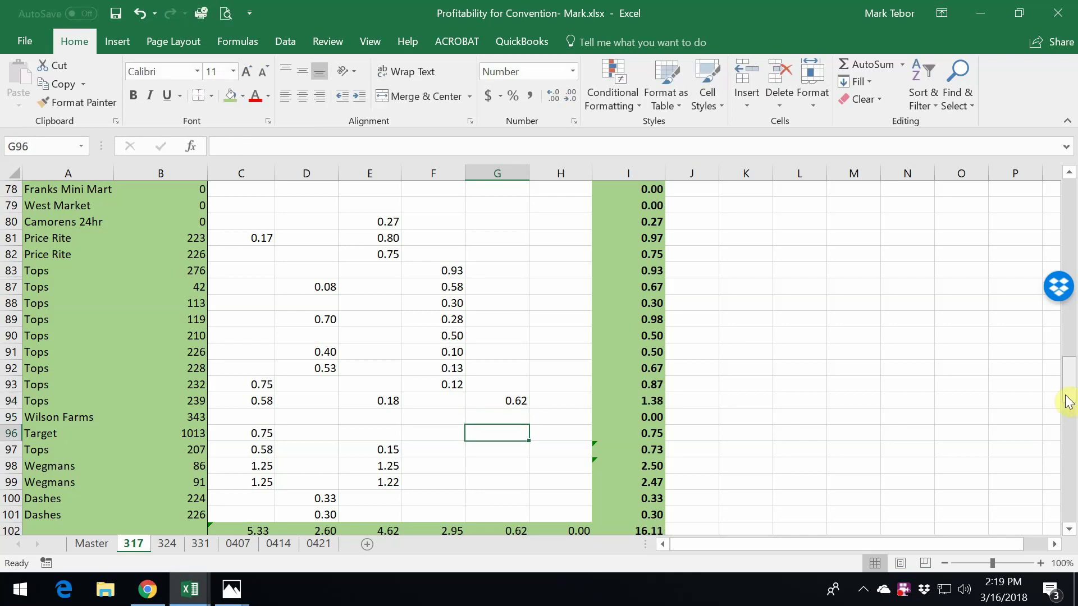
text(+79/60)
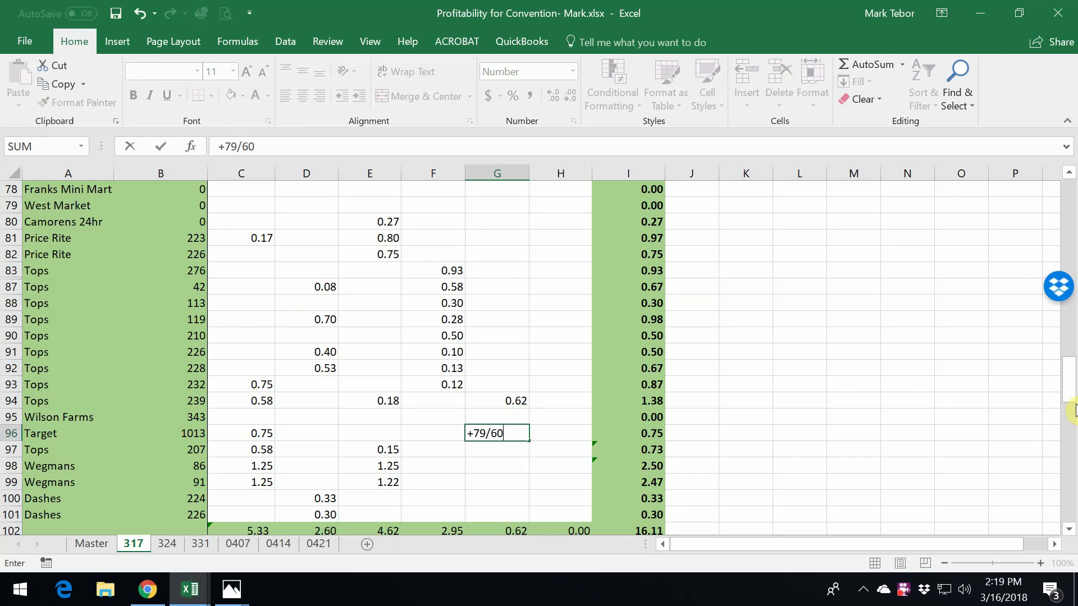
key(Return)
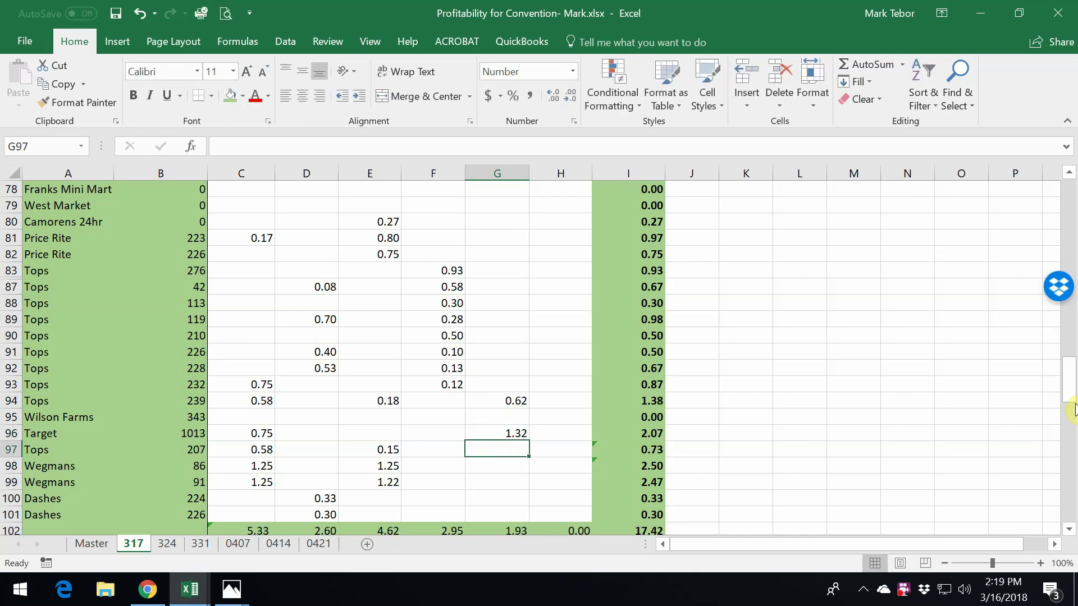
- Enter 3/16 time worked as +41/60 for Tops store 207, +61/60 for Wegmans store 86 and +70/60 for Wegmans store 91
text(+)
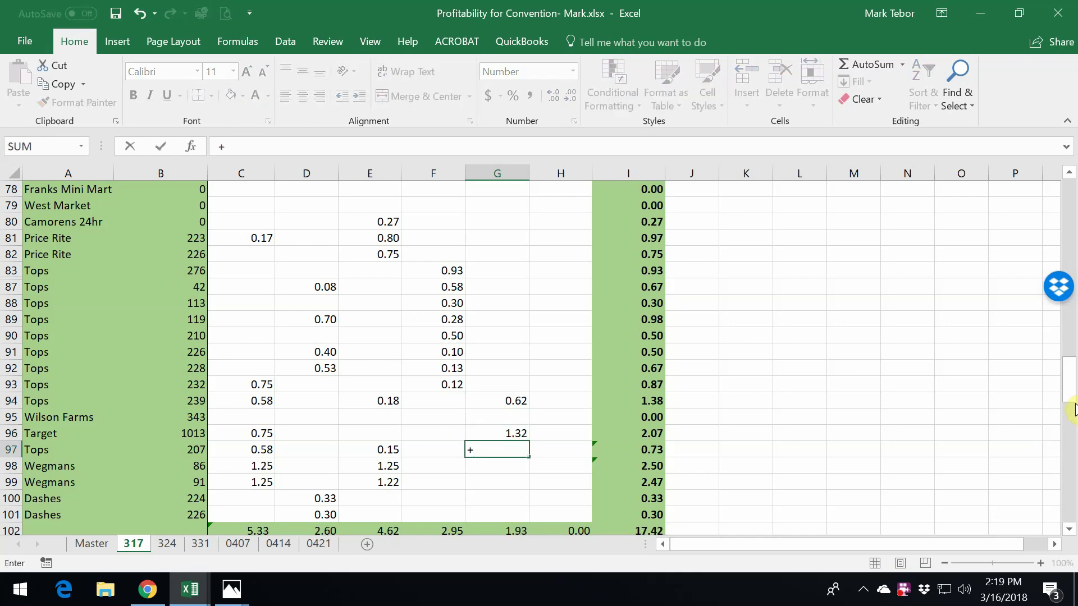
text(41/60)
key(Return)
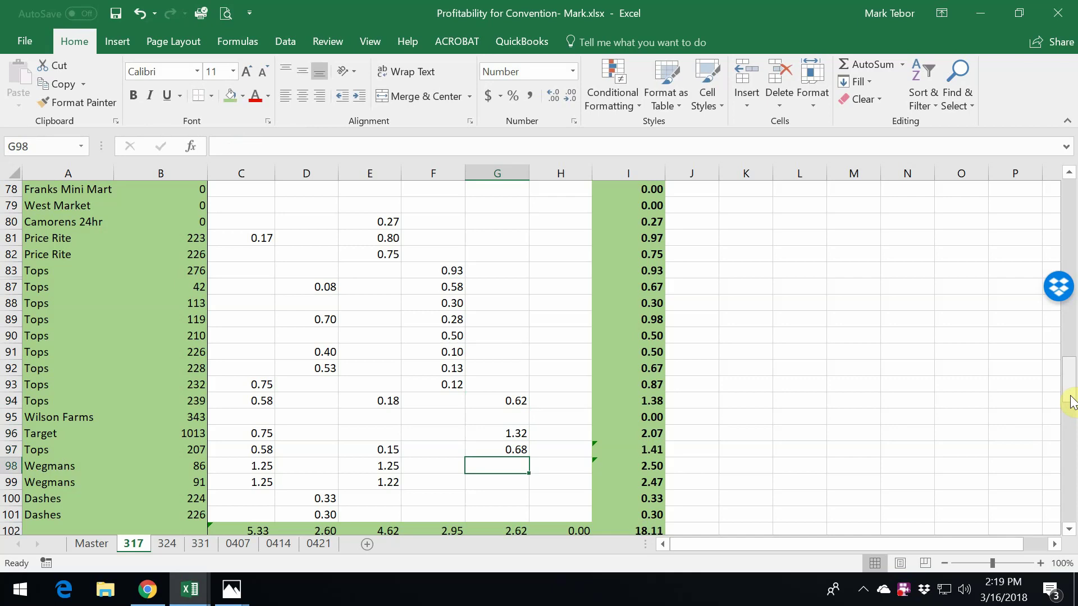
text(+61/)
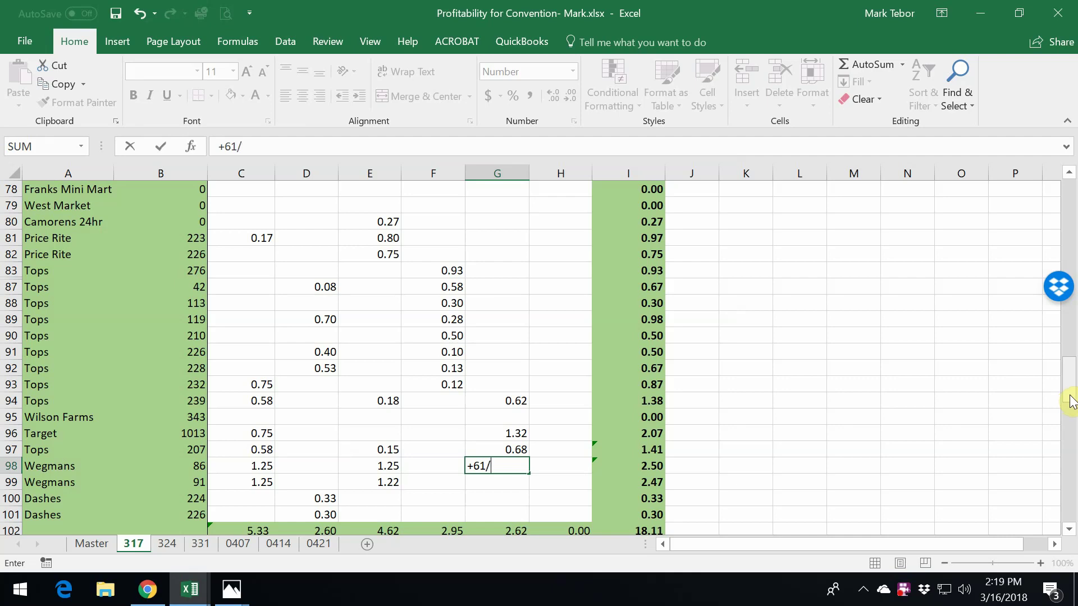
text(60)
key(Return)
text(+)
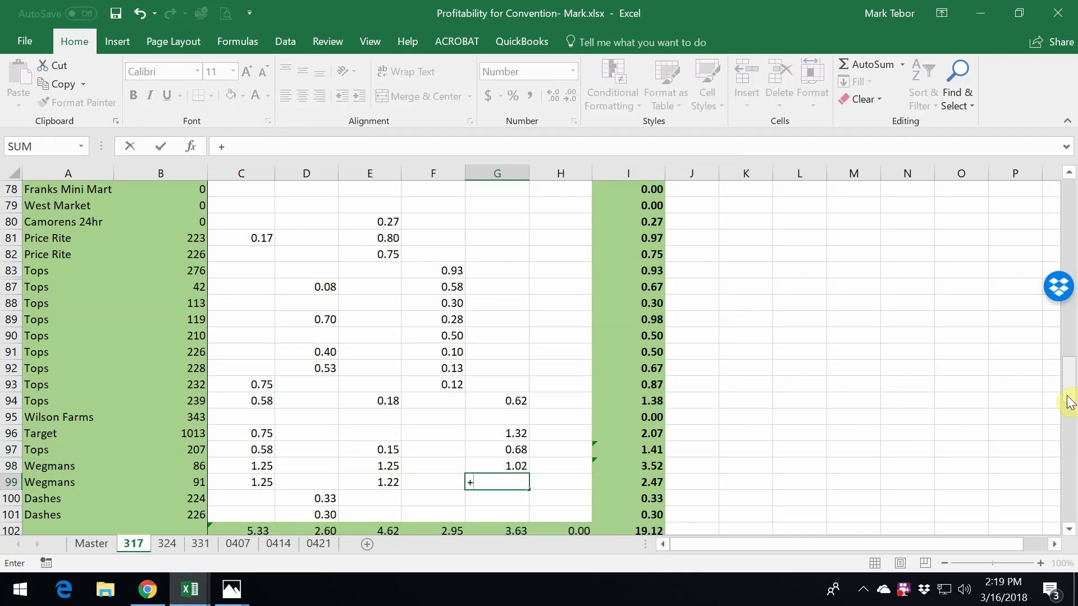
text(70/)
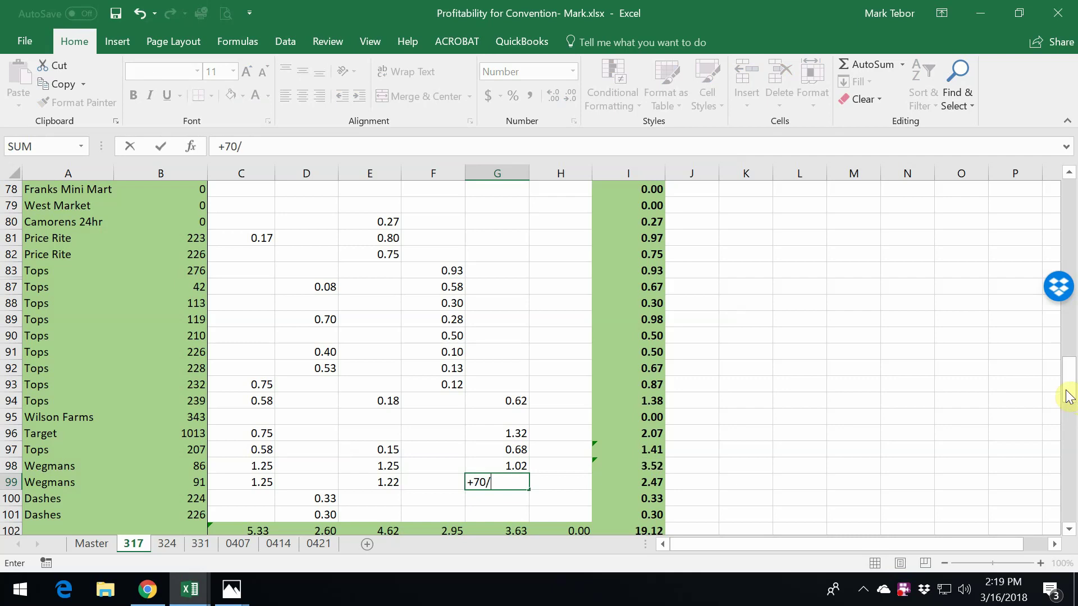
text(60)
key(Return)
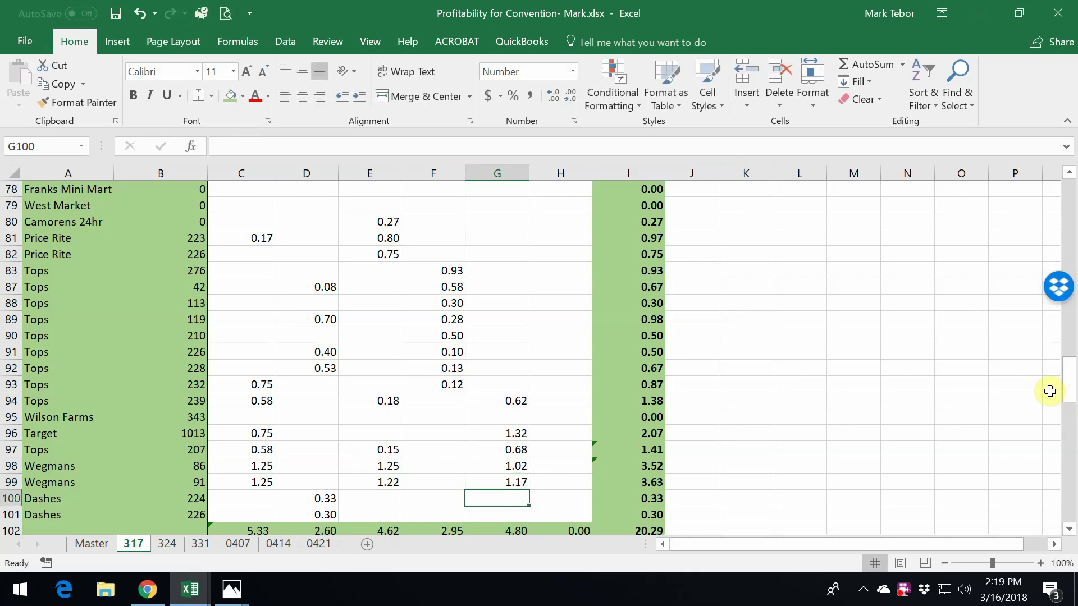
- Check the ticketRecap.jpg report in Photos against the 3/16 time entries for Wegmans store 86 and Tops store 239
key(Up)
key(Up)
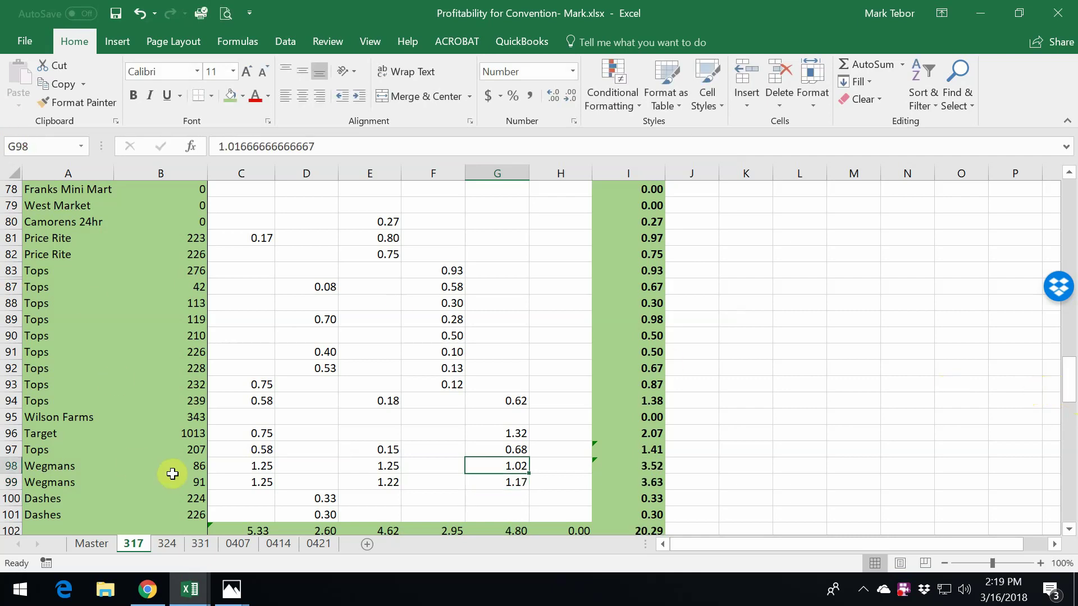
mouse_move(231, 600)
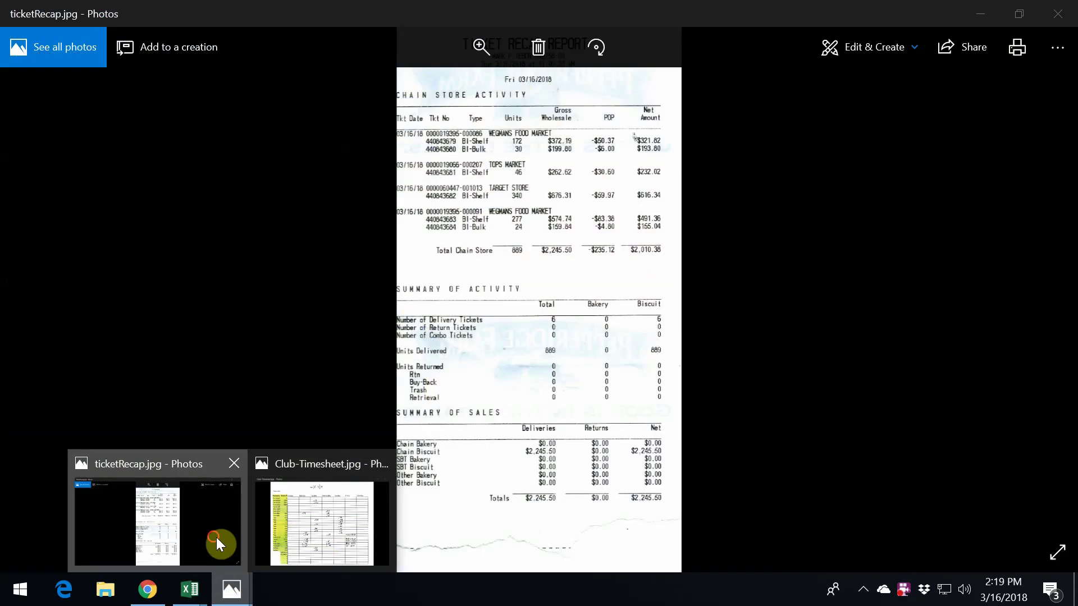
click(217, 544)
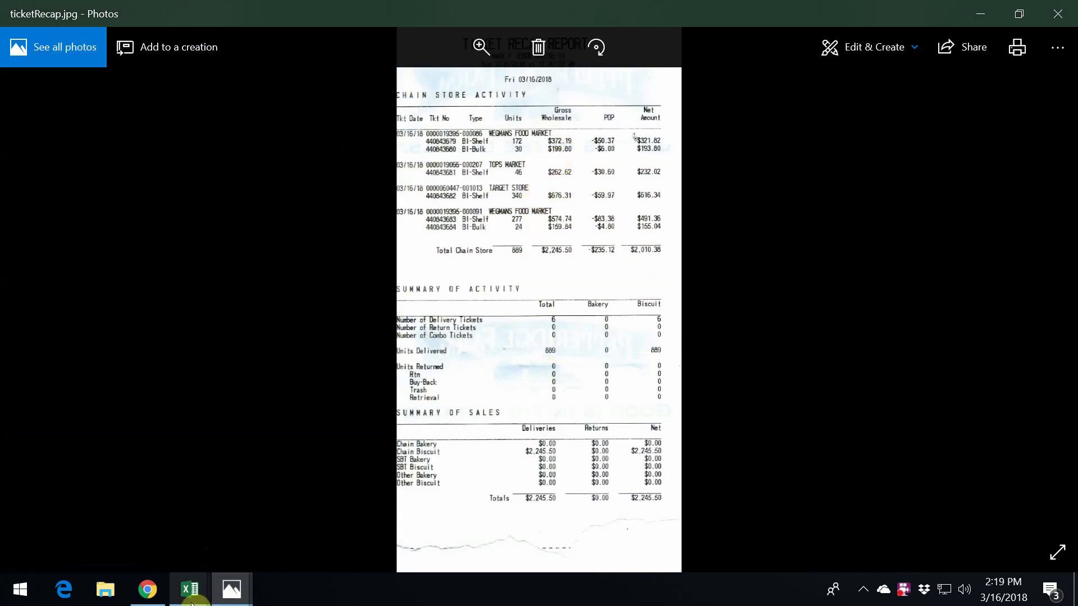
mouse_move(205, 586)
mouse_move(133, 540)
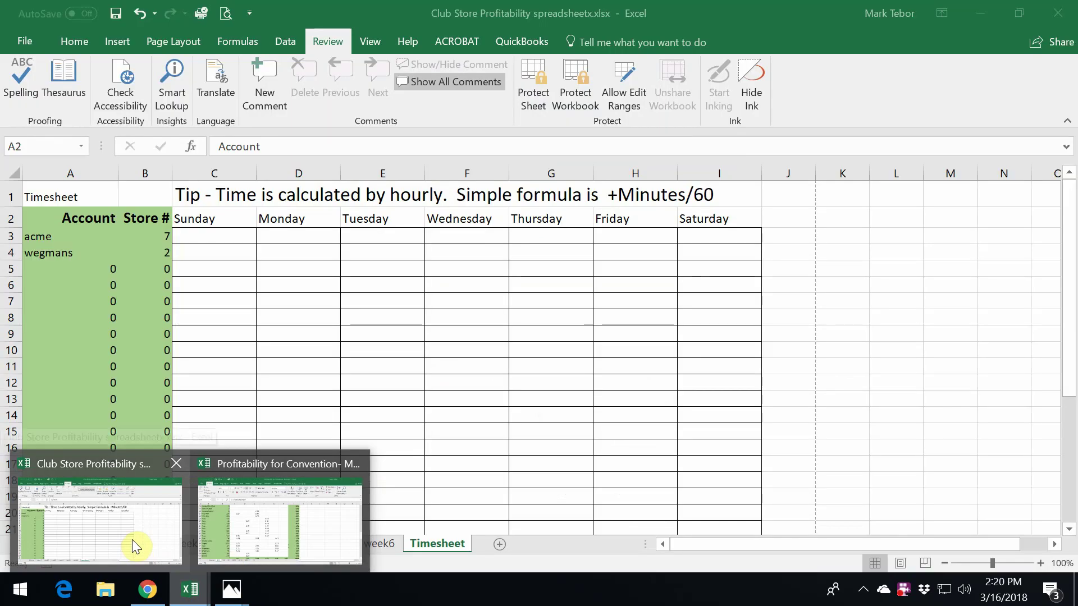
click(238, 538)
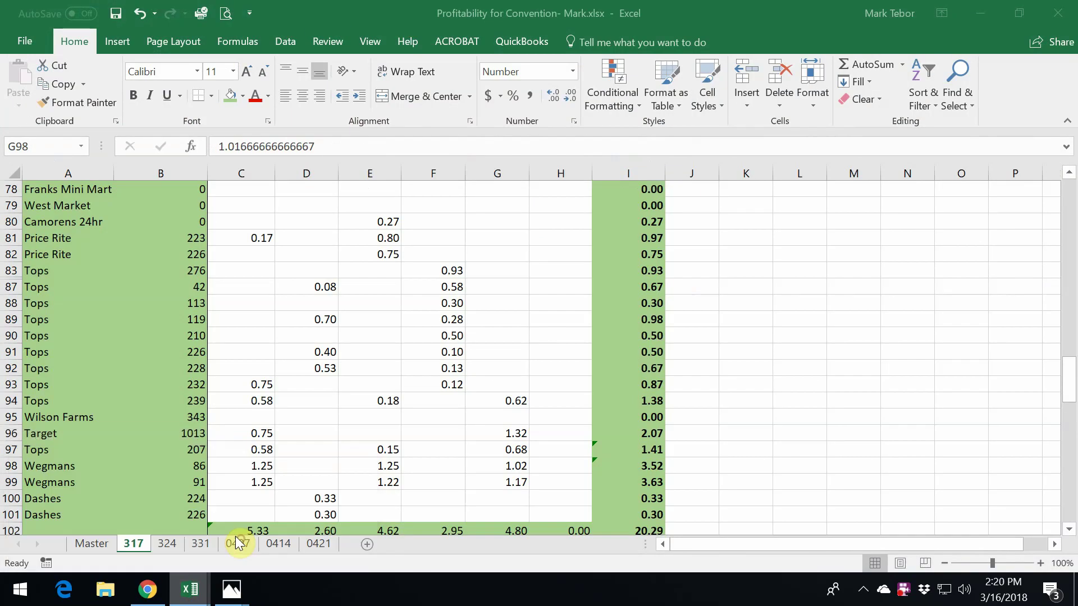
click(499, 401)
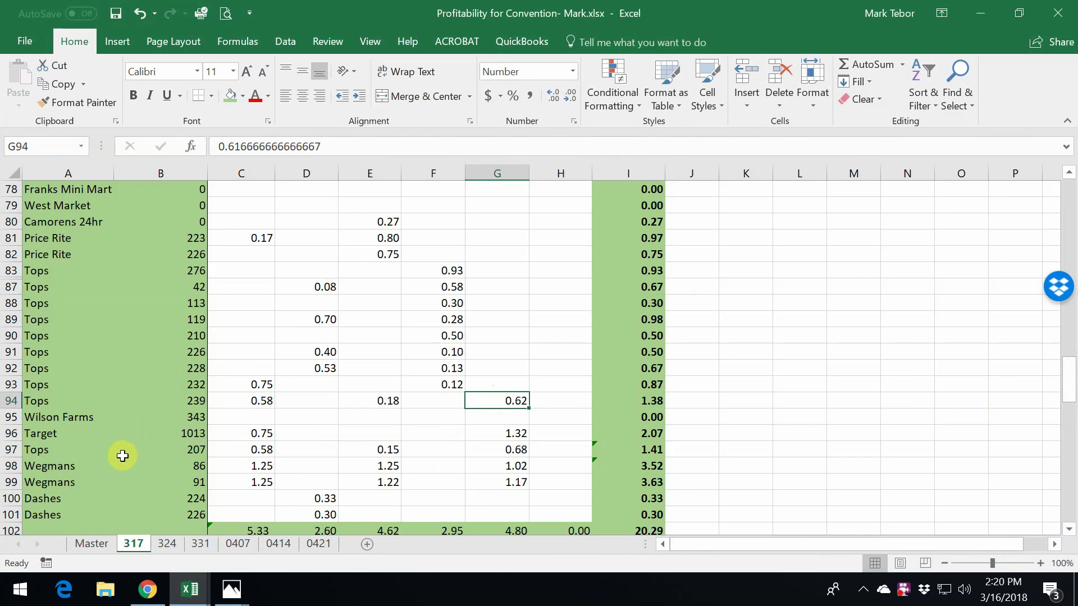
- Review the Time Worked totals on the 317 sheet, along with the 3/16 sales and commission totals
scroll(522, 435, down, 1)
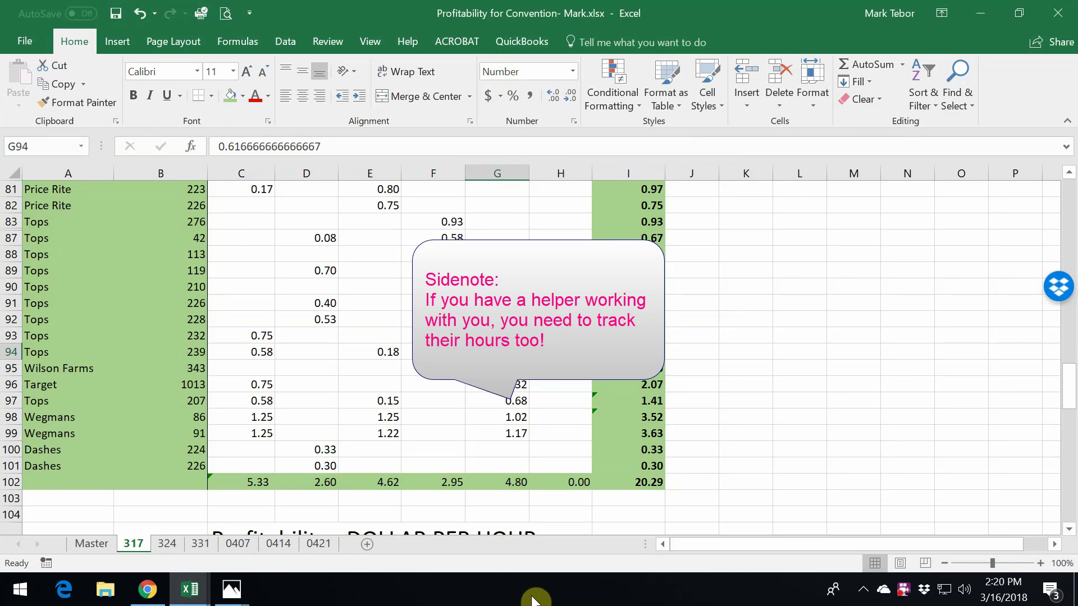
click(531, 600)
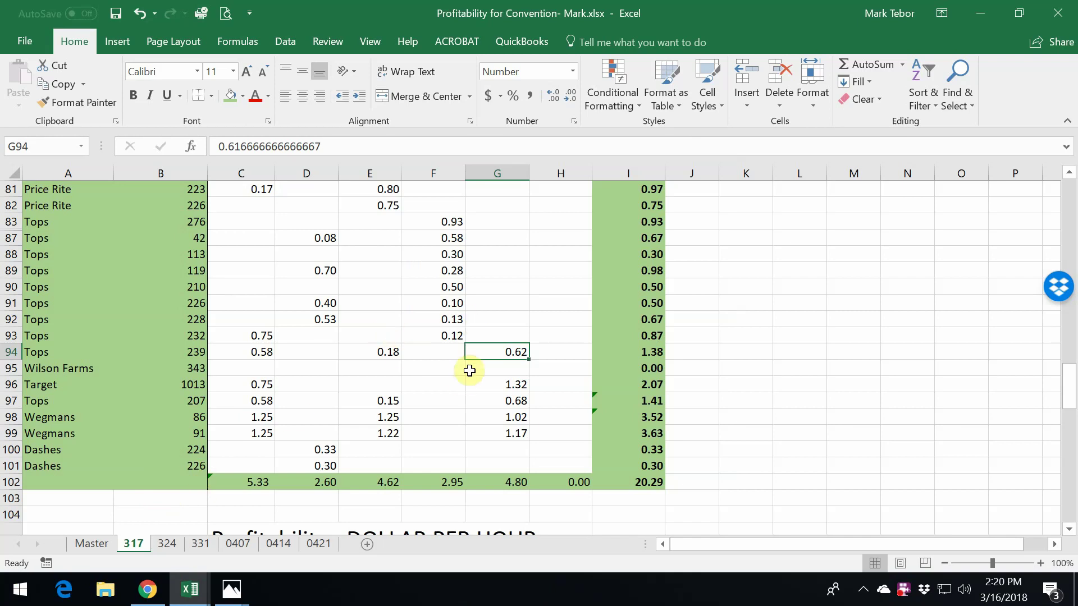
scroll(469, 371, up, 15)
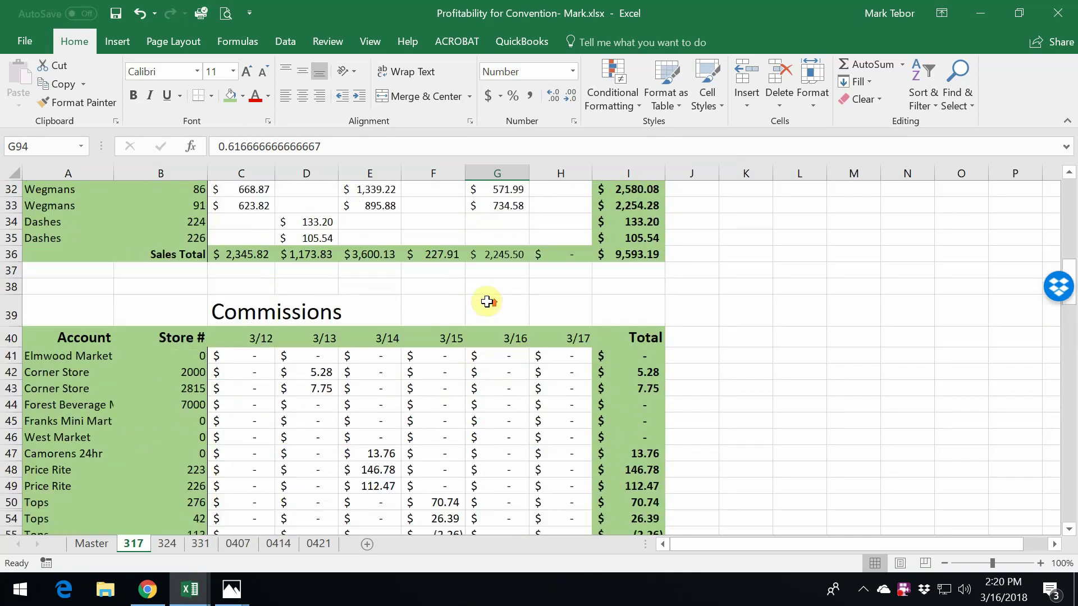
scroll(484, 301, up, 9)
scroll(480, 306, down, 4)
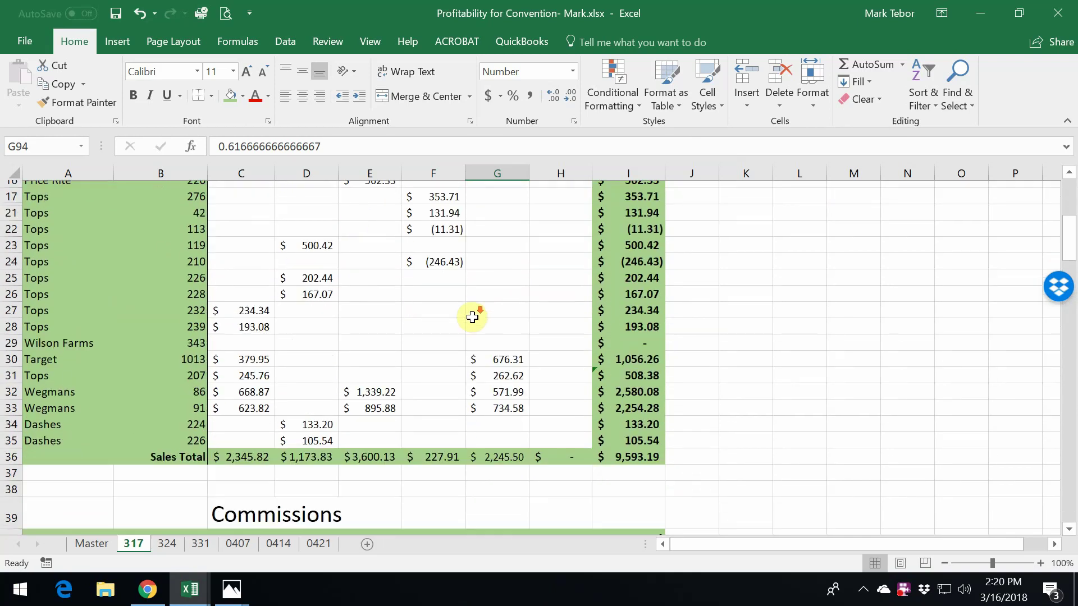
scroll(493, 432, down, 1)
scroll(495, 448, down, 1)
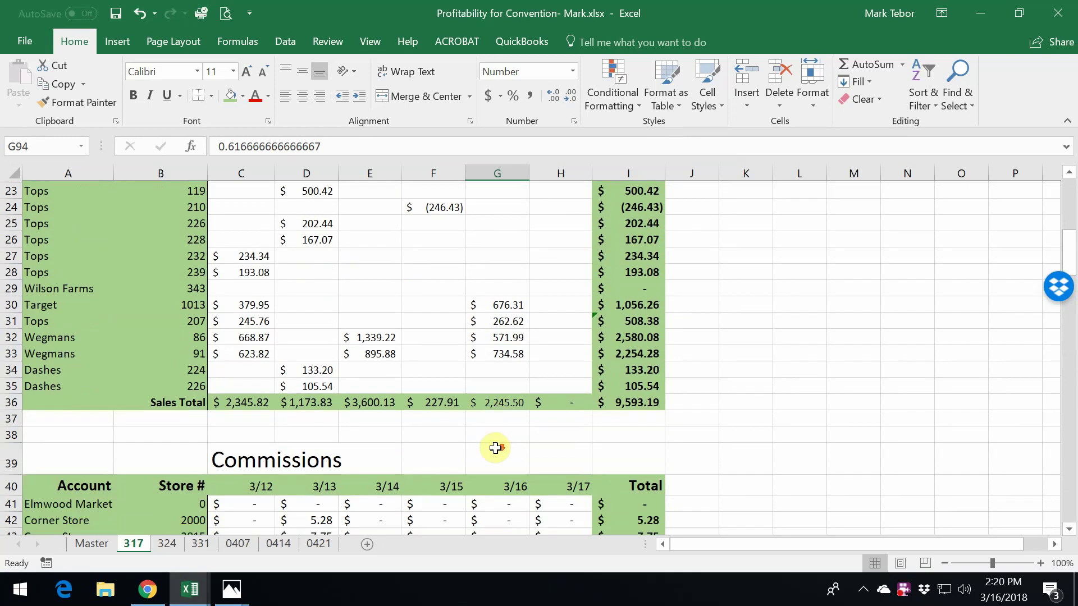
scroll(495, 448, down, 8)
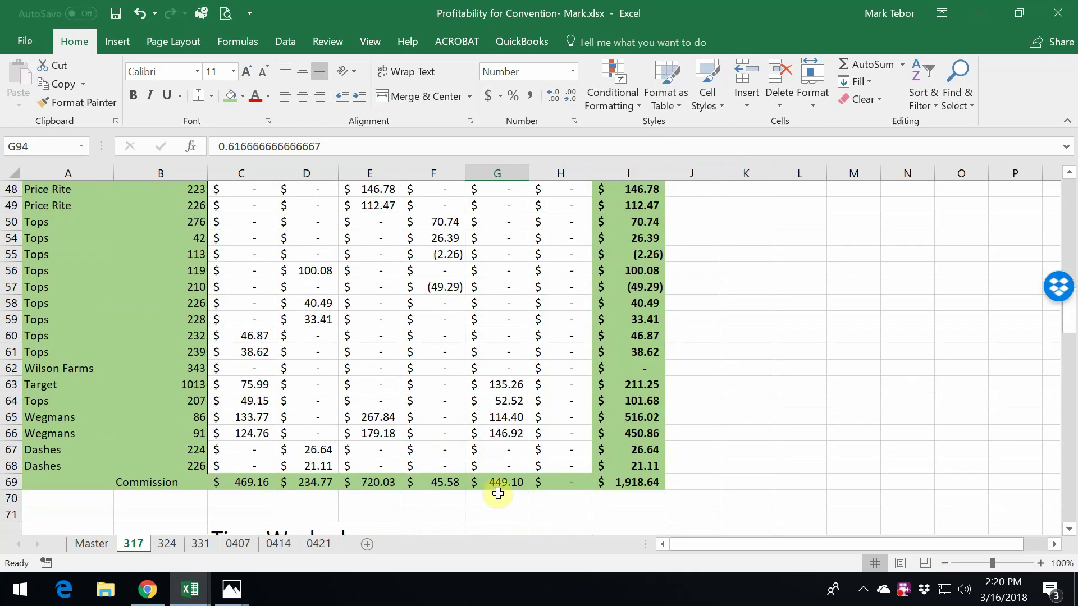
- Review the 3/16 Time Worked total and the per-store figures in the Profitability - DOLLAR PER HOUR table on the 317 sheet
scroll(498, 493, down, 9)
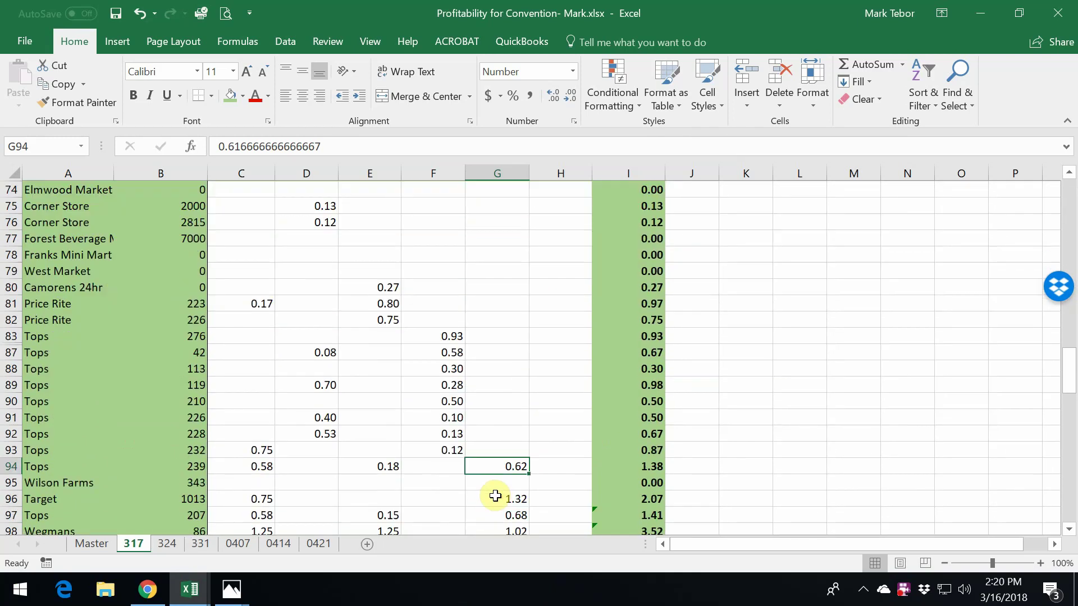
scroll(495, 495, down, 4)
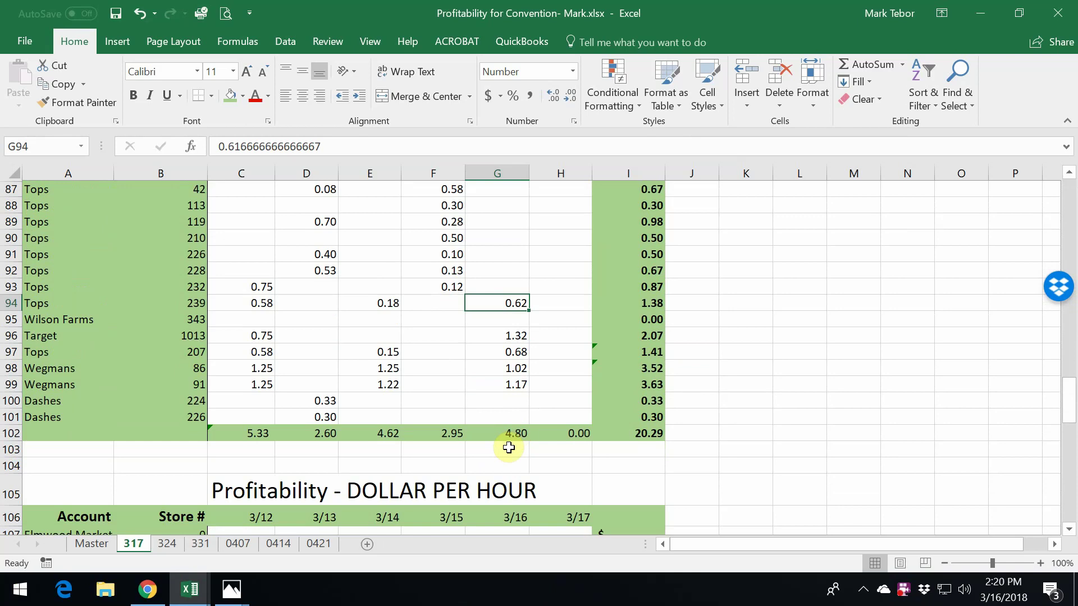
scroll(509, 447, down, 7)
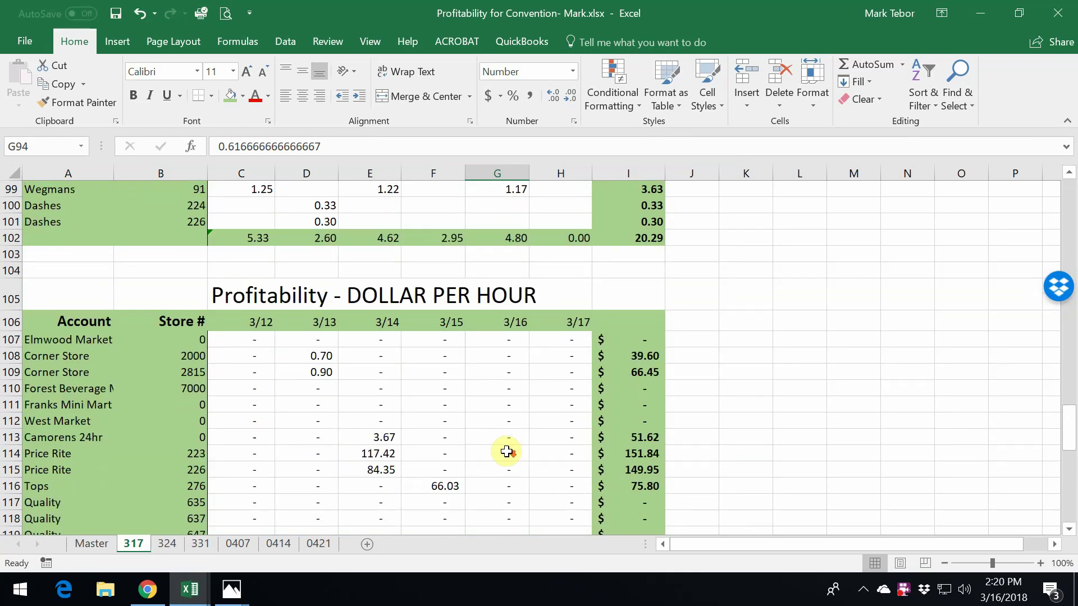
scroll(507, 451, down, 3)
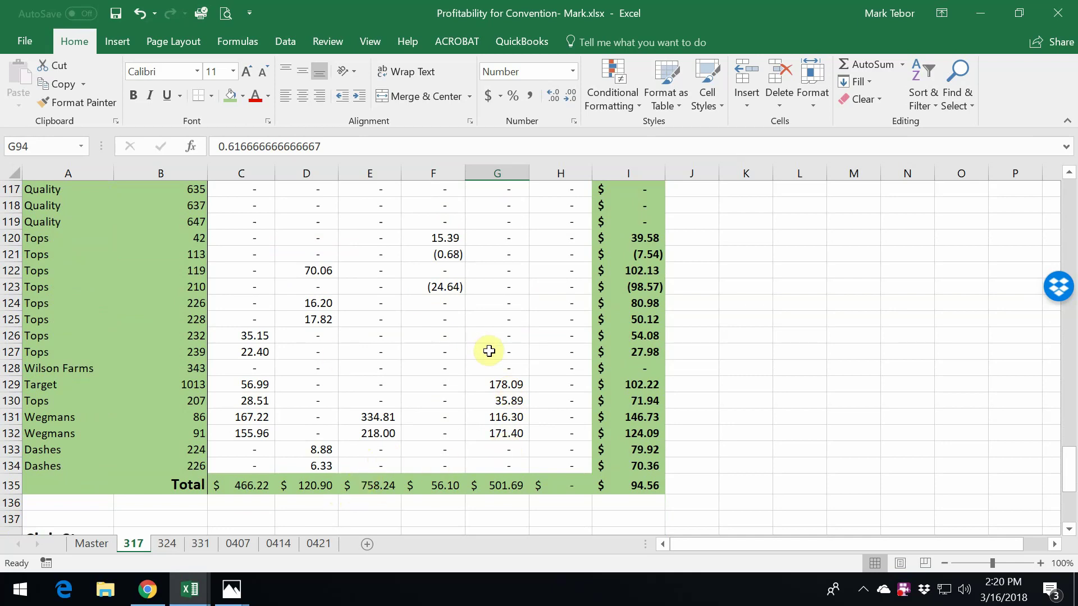
scroll(650, 401, up, 5)
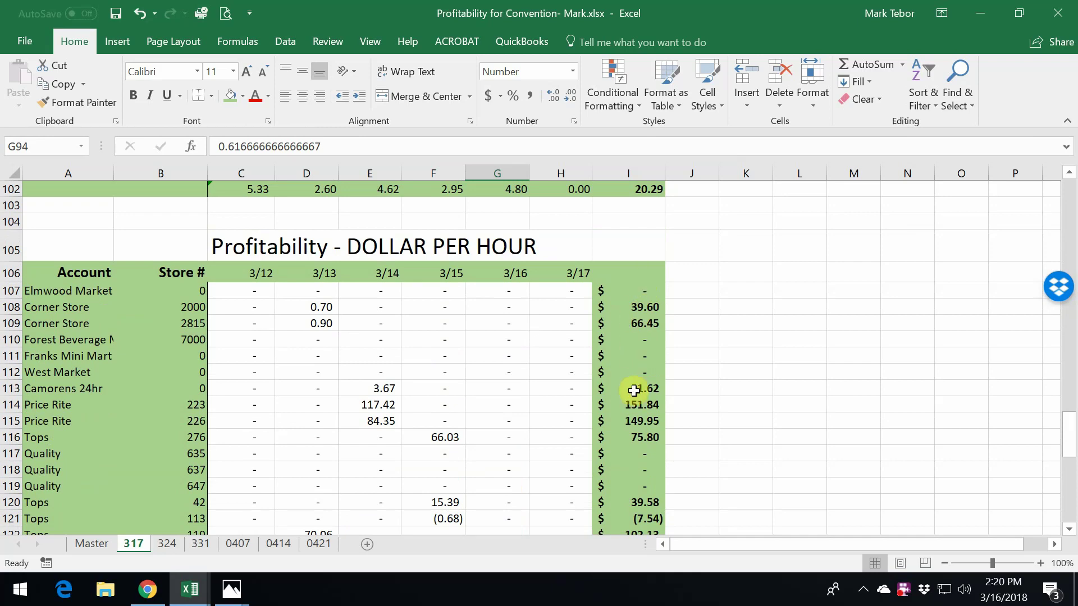
- Inspect the net commission, time and dollar per hour cells for BJ -213 in the Club Store section
scroll(623, 401, down, 8)
scroll(620, 406, down, 1)
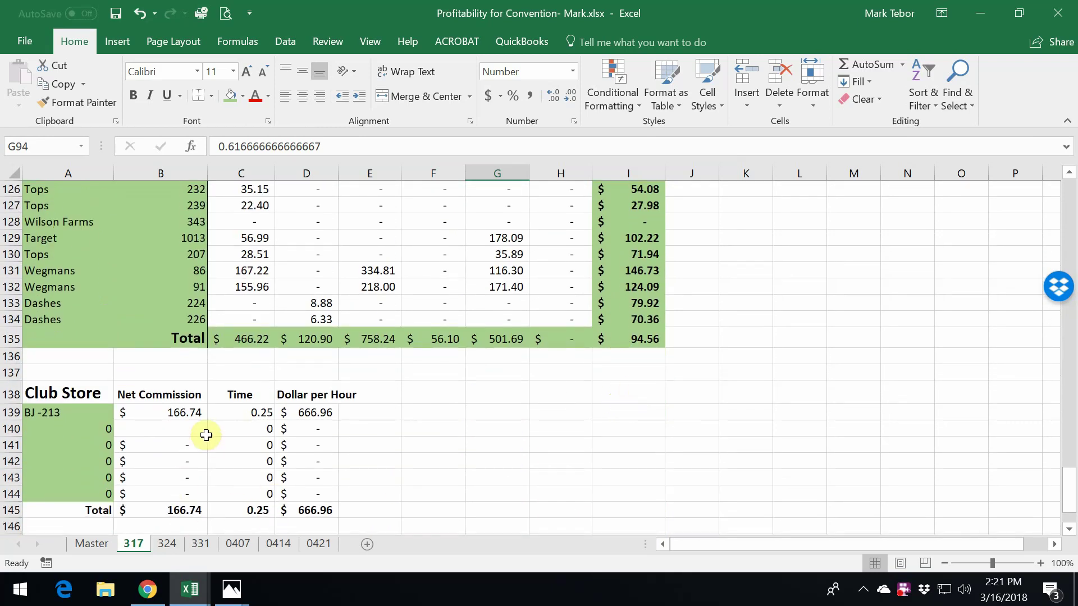
click(175, 415)
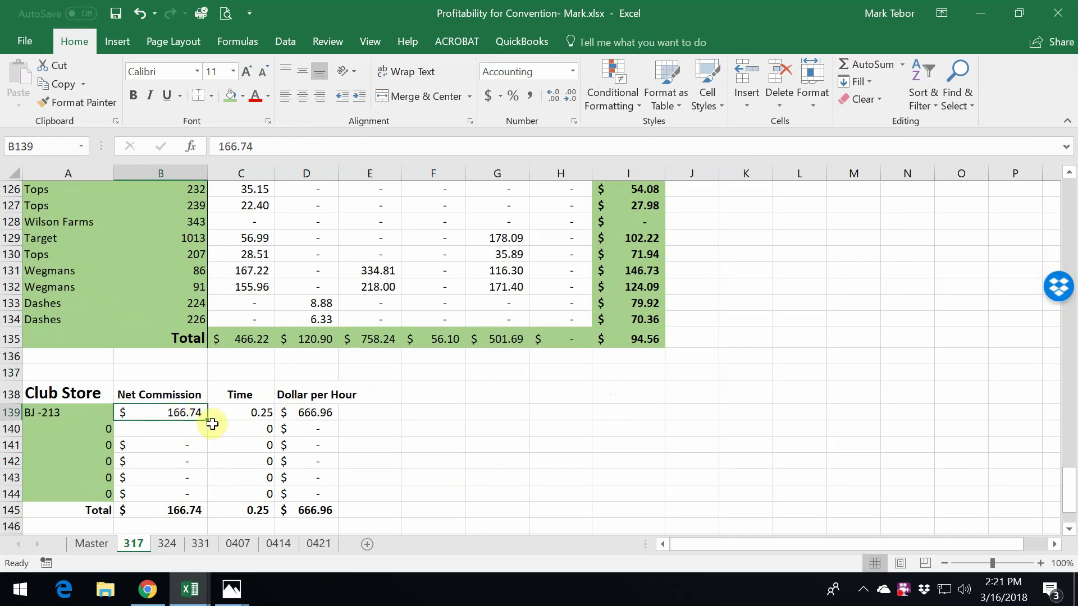
click(265, 415)
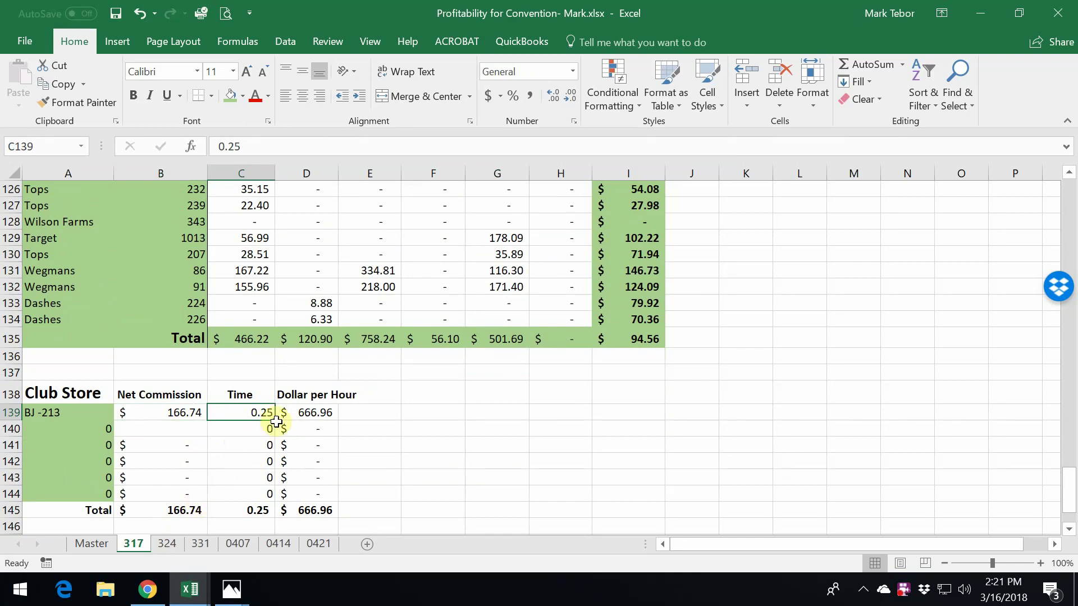
click(313, 414)
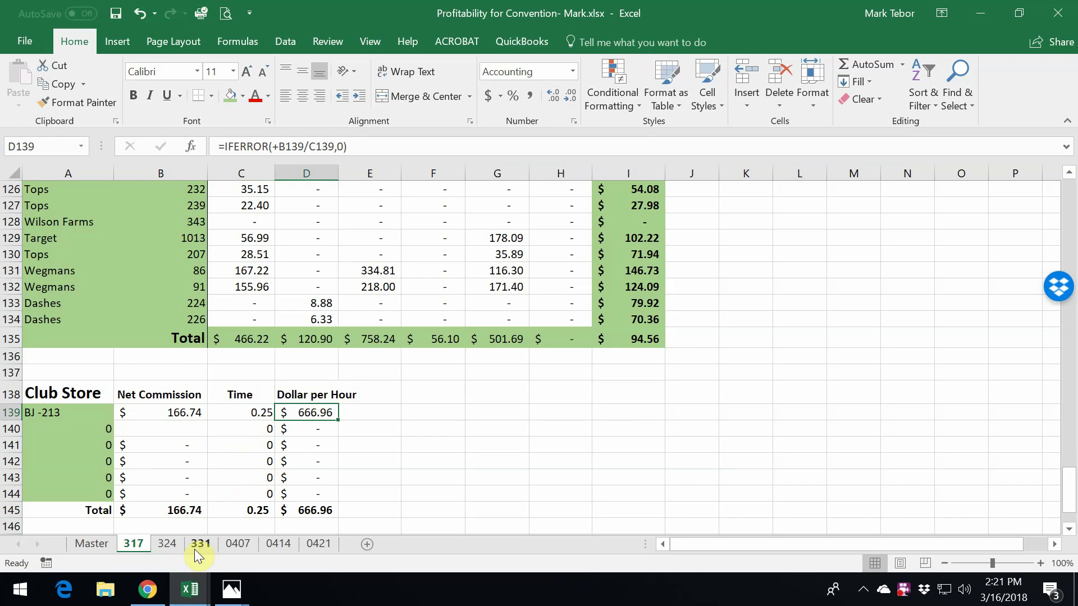
- Switch to Photos and look over the Club-Timesheet.jpg time entries and the ticketRecap.jpg report
click(231, 590)
click(335, 514)
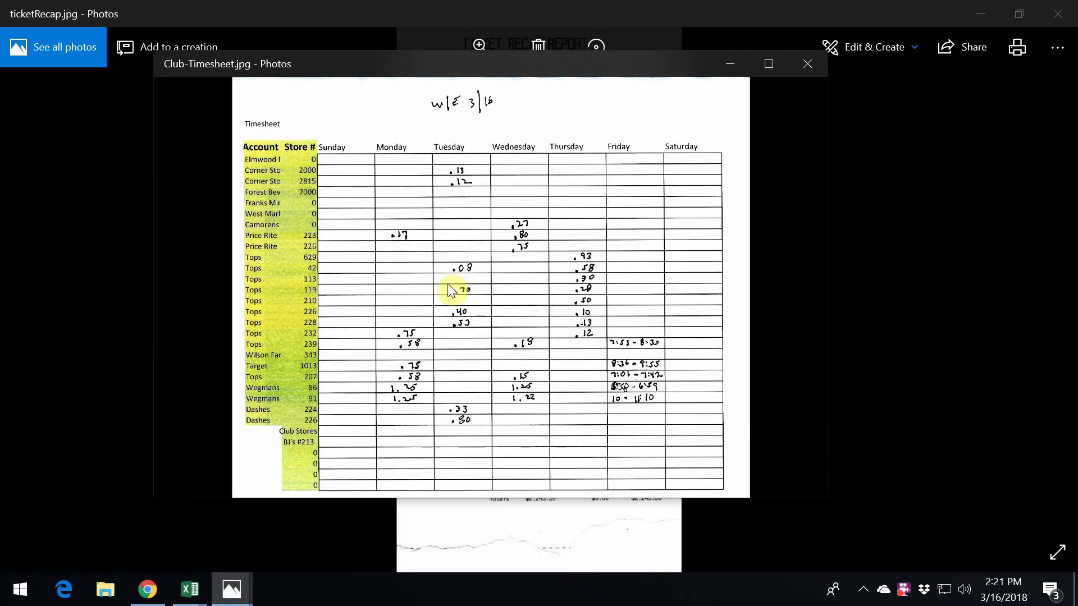
click(228, 599)
click(190, 550)
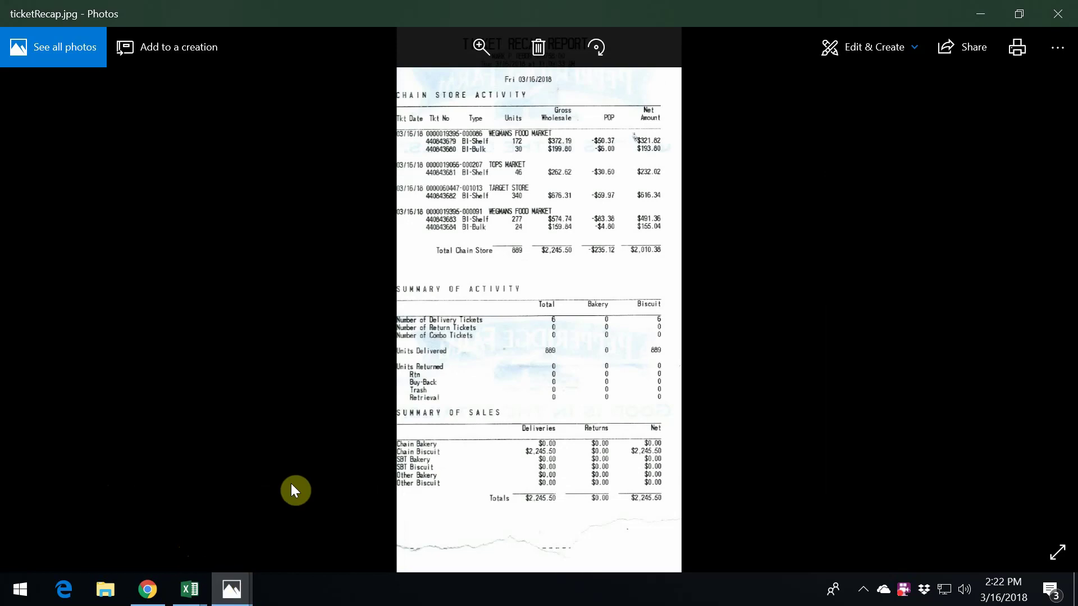
mouse_move(230, 600)
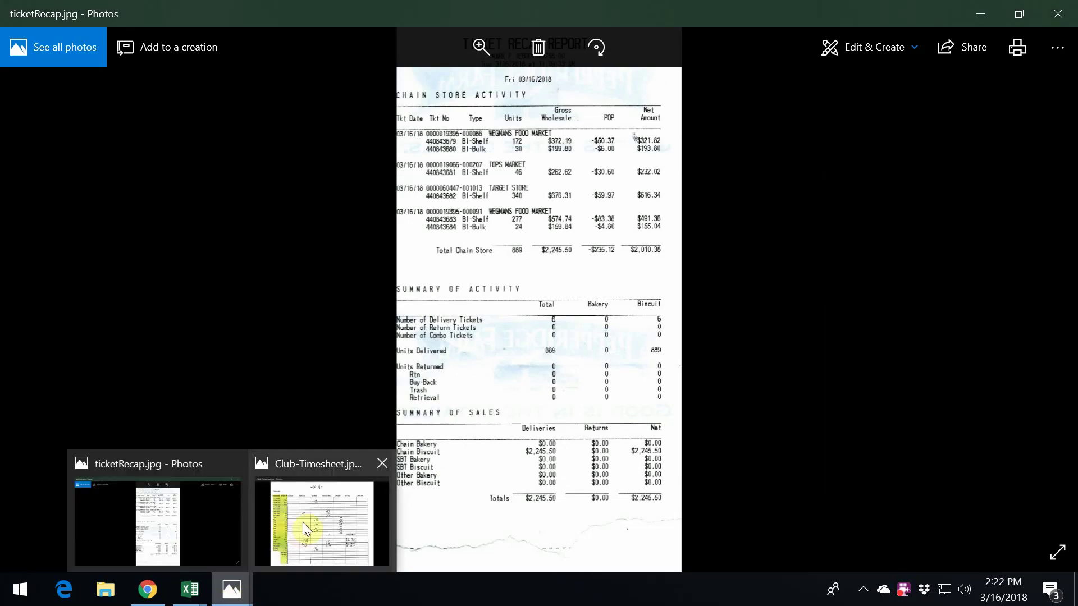
mouse_move(308, 520)
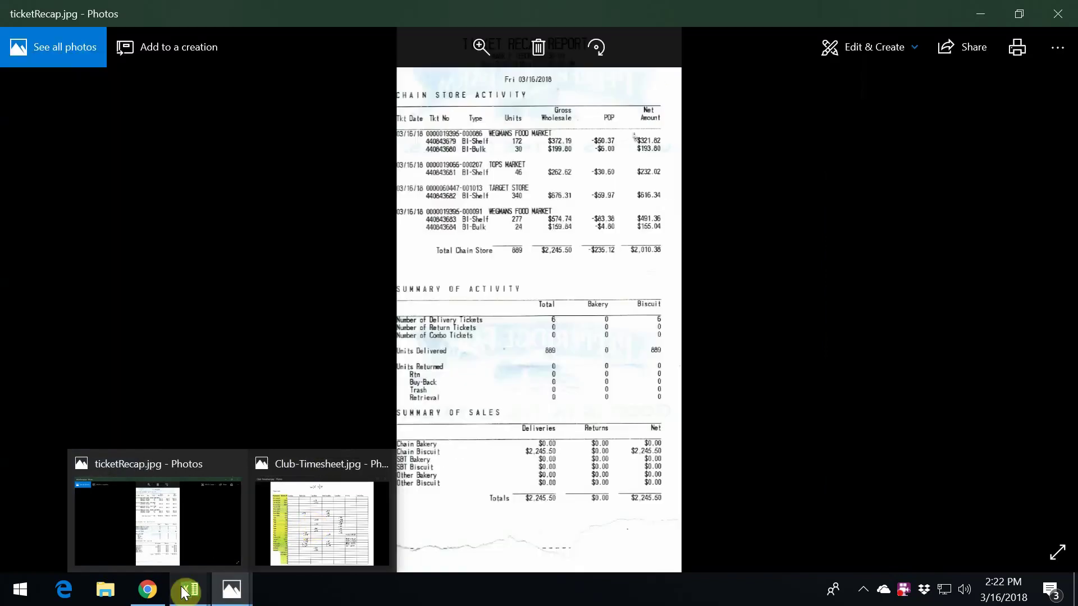
click(157, 522)
mouse_move(138, 602)
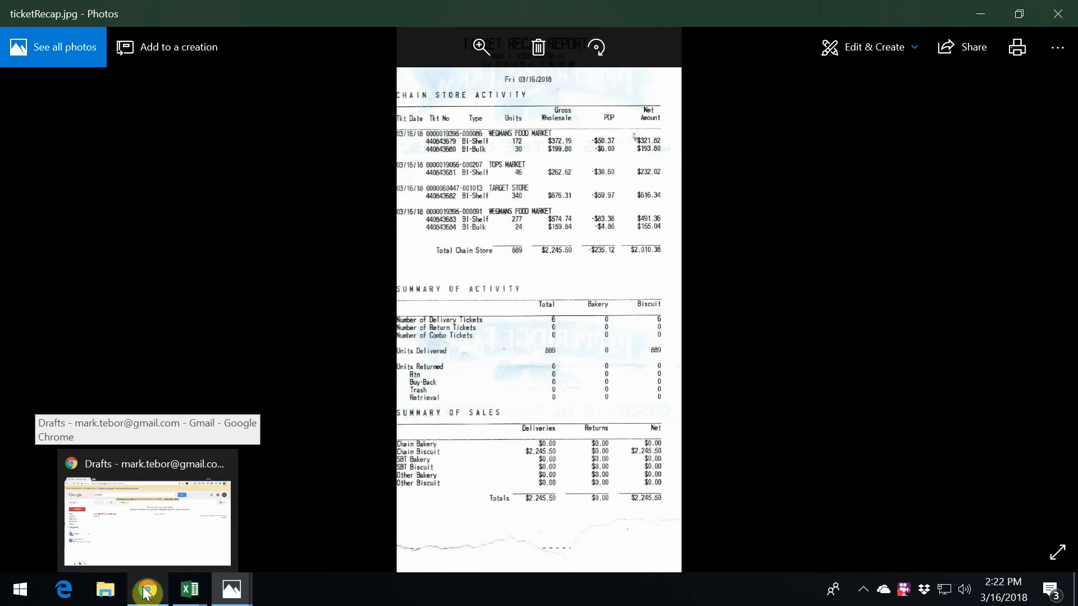
- Switch to Chrome, open Google Maps from Gmail, and show today's location history in Your timeline
click(159, 551)
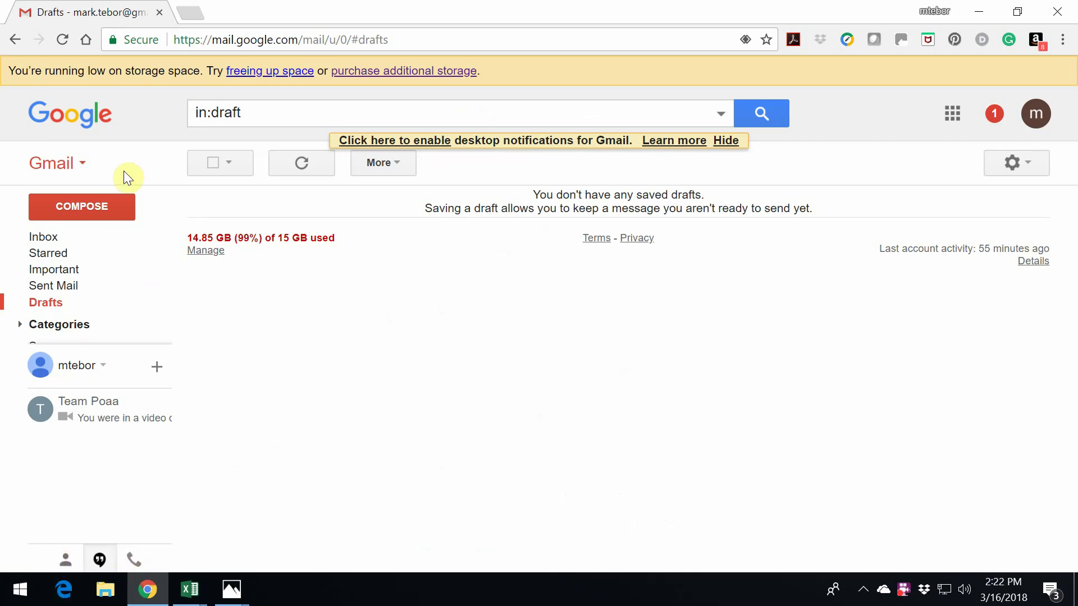
mouse_move(64, 271)
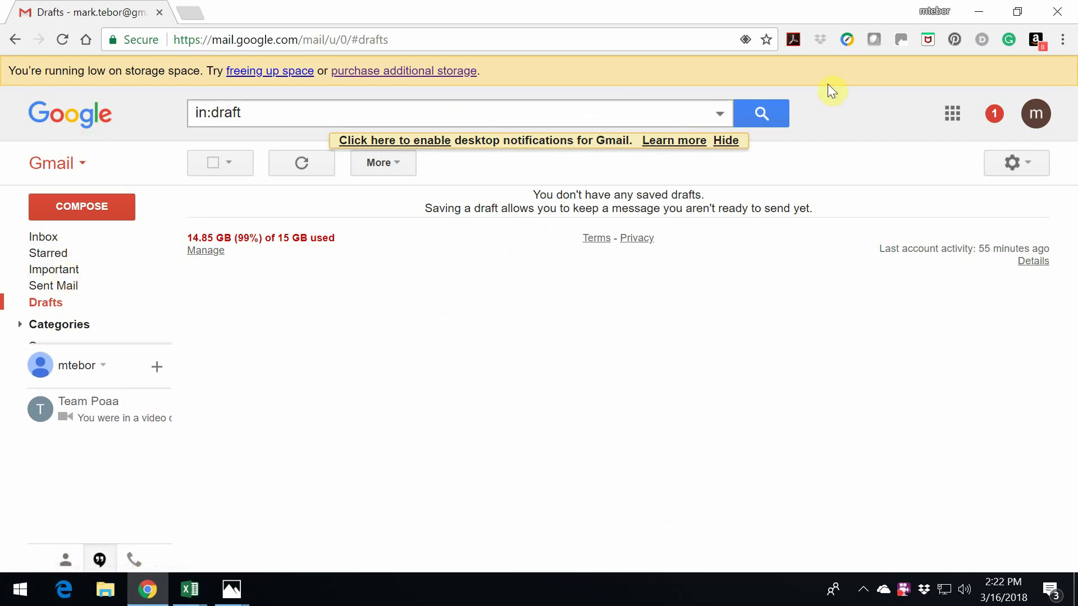
click(951, 117)
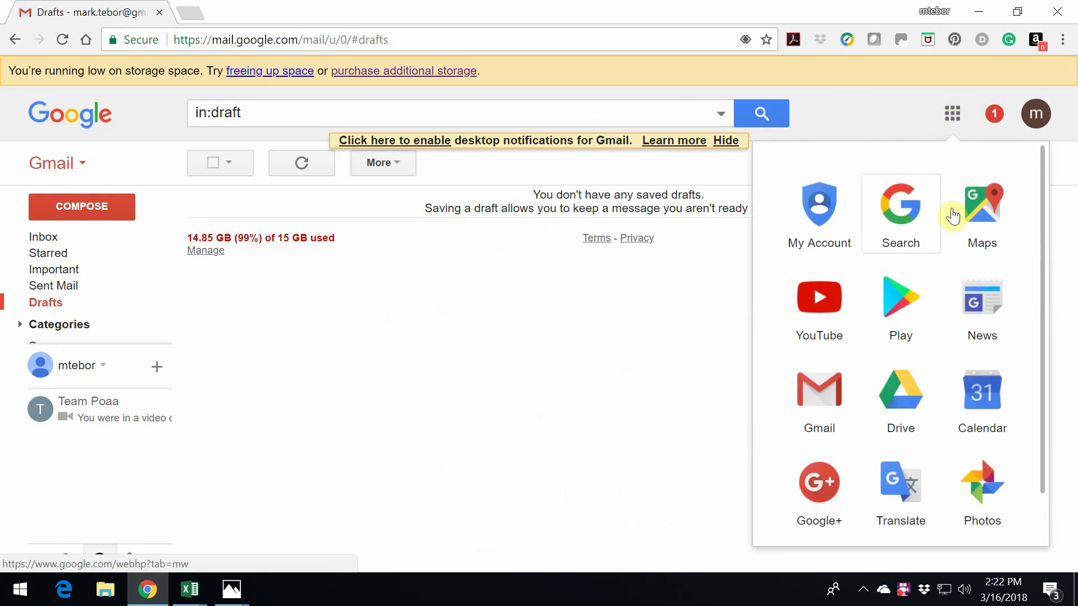
click(985, 202)
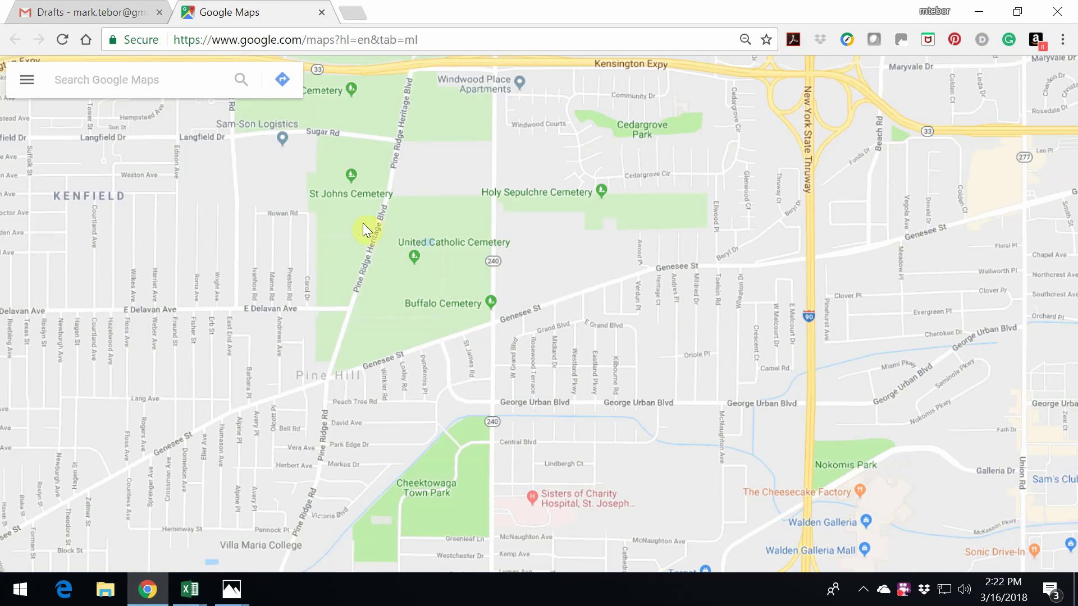
click(26, 83)
click(25, 83)
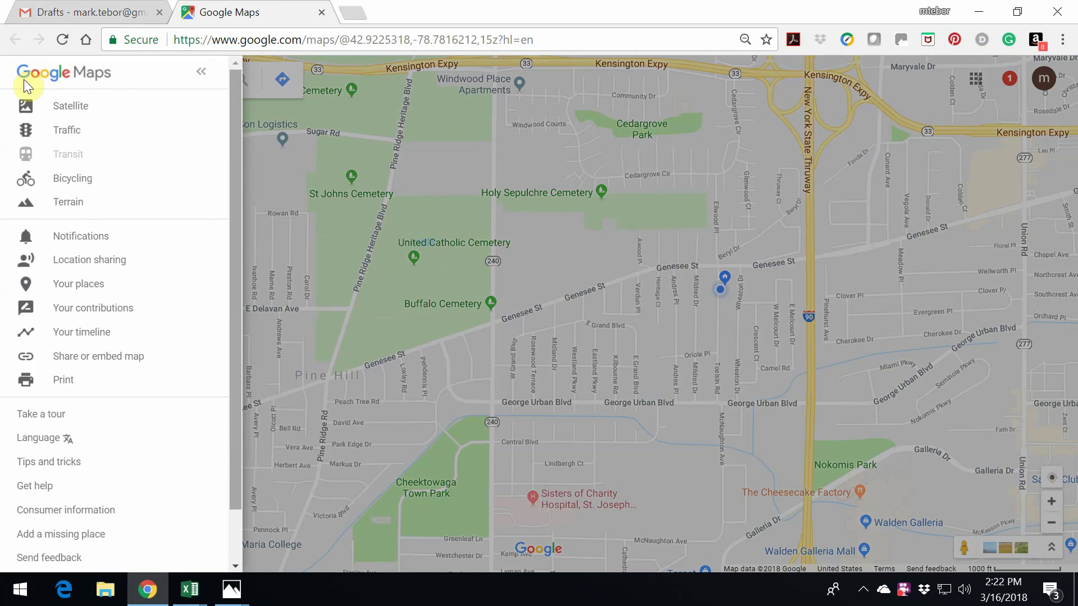
click(75, 331)
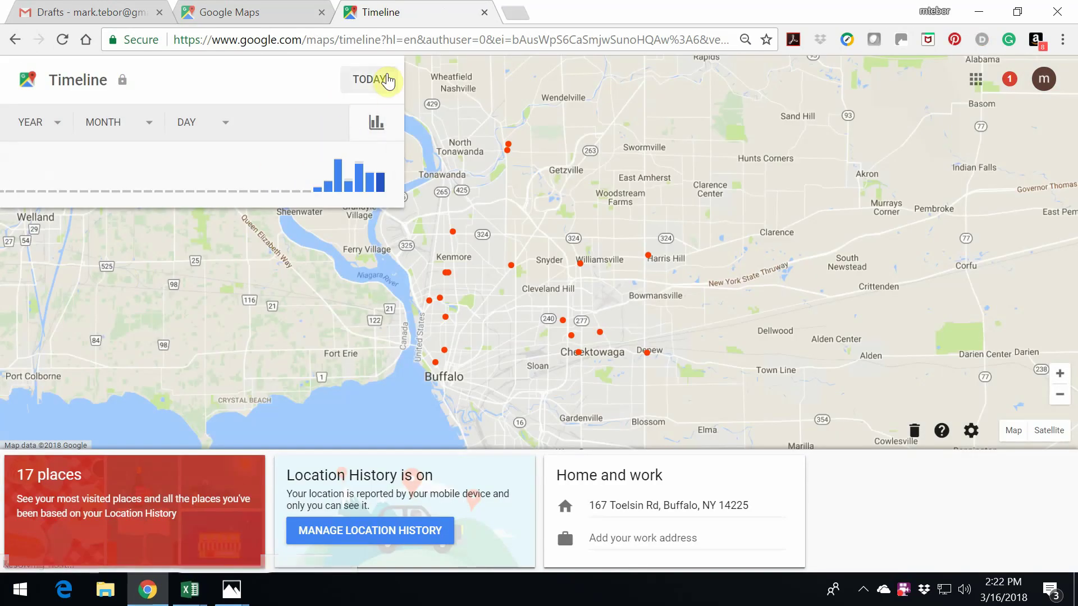
click(370, 84)
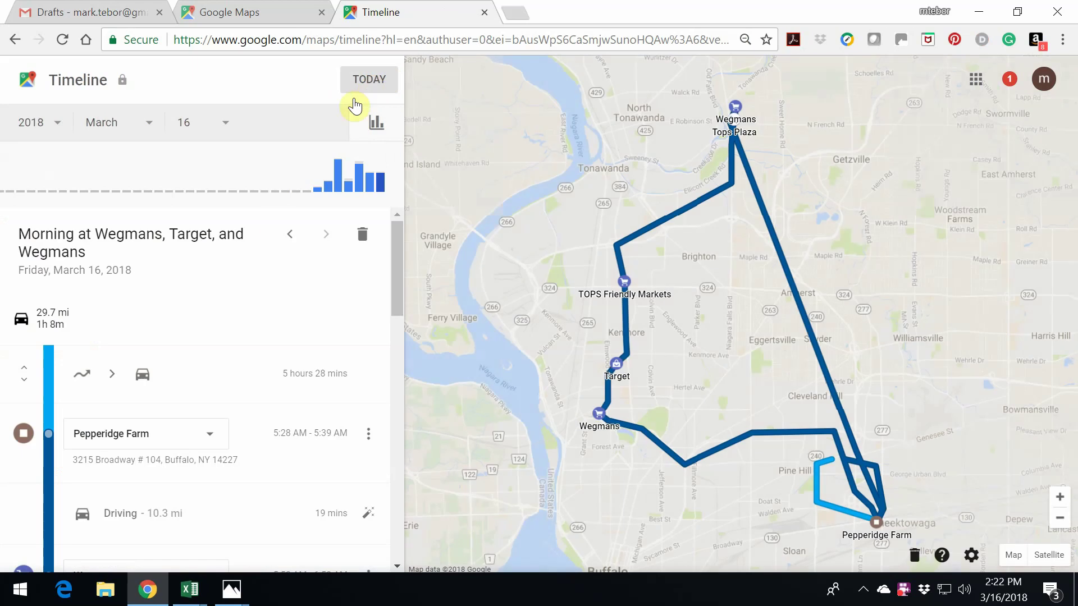
- Examine the arrival and departure times of each store stop in the March 16 timeline, through the final Pepperidge Farm stop
scroll(96, 393, down, 2)
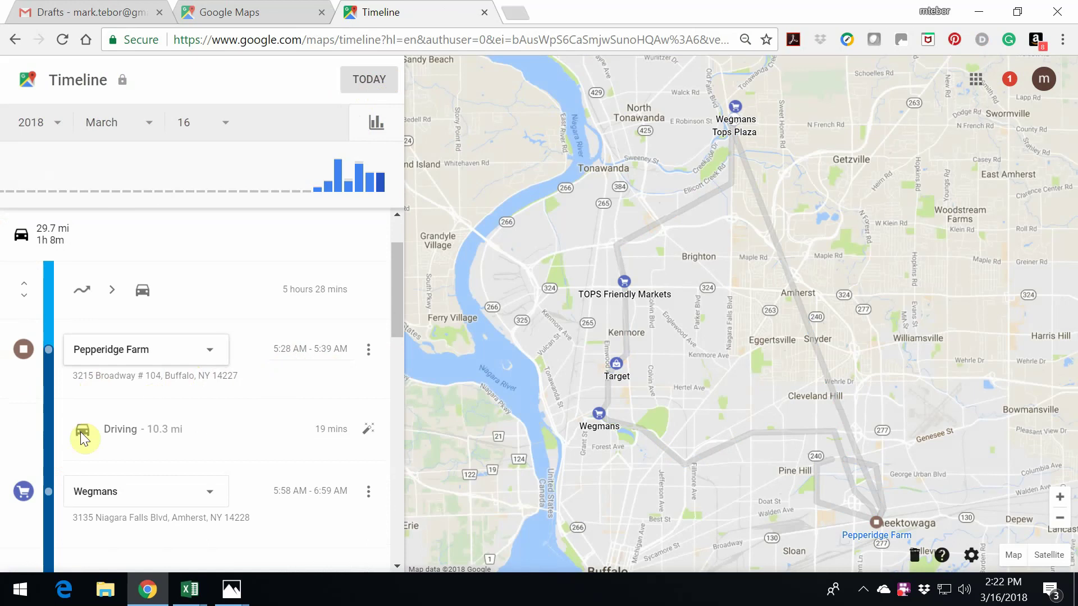
scroll(150, 392, down, 1)
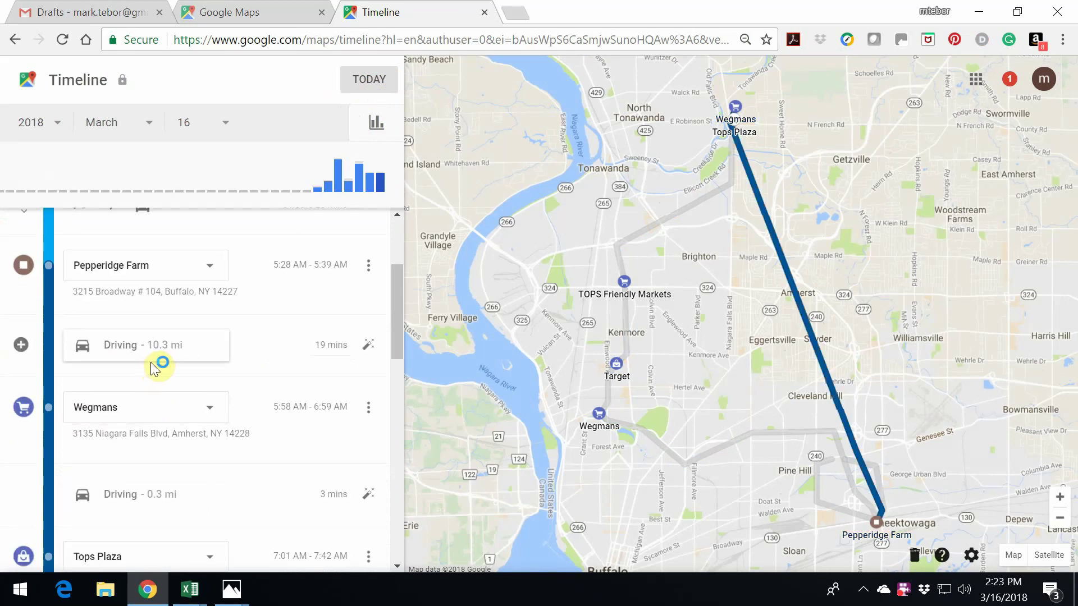
scroll(132, 416, down, 1)
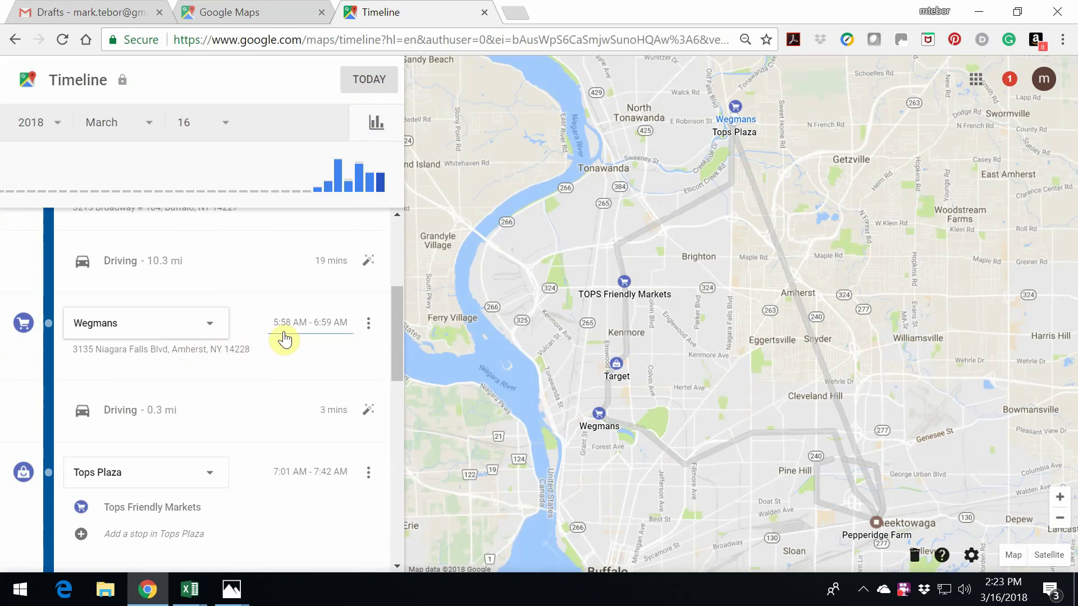
scroll(277, 400, down, 2)
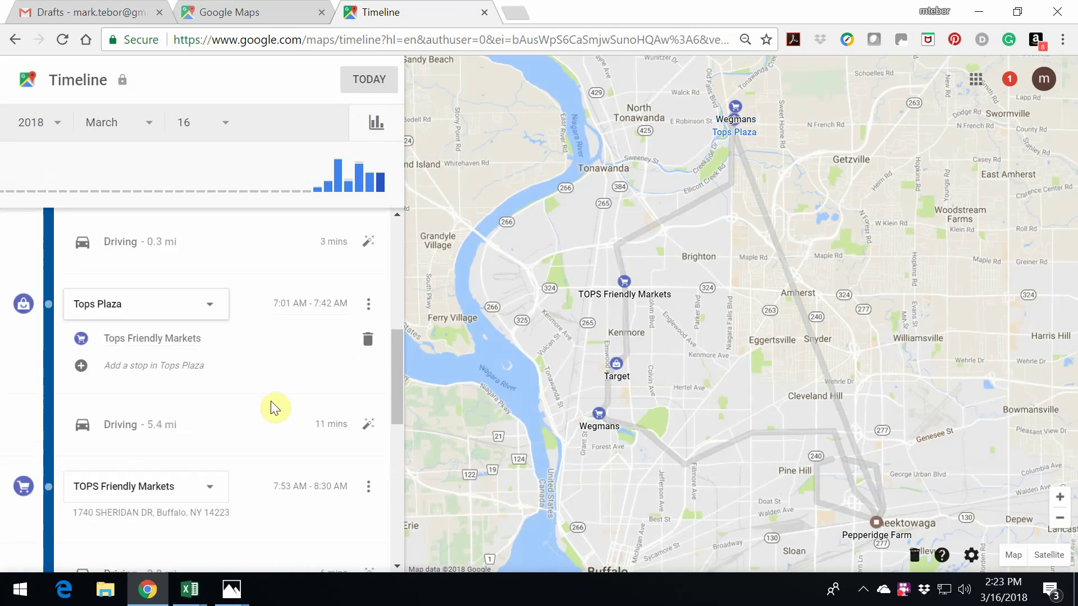
scroll(279, 380, down, 3)
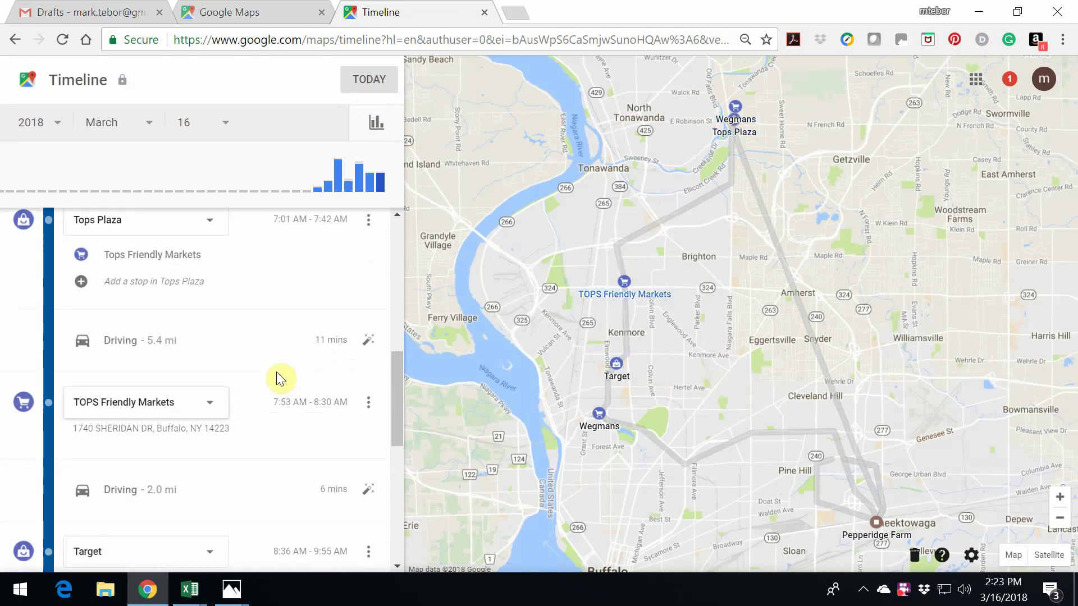
scroll(275, 378, down, 6)
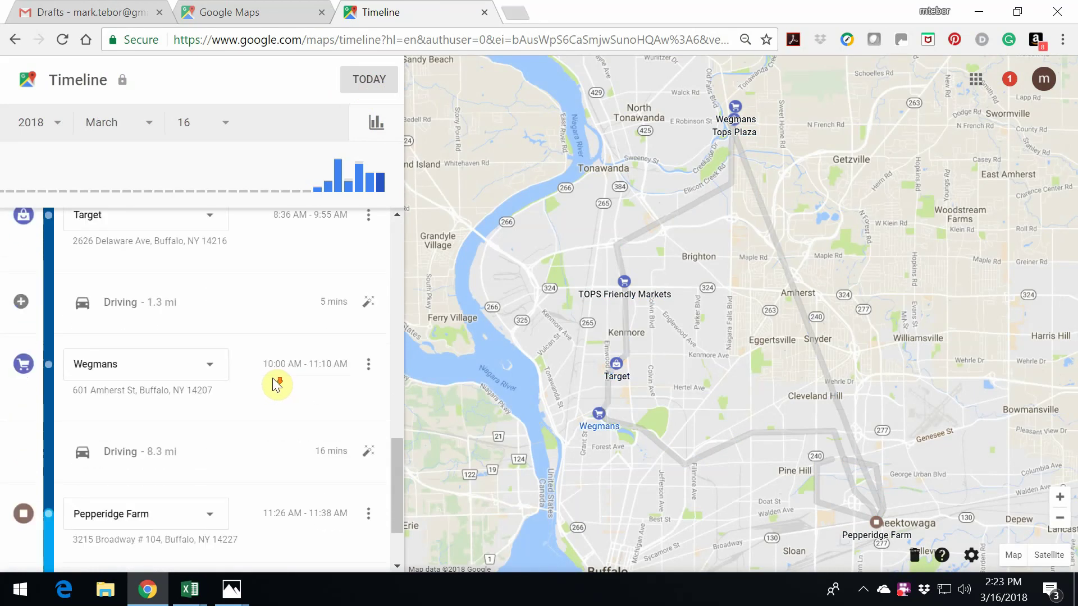
scroll(275, 385, down, 1)
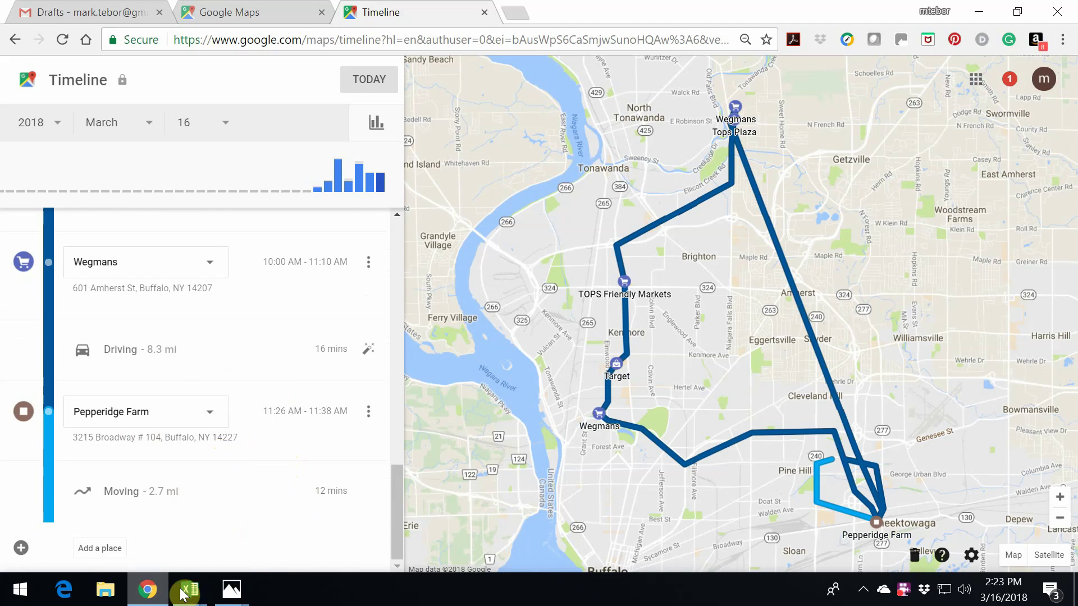
- Switch back to the Profitability for Convention workbook in Excel and compare Club Store Dollar/Hr with Grocery Store Dollar/Hr
mouse_move(181, 594)
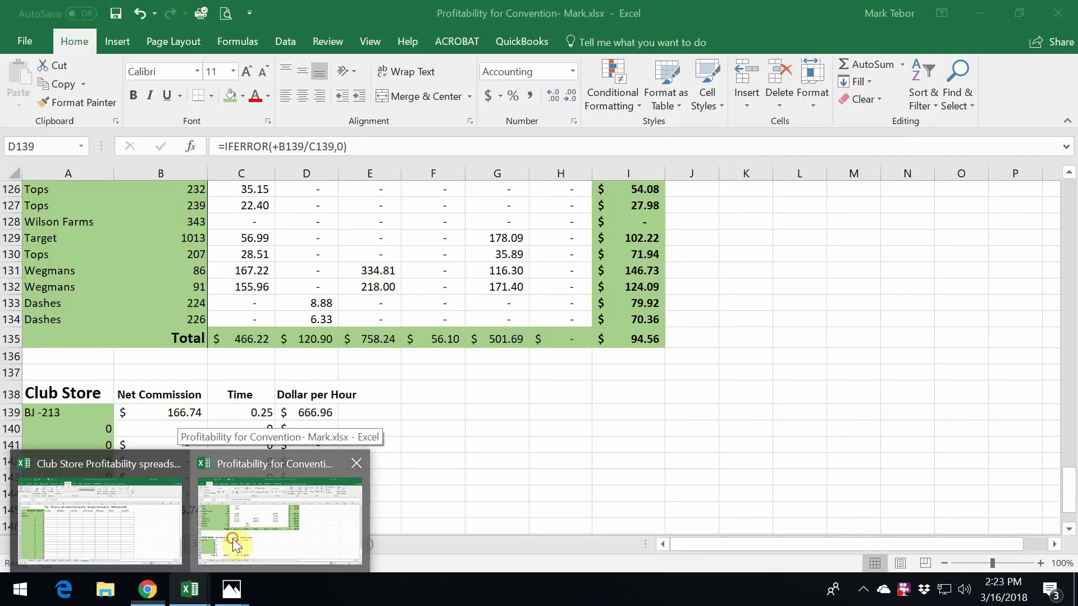
click(235, 543)
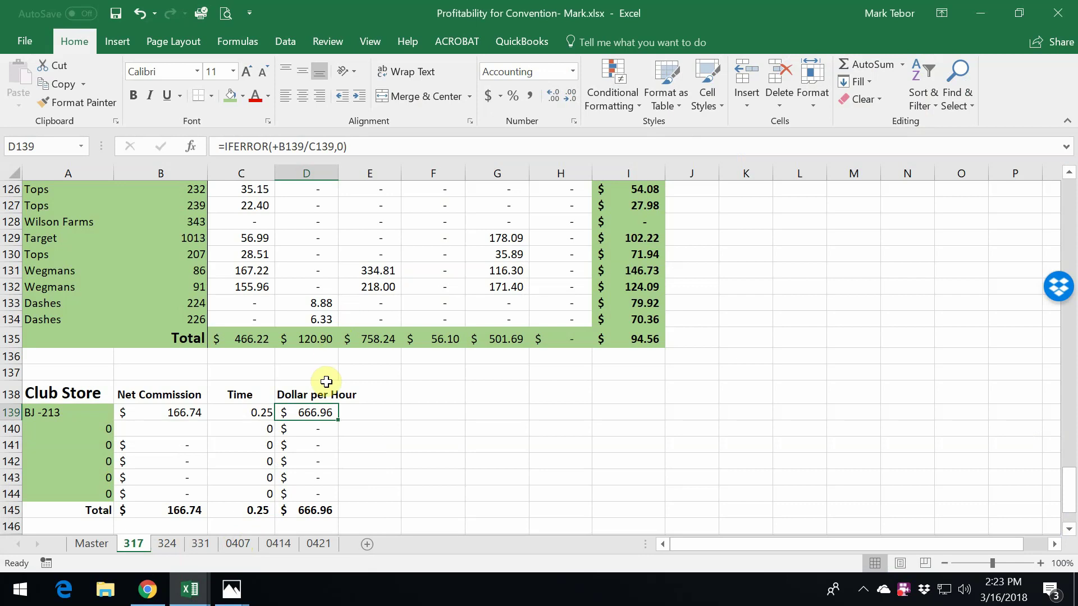
scroll(373, 421, down, 3)
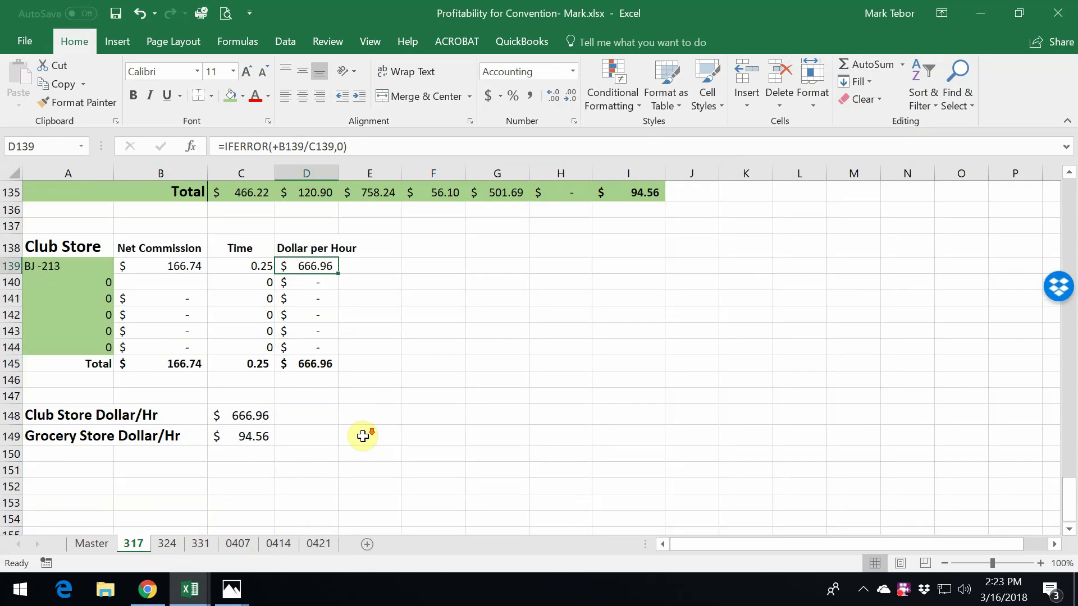
scroll(363, 436, down, 1)
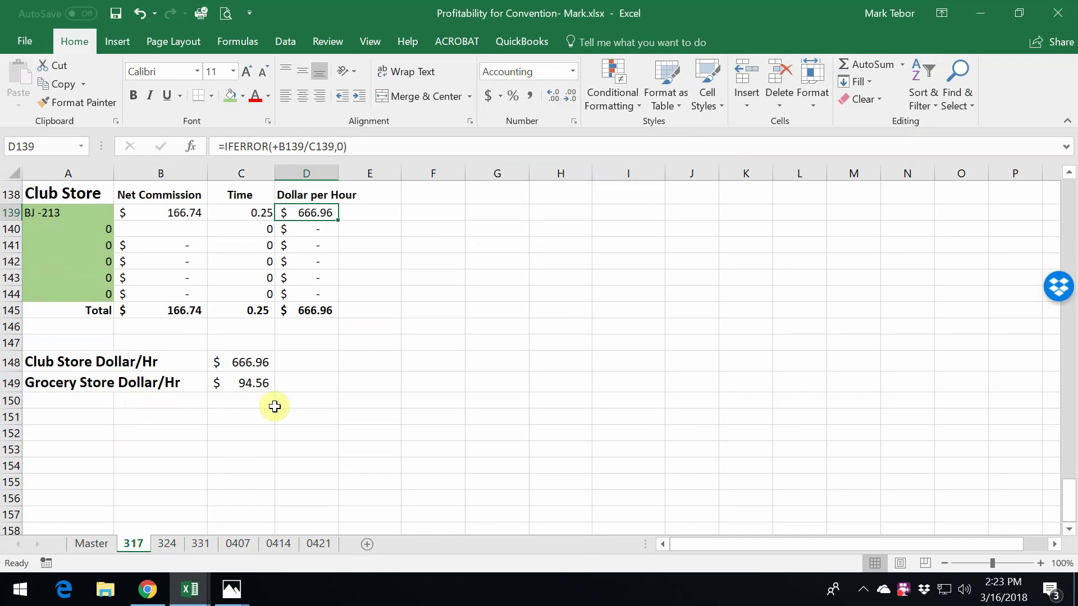
- Review each store's weekly dollar per hour and the overall total in the Profitability - DOLLAR PER HOUR table
scroll(269, 410, up, 10)
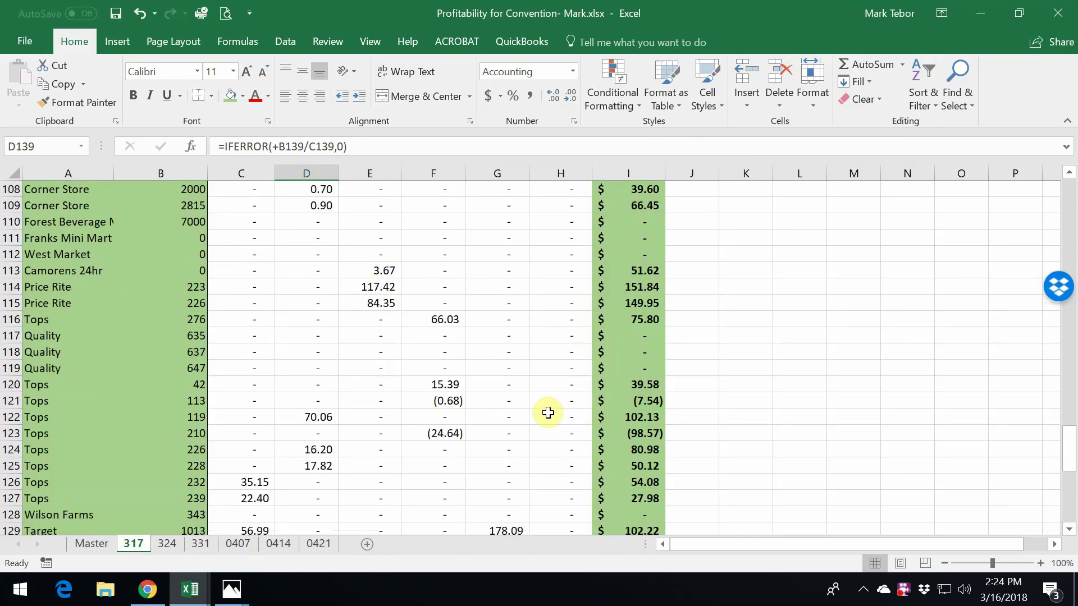
scroll(546, 416, down, 1)
scroll(546, 415, down, 2)
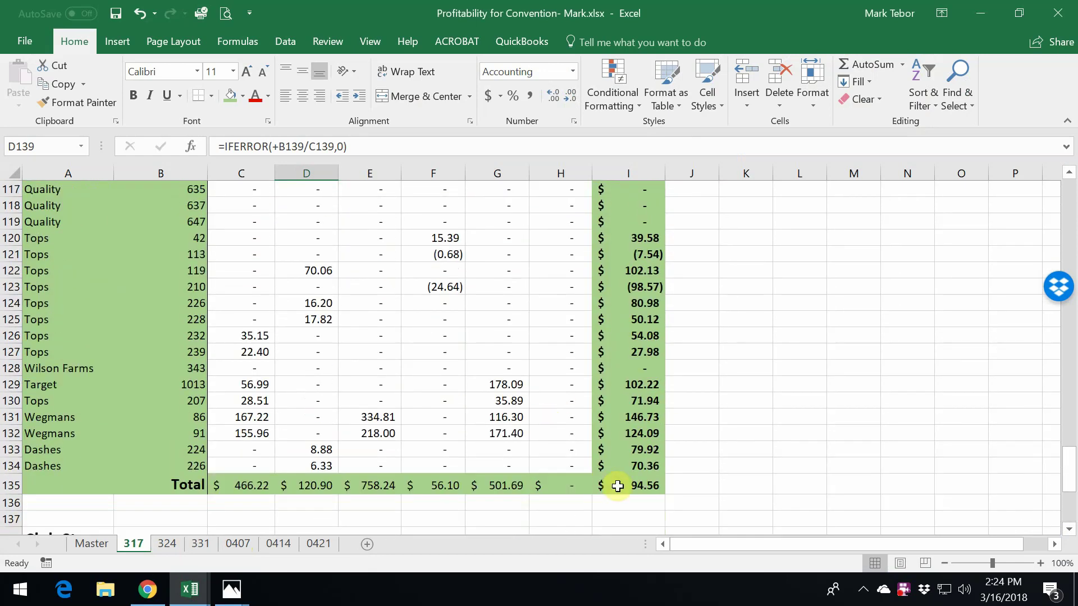
scroll(655, 498, up, 4)
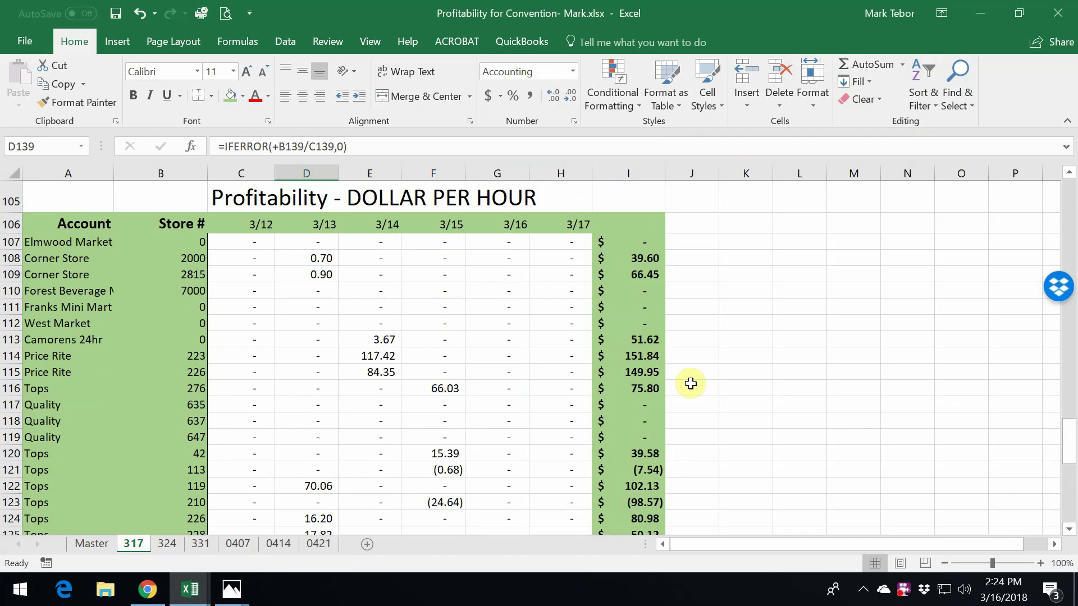
- Compare the grocery stores' dollar per hour on sheet 317 with the table's Total row and the Club Store figures below it
scroll(692, 377, down, 5)
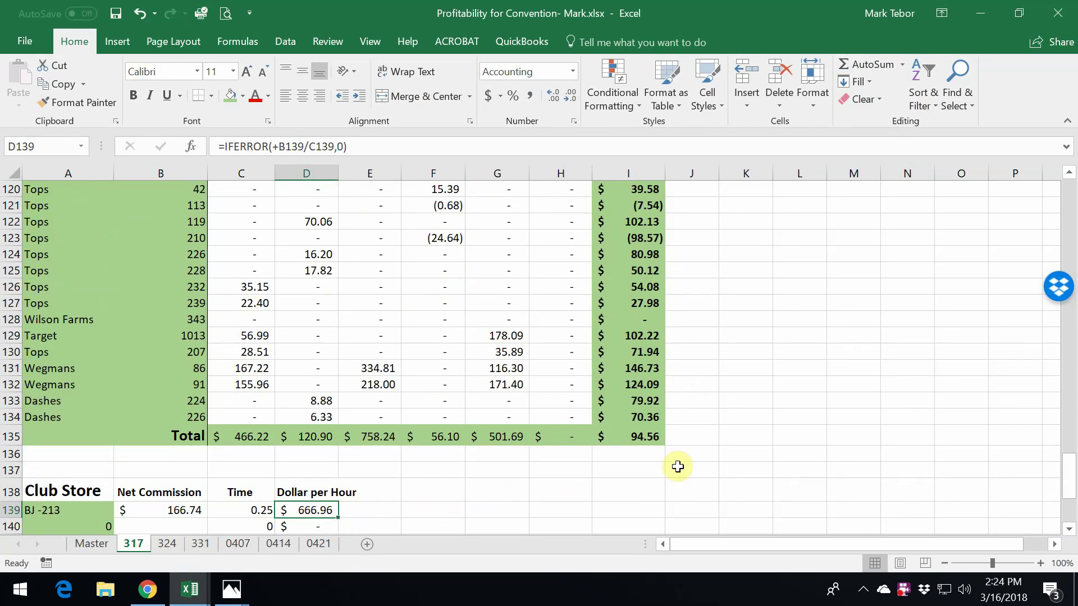
scroll(665, 443, up, 2)
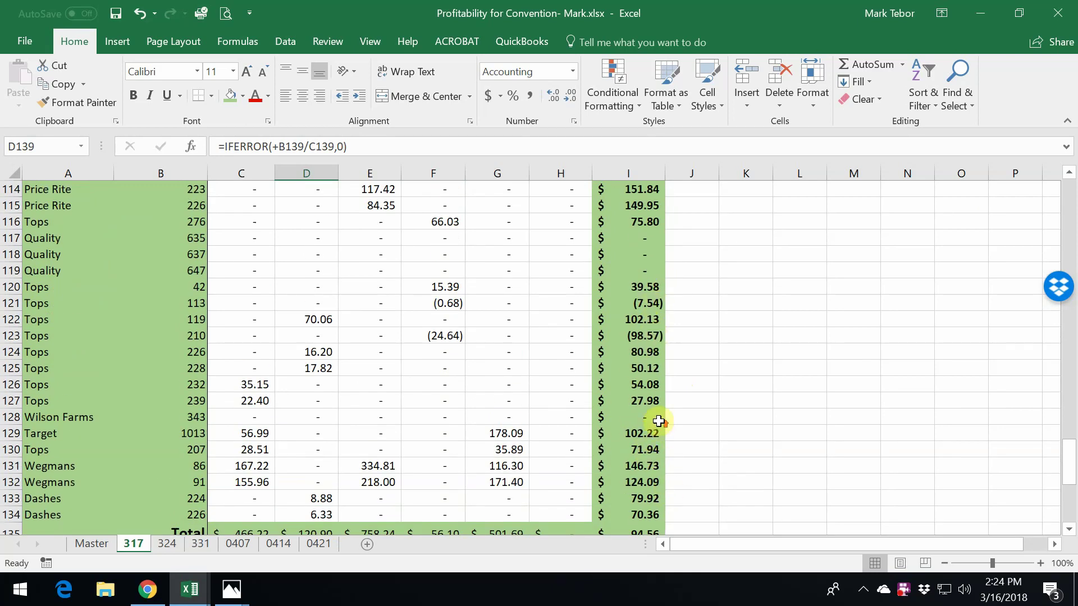
scroll(658, 421, up, 3)
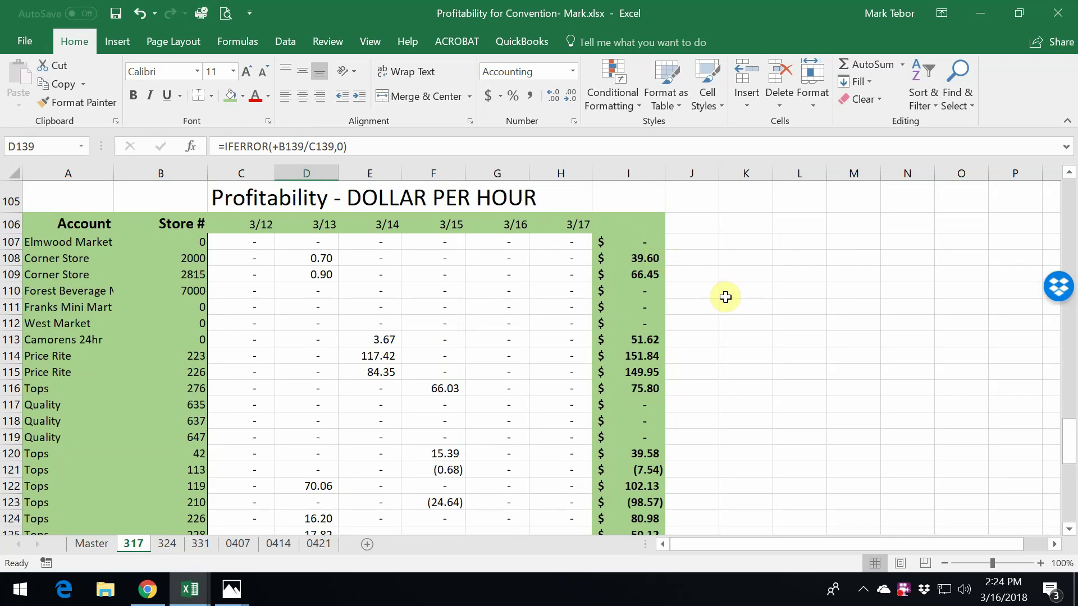
scroll(724, 303, down, 4)
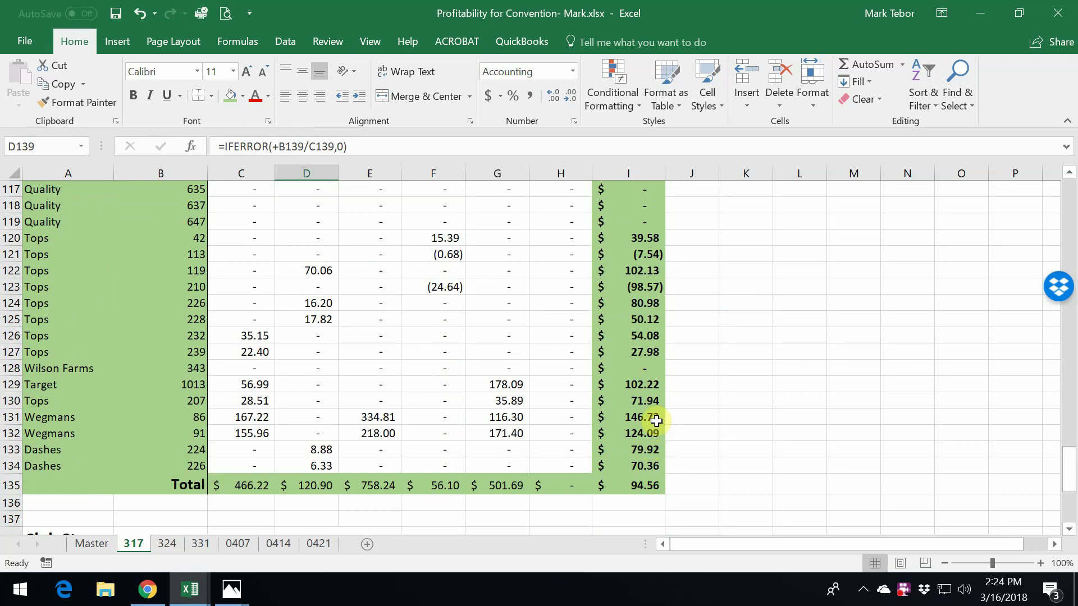
scroll(656, 421, down, 1)
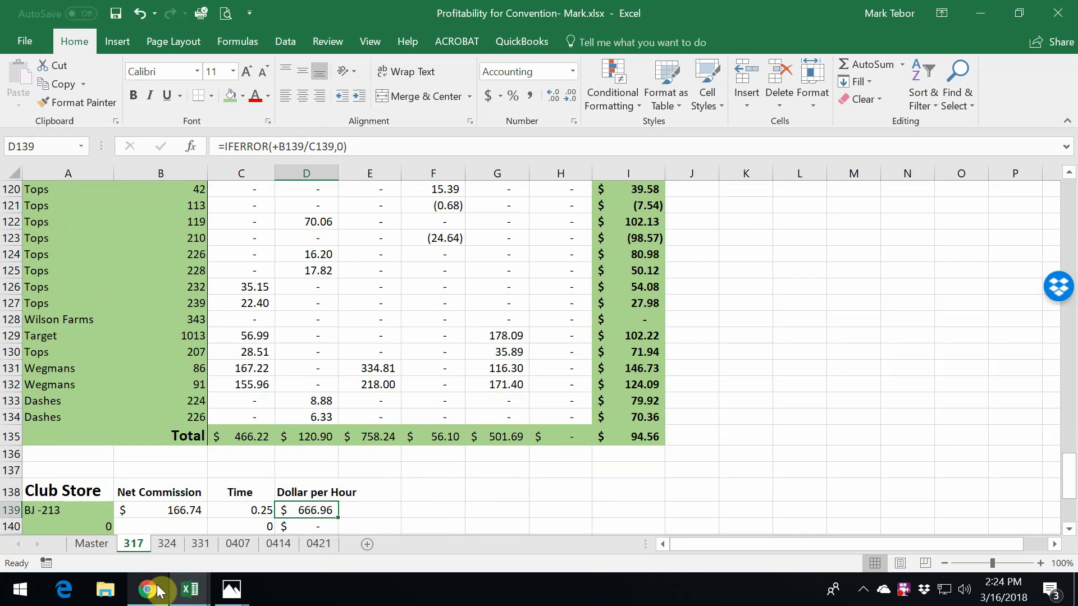
- Look through the weekly sheets 324, 331, 0407, 0414 and 0421, and view the store summary on the Master sheet
click(167, 543)
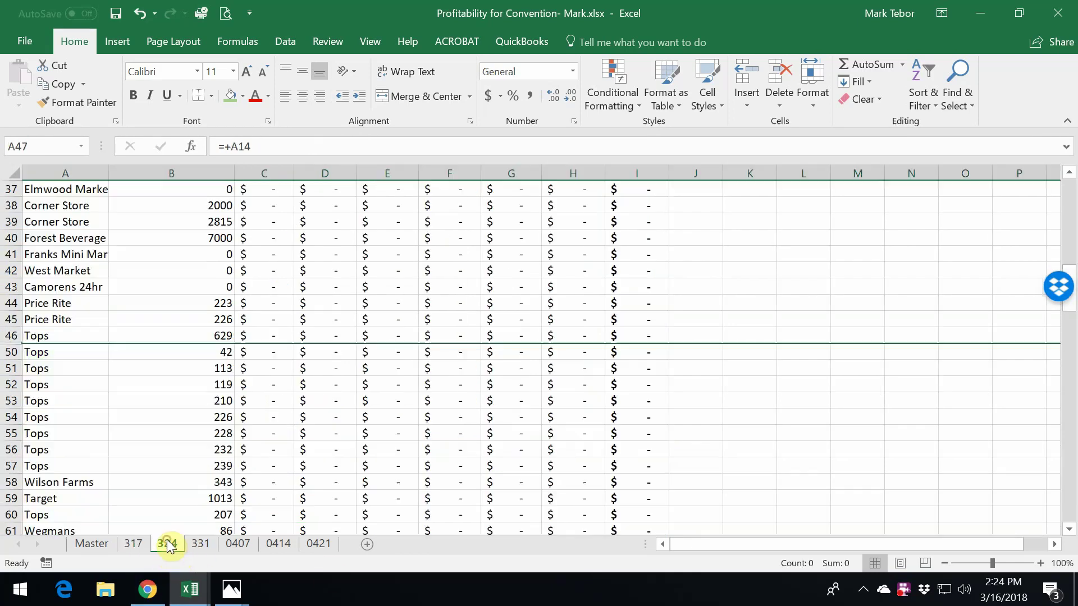
scroll(261, 459, up, 12)
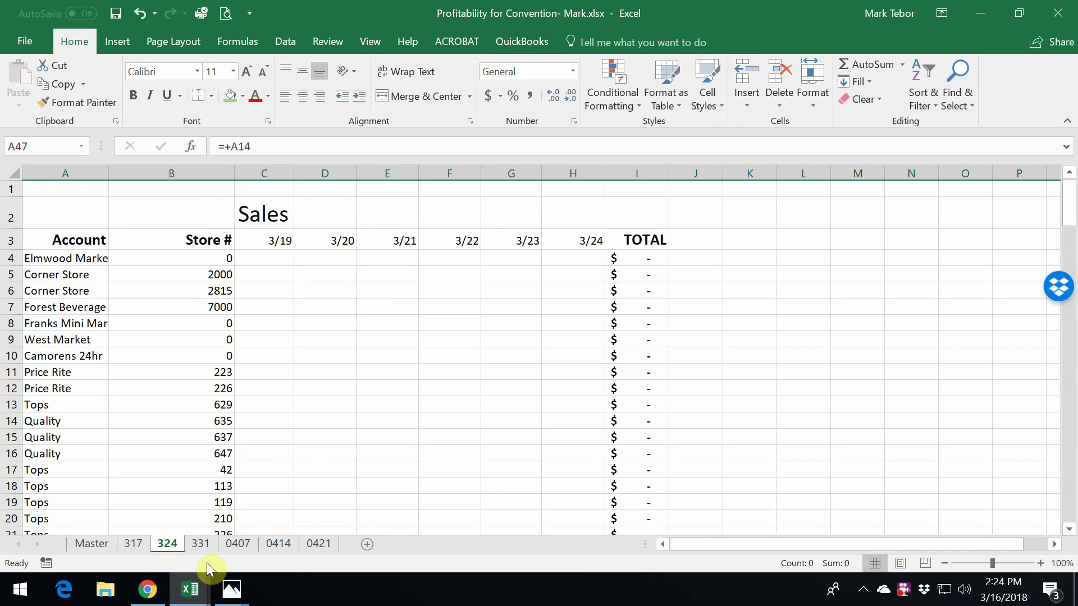
click(198, 544)
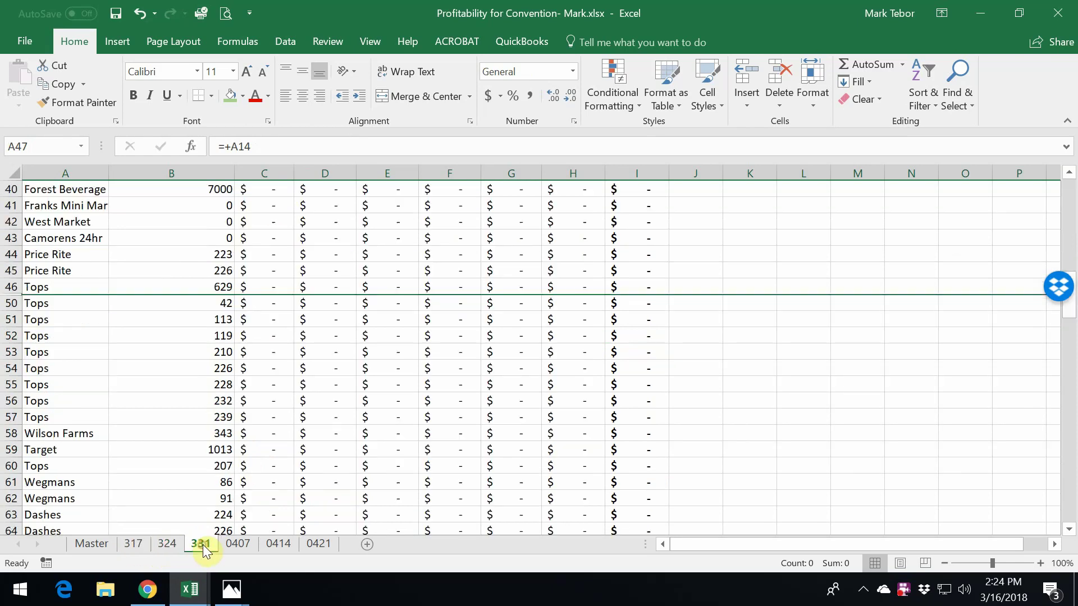
click(238, 543)
click(279, 544)
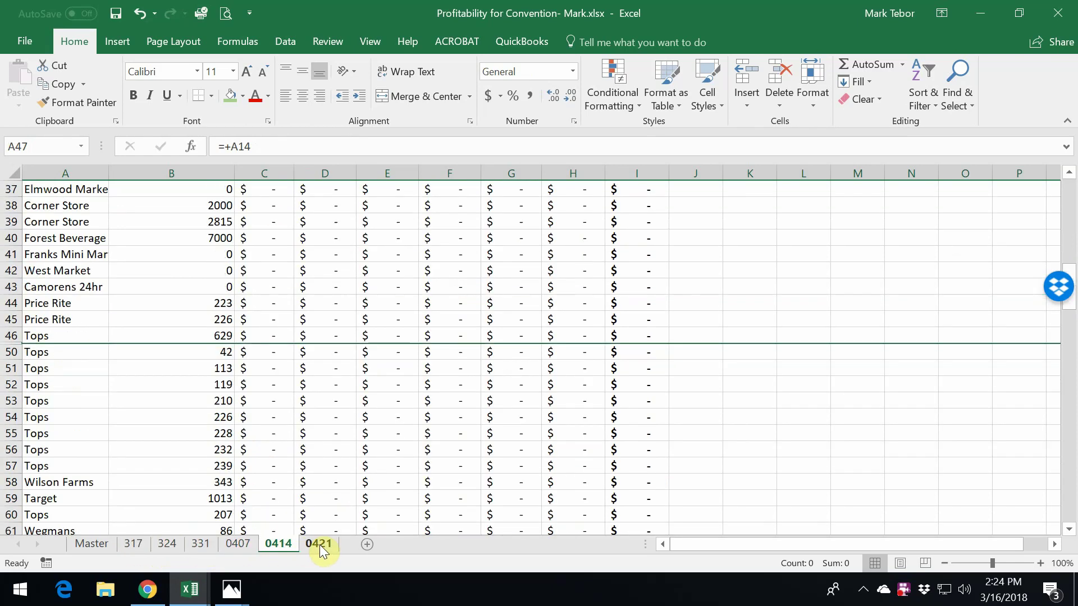
click(318, 544)
click(102, 544)
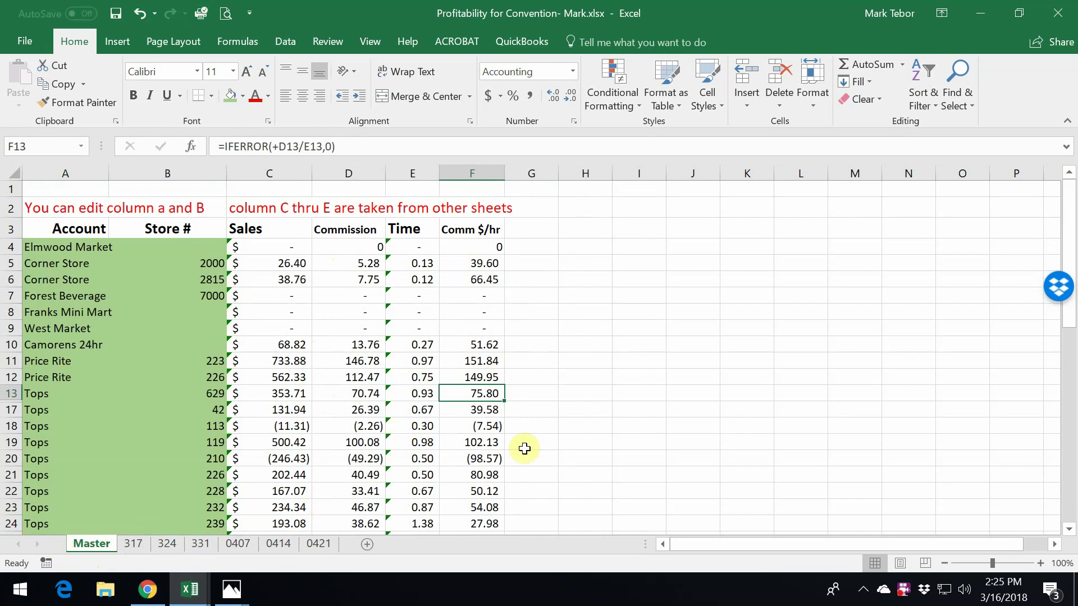
- Switch to the Club Store Profitability spreadsheetx workbook and print its Timesheet sheet
click(190, 591)
click(132, 536)
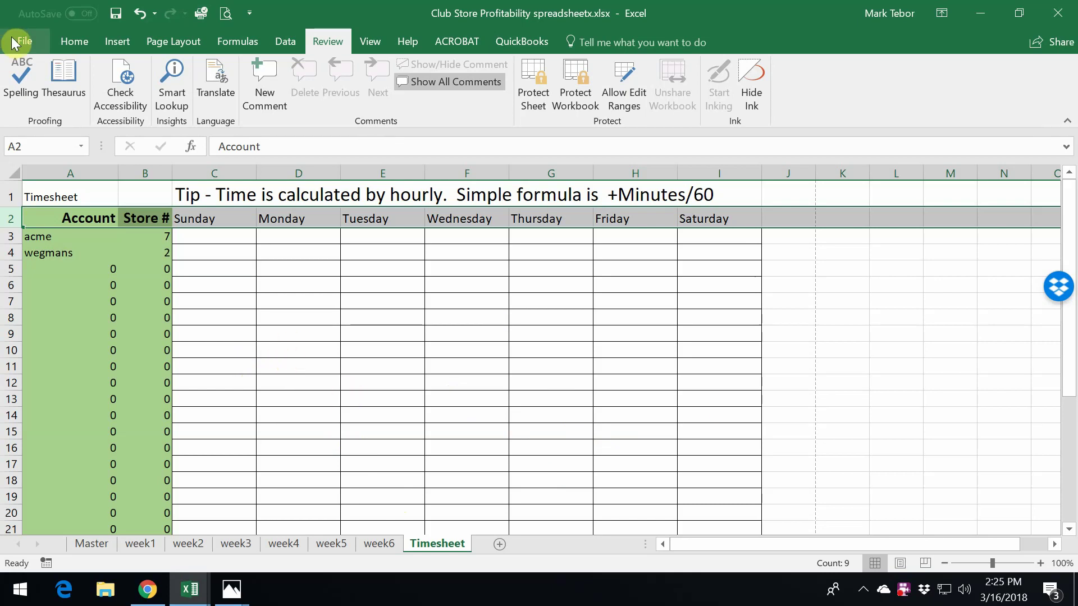
click(227, 15)
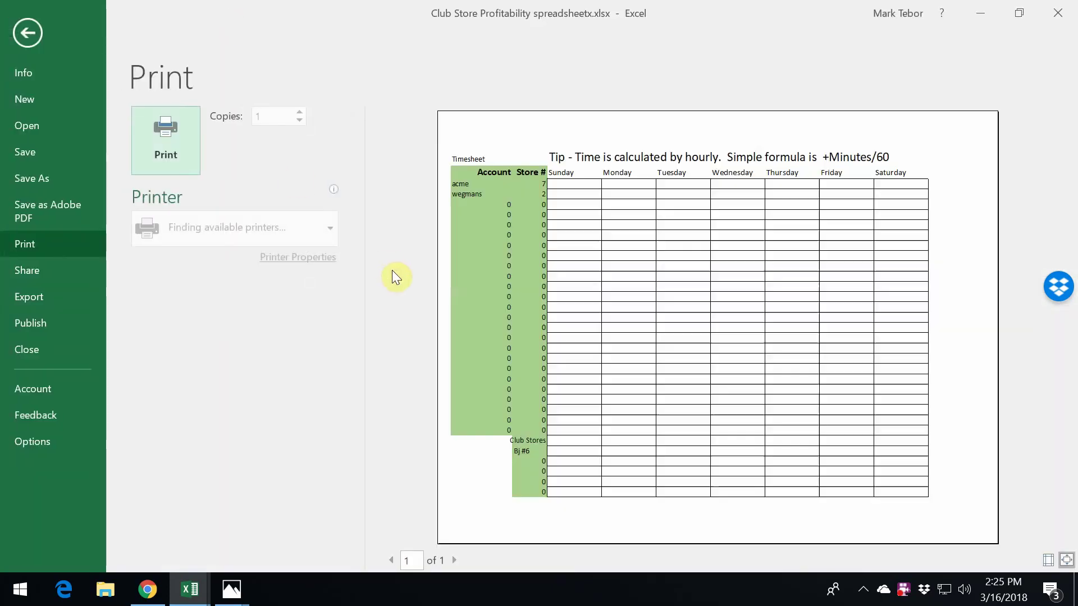
click(154, 129)
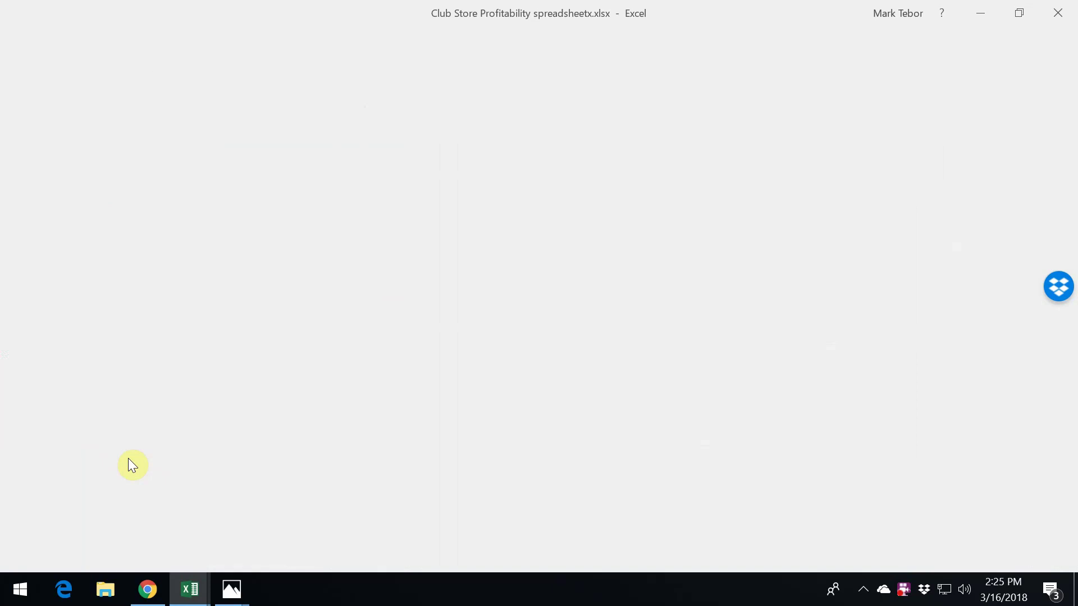